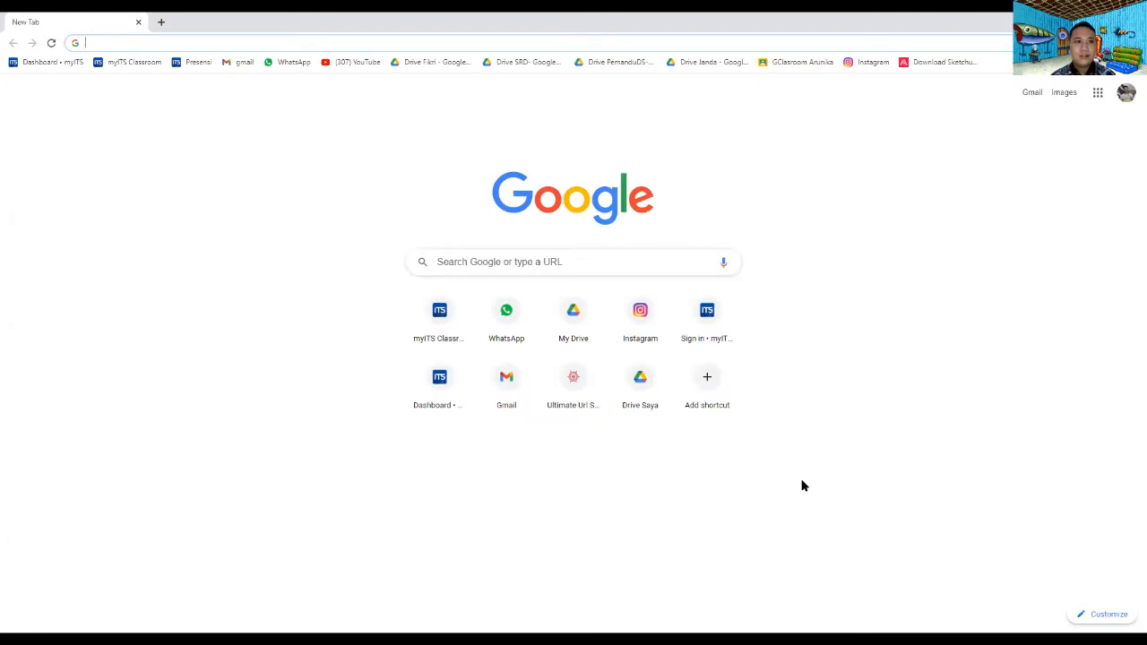
Step: Open the national library's e-Resources website at e-resources.perpusnas.go.id
left_click(163, 43)
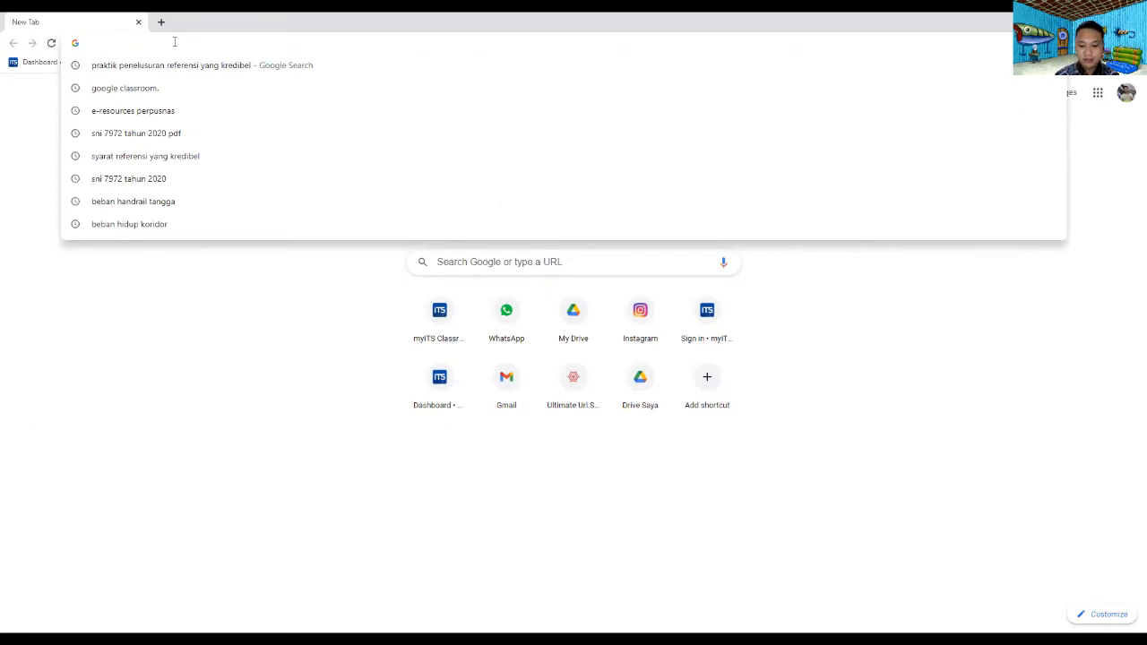
type("e")
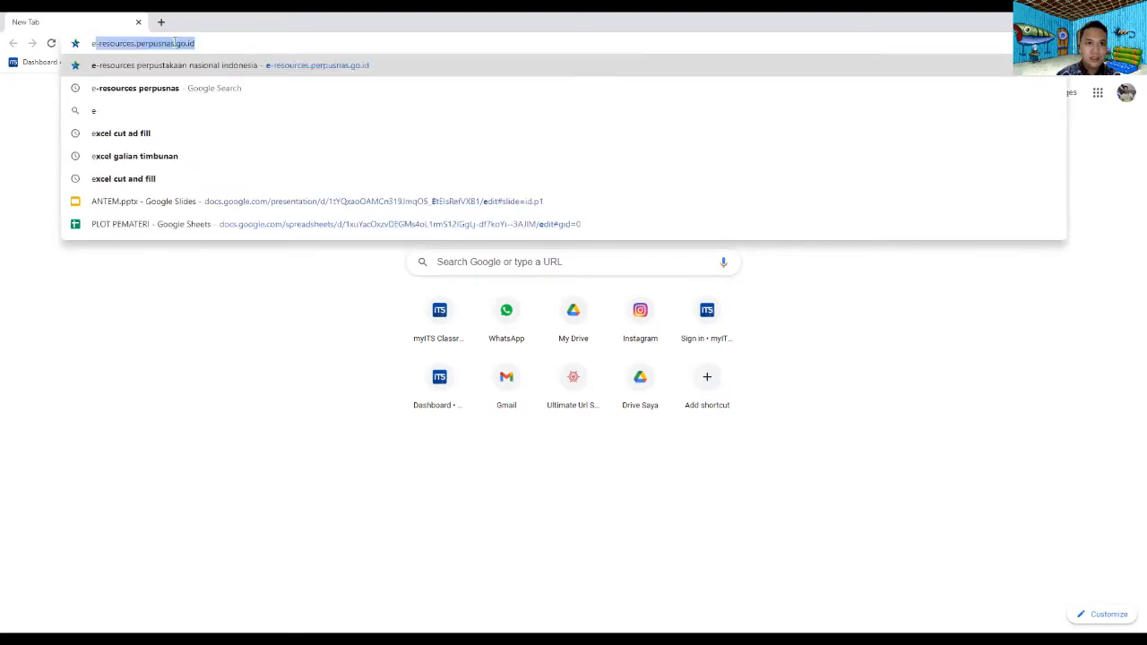
key("Return")
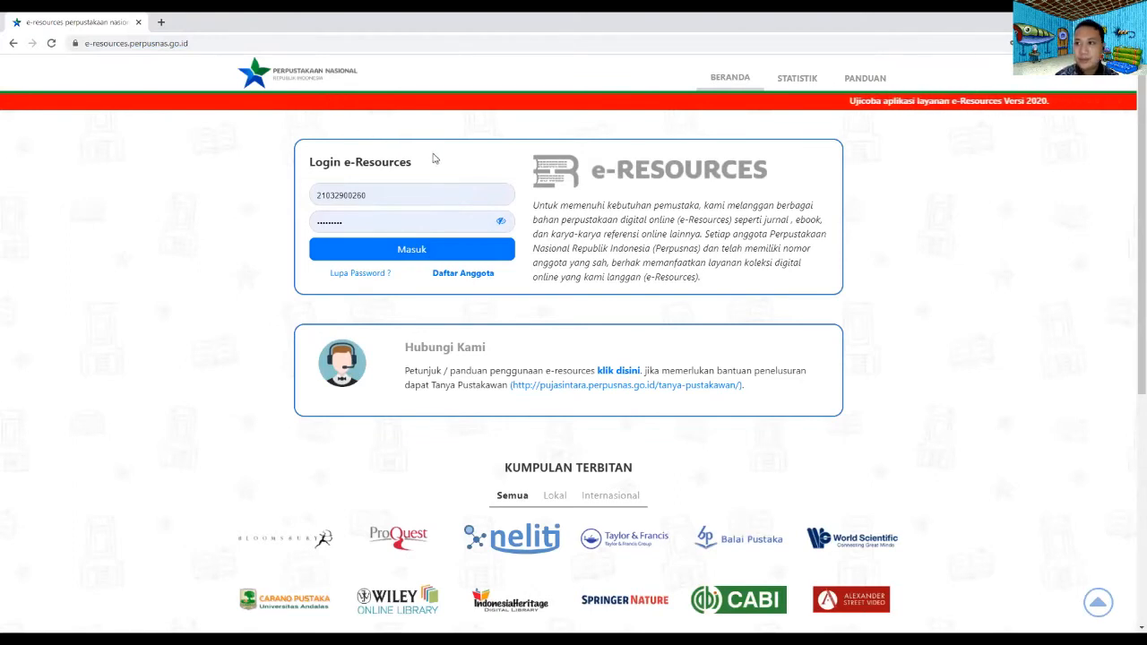
Step: Go to the keanggotaan.perpusnas.go.id membership site from the Daftar Anggota information and start a new member registration
left_click(464, 276)
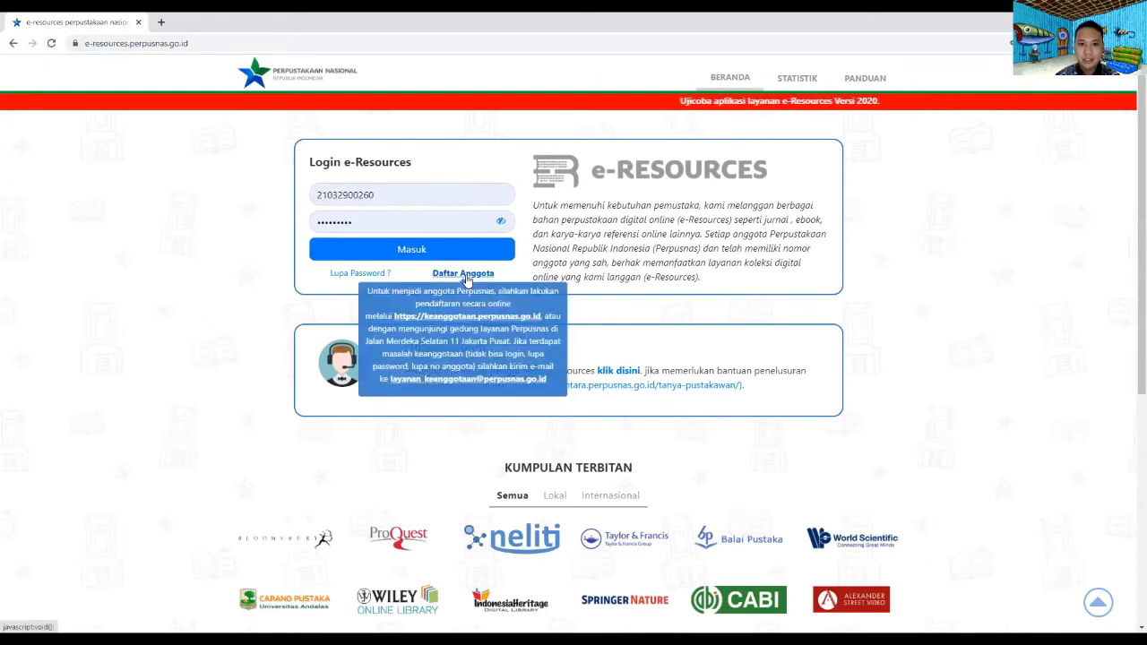
left_click(435, 319)
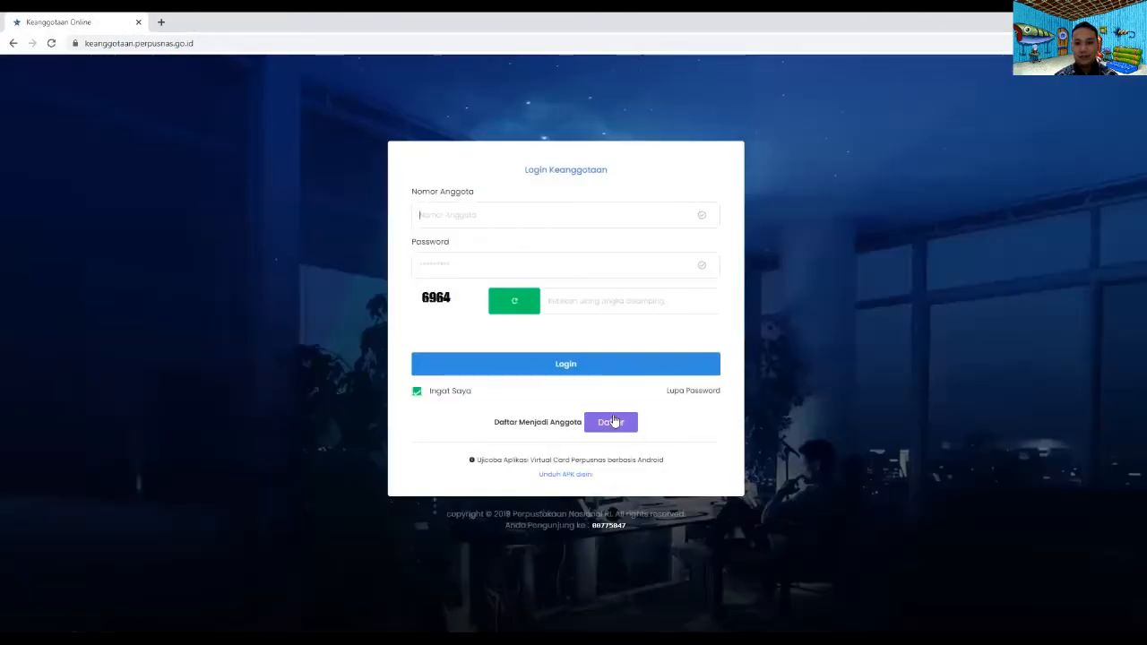
left_click(613, 421)
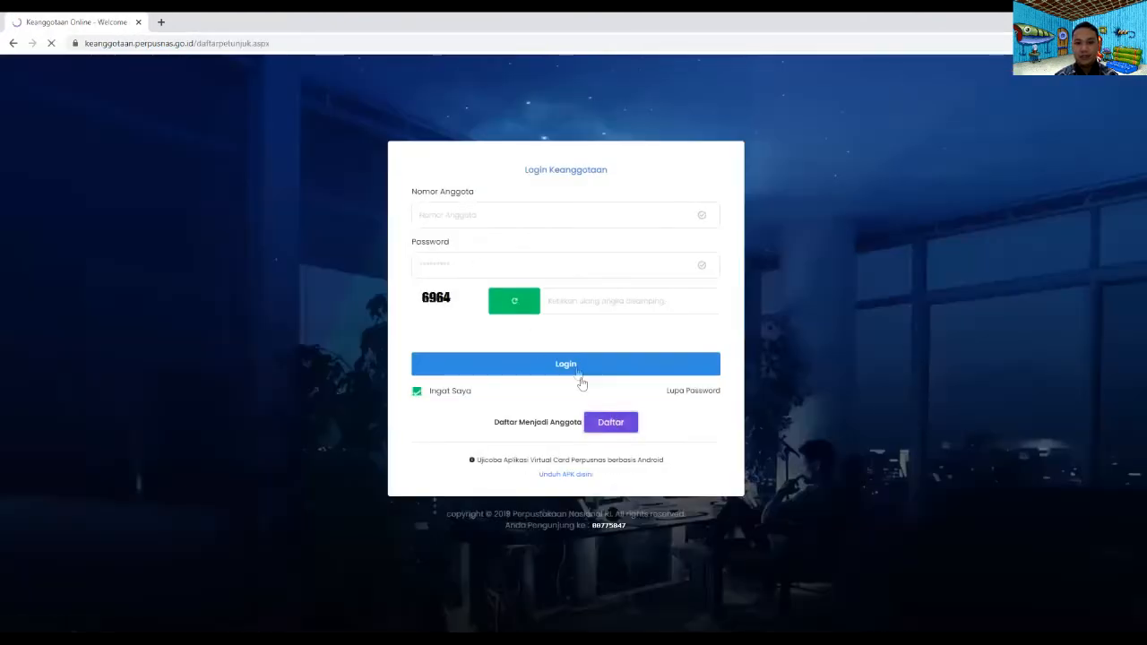
Step: Agree to the registration requirements, continue to the online member registration form and look through its fields
scroll(463, 293, "down", 5)
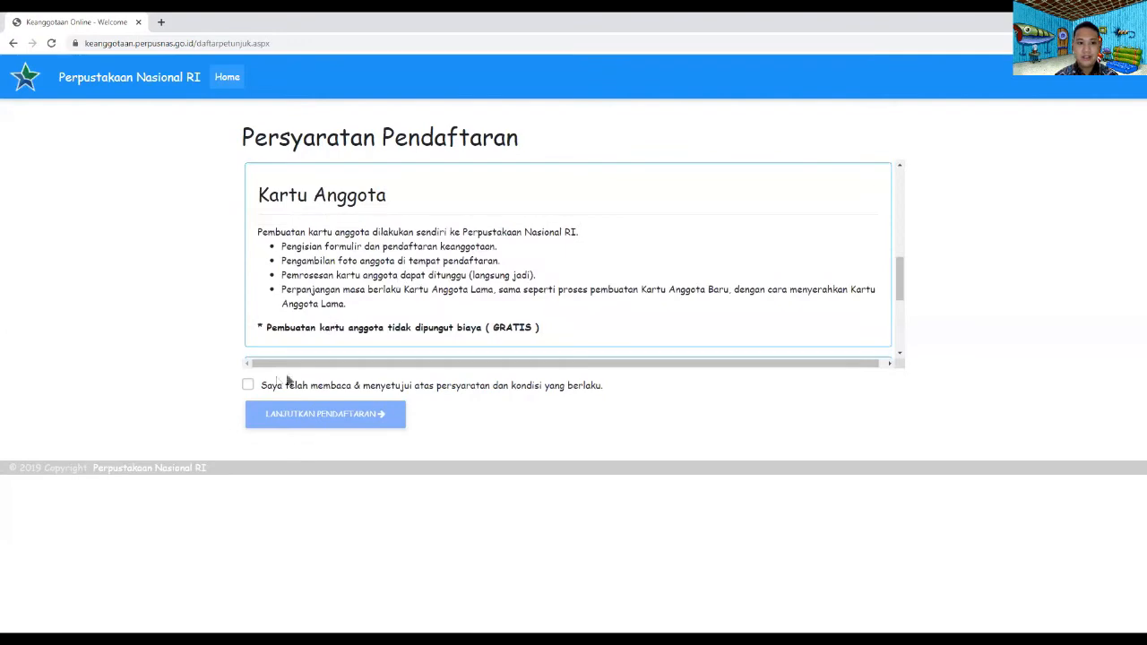
left_click(264, 392)
left_click(325, 413)
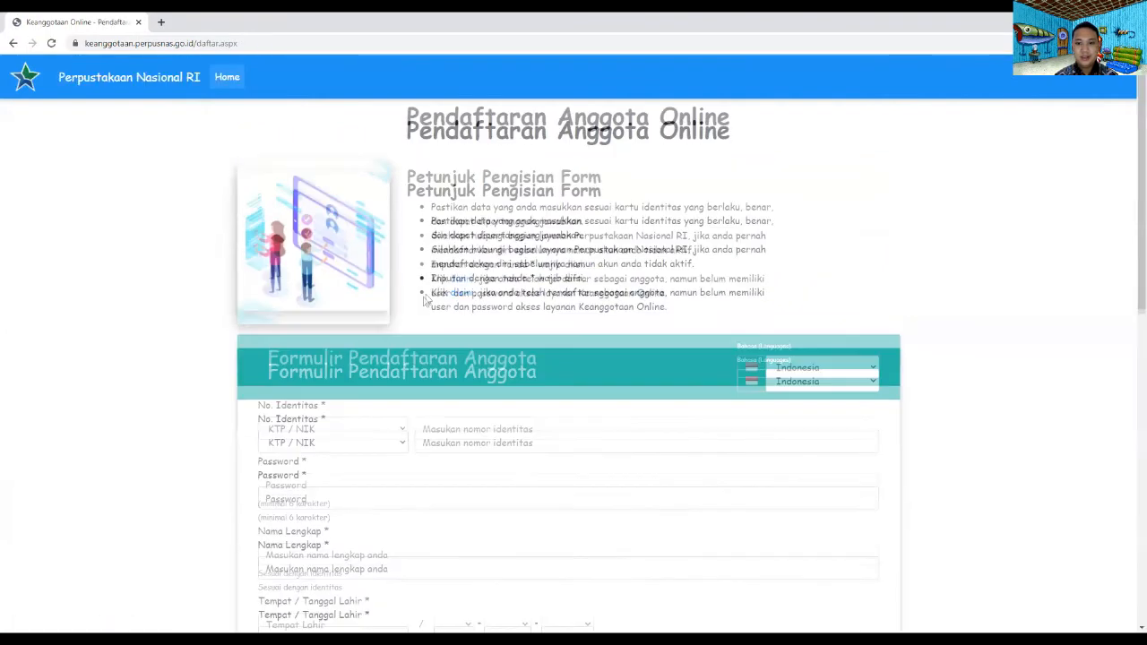
scroll(424, 302, "down", 4)
scroll(424, 302, "down", 3)
scroll(374, 281, "up", 4)
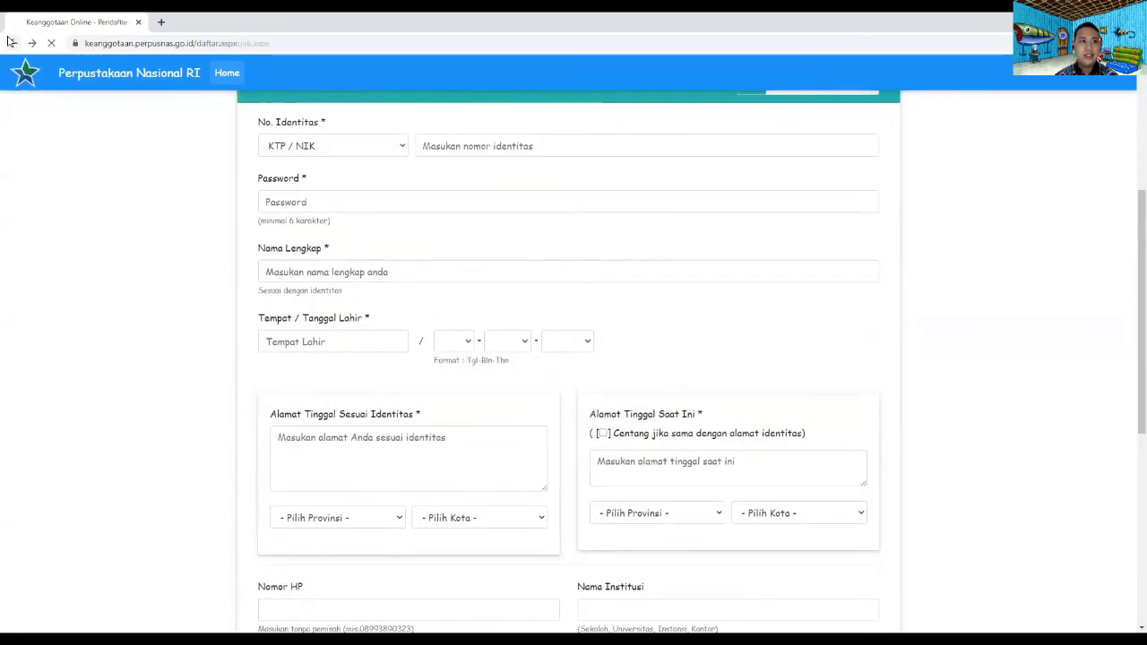
Step: Return to the e-Resources login page and sign in with the member credentials already filled in
left_click(12, 42)
left_click(12, 42)
left_click(12, 42)
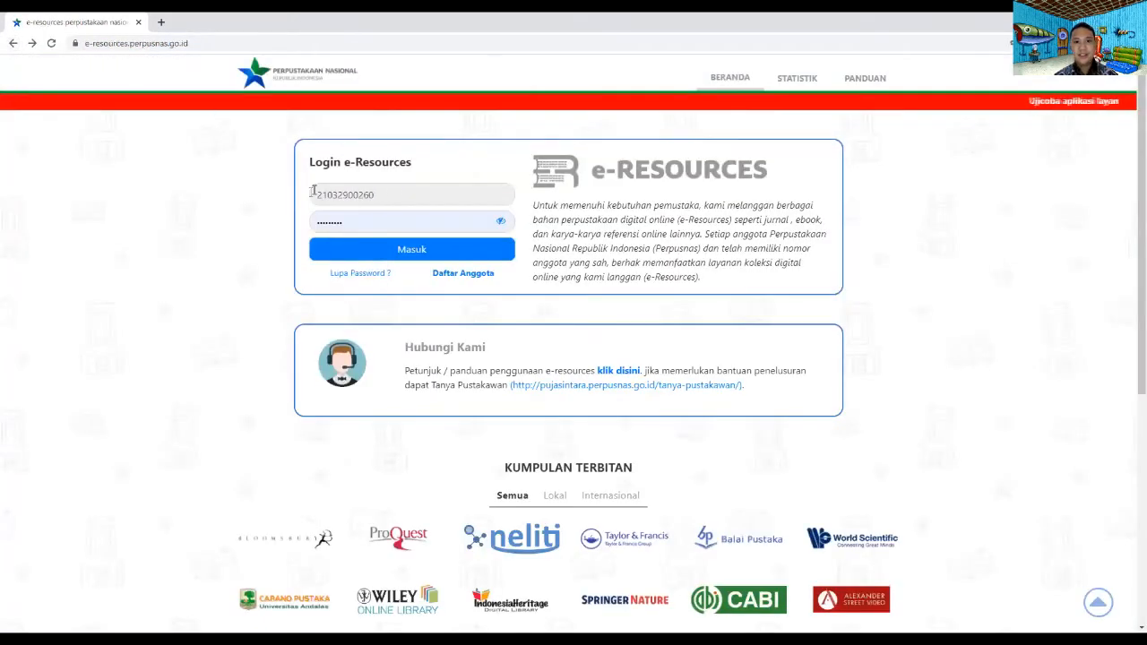
left_click(420, 257)
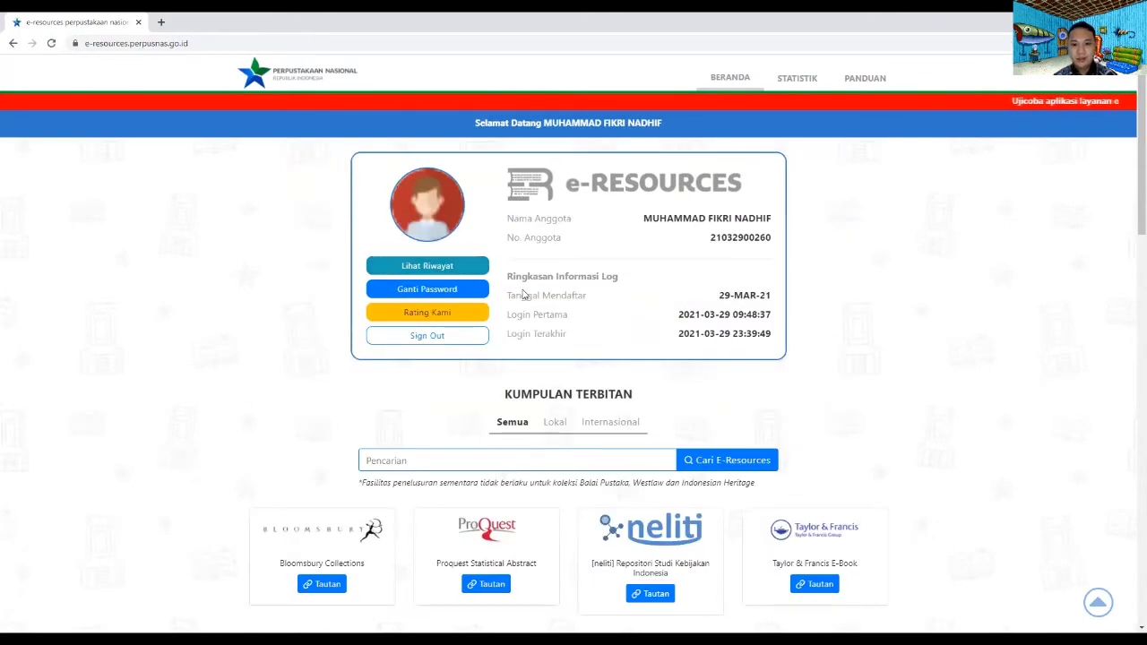
Step: Look over the publisher collections, search e-Resources for "beton bertulang" and examine the listed articles
scroll(519, 300, "down", 2)
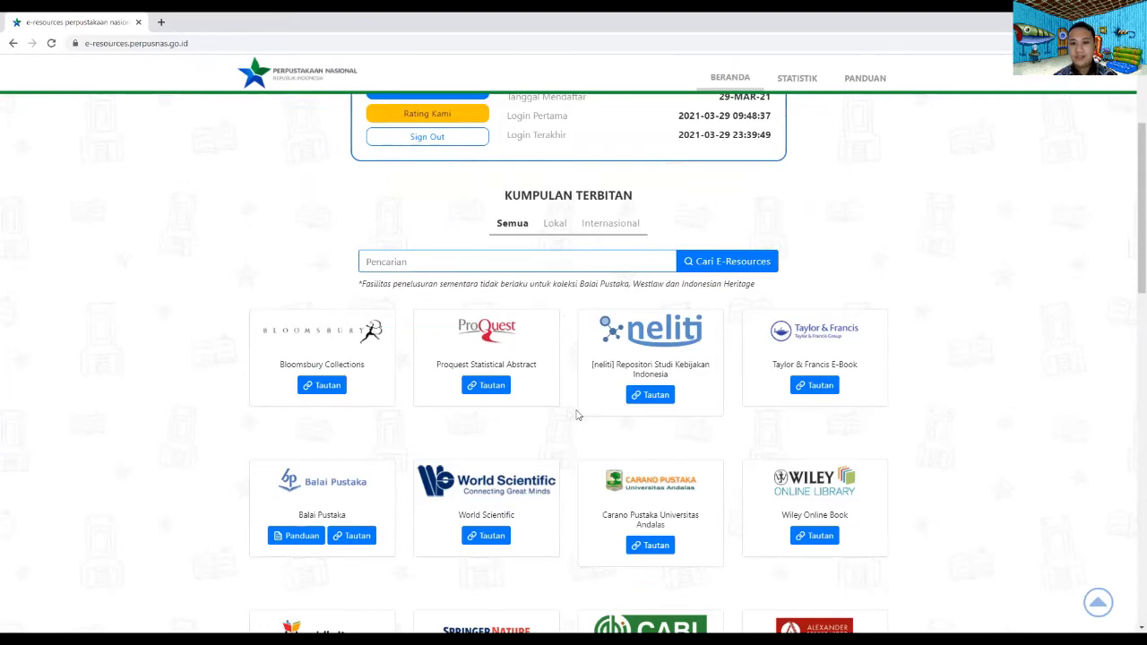
scroll(403, 363, "down", 2)
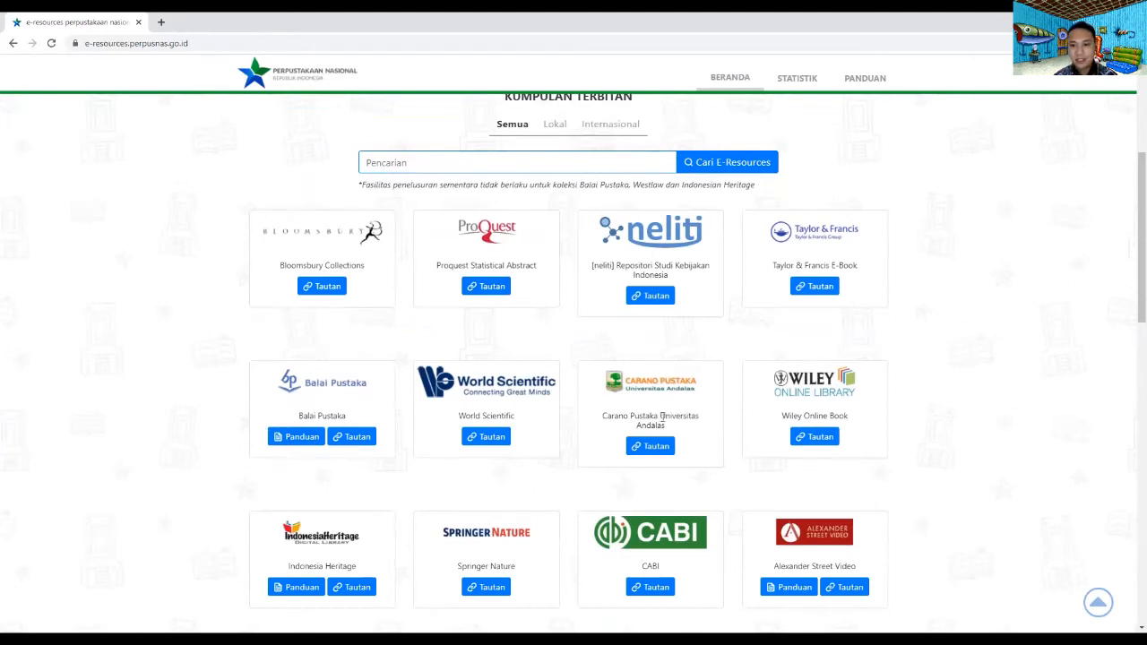
scroll(630, 433, "up", 6)
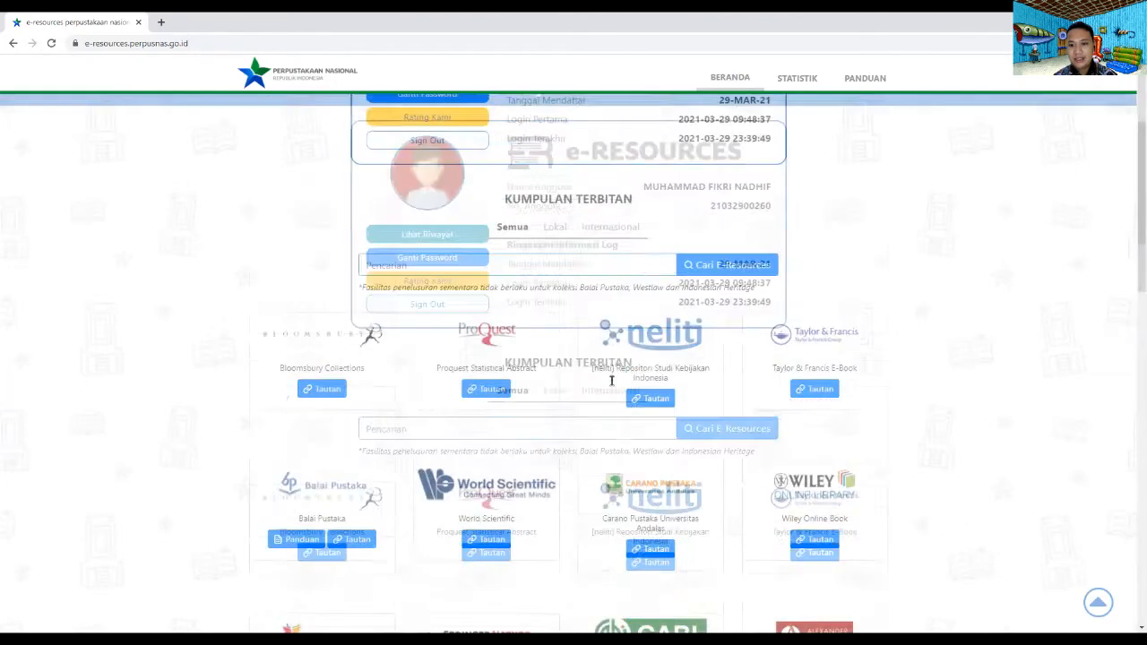
left_click(570, 462)
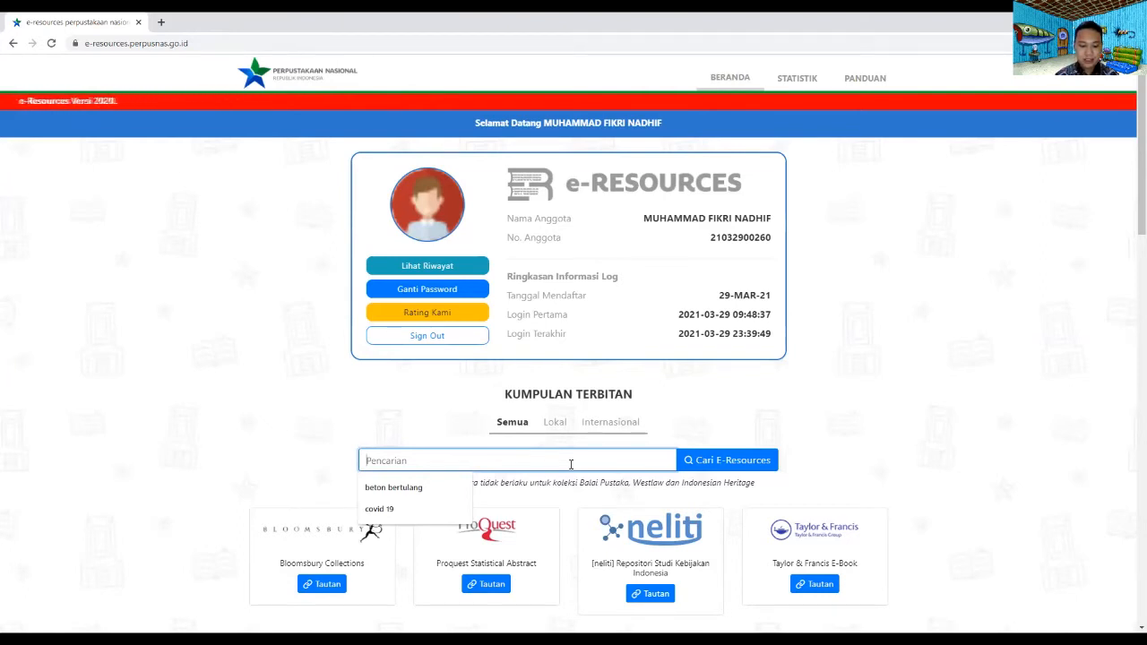
type("beton bertulang")
key("Return")
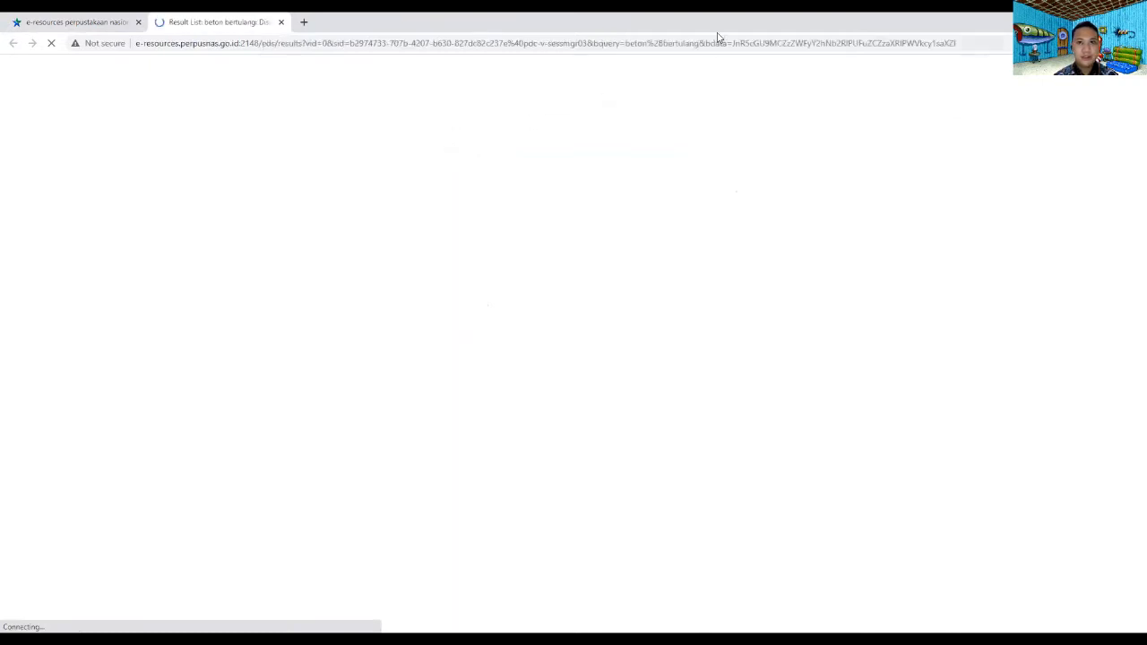
scroll(504, 267, "down", 5)
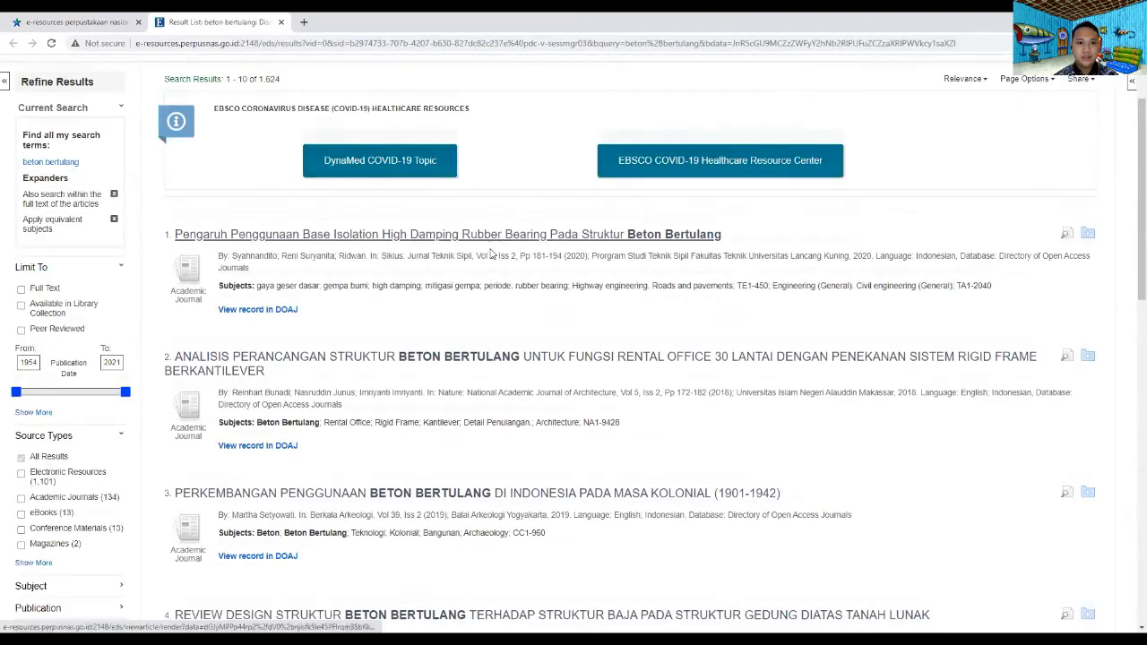
scroll(504, 267, "down", 1)
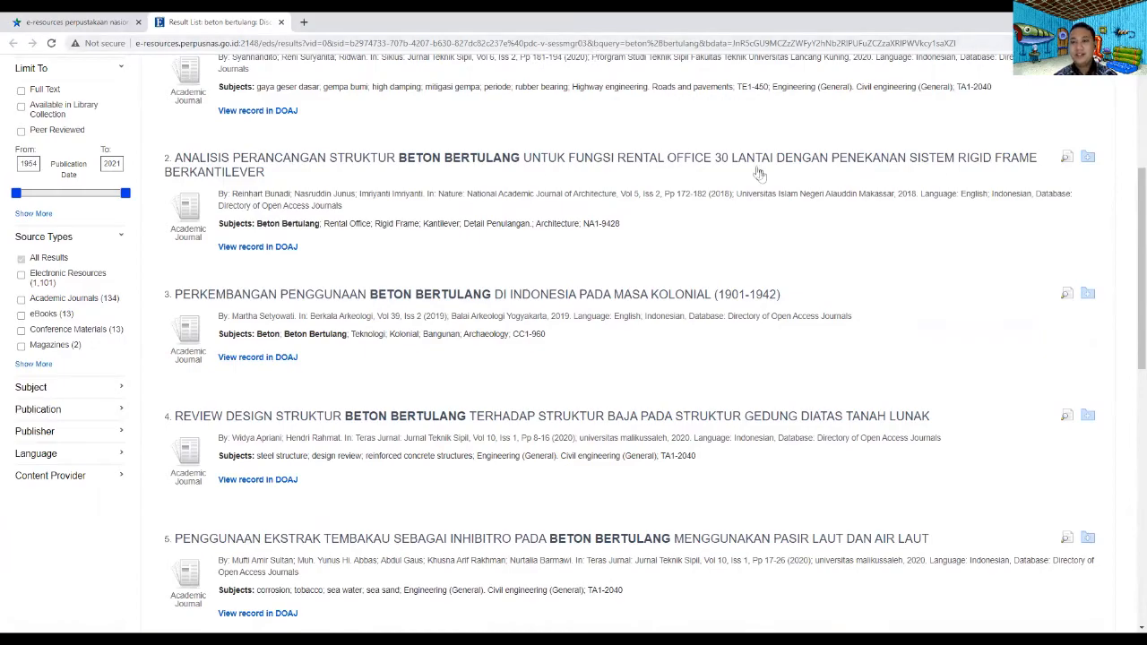
scroll(761, 175, "down", 5)
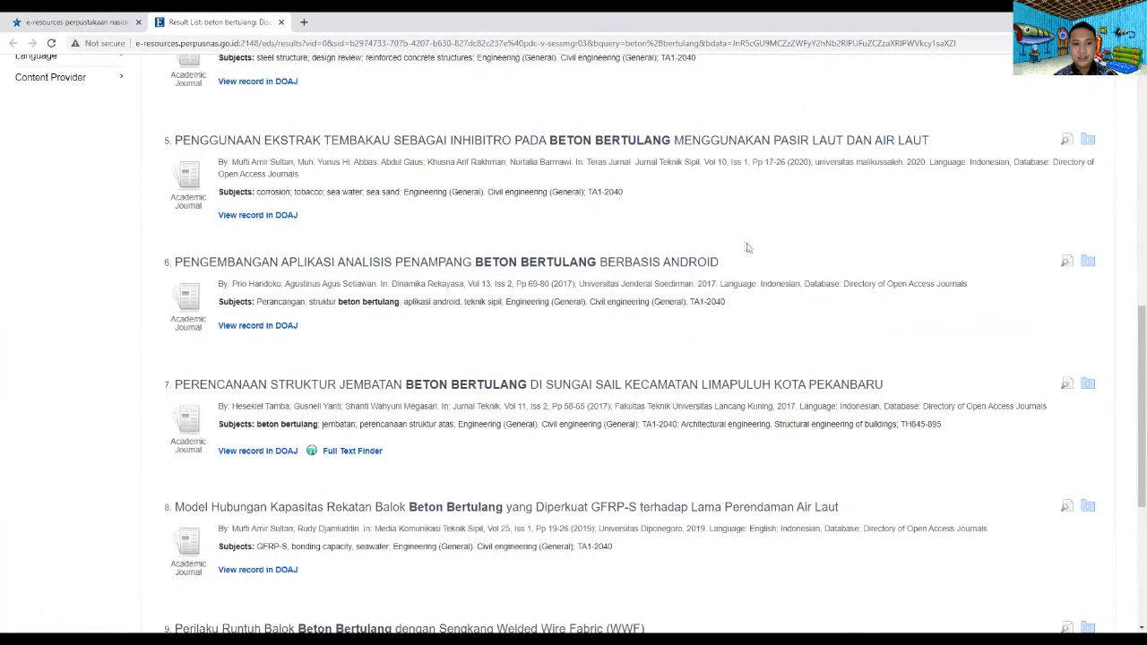
scroll(732, 239, "up", 1)
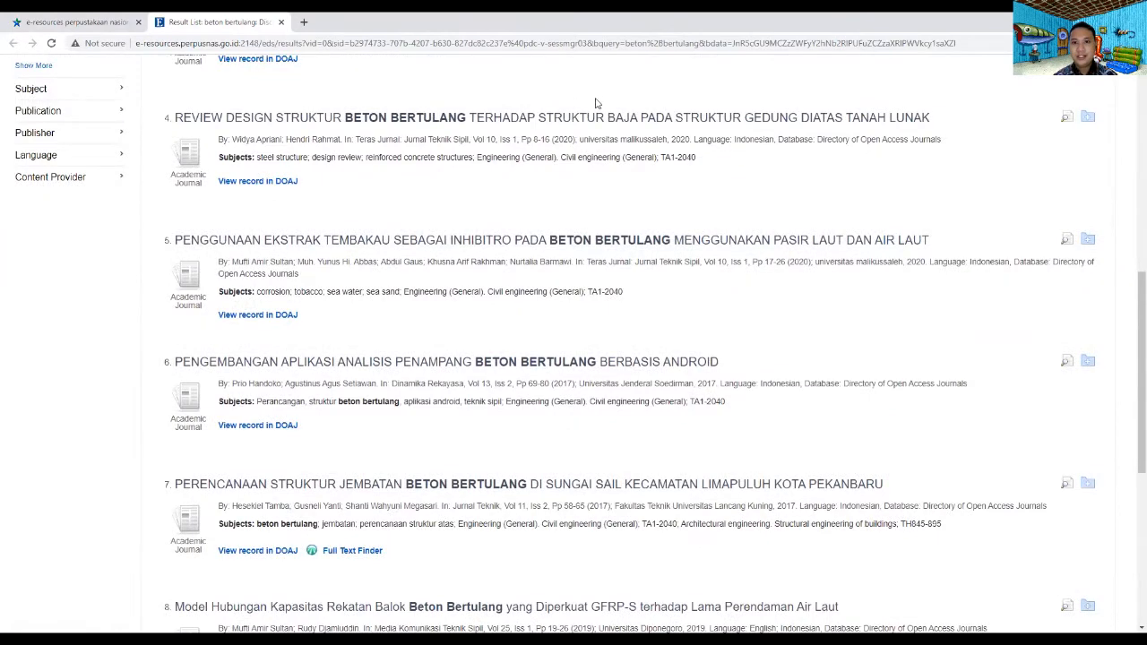
scroll(596, 103, "up", 1)
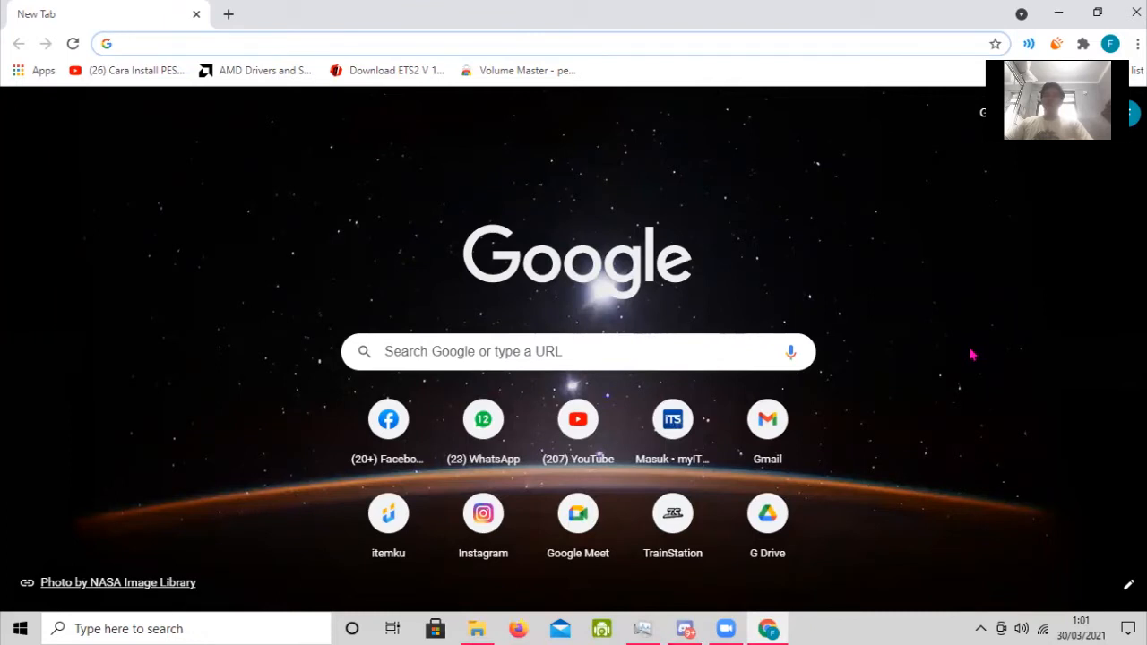
Step: Search Google for "google scholar" and open the Google Scholar site from the results
type("g")
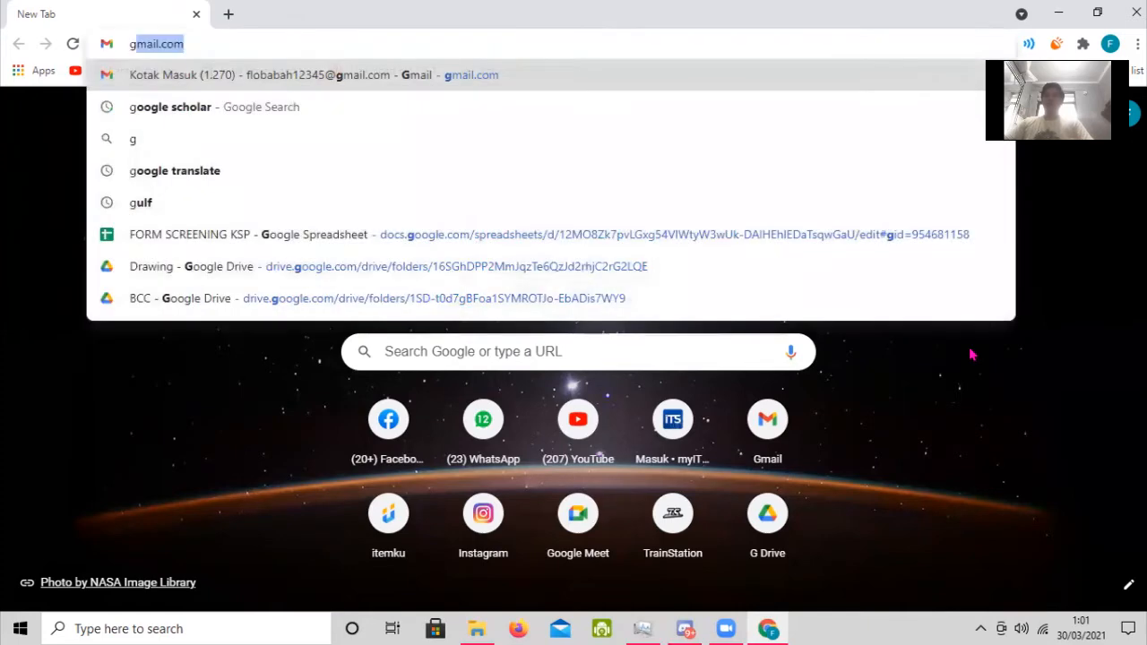
type("ooge")
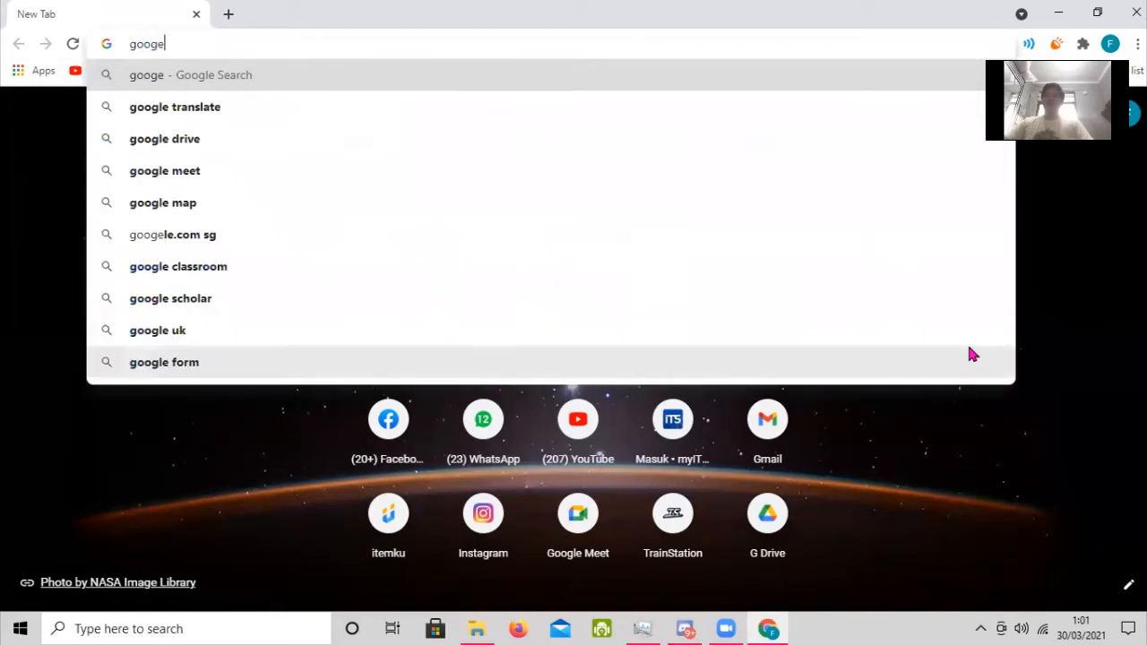
key("BackSpace")
type("le")
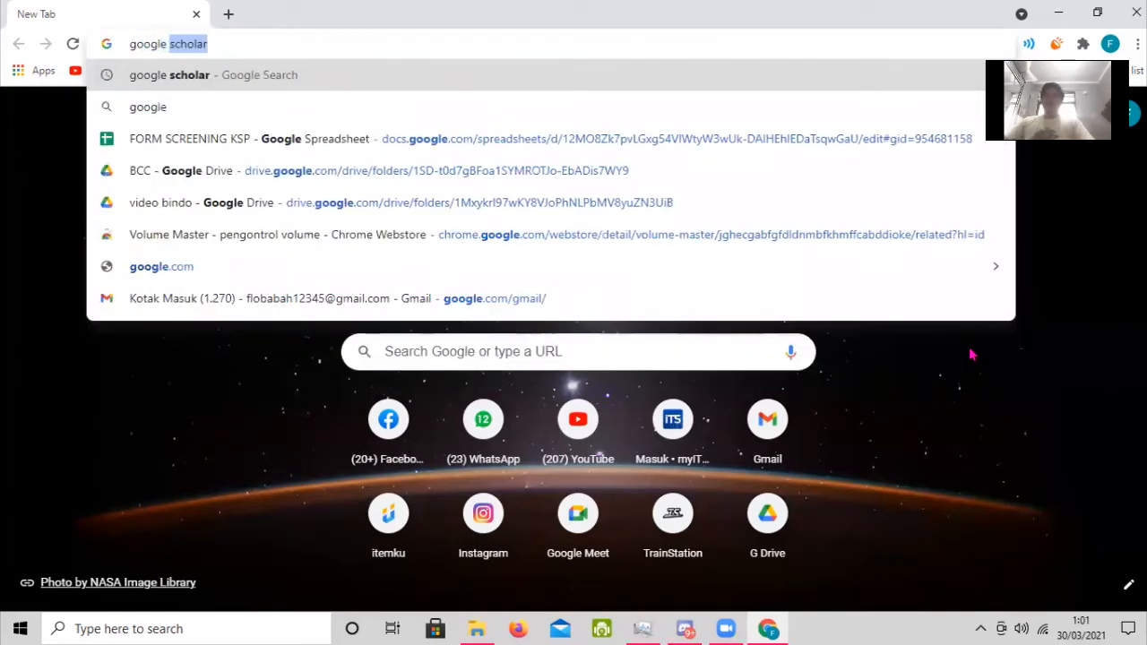
type(" scho")
key("Return")
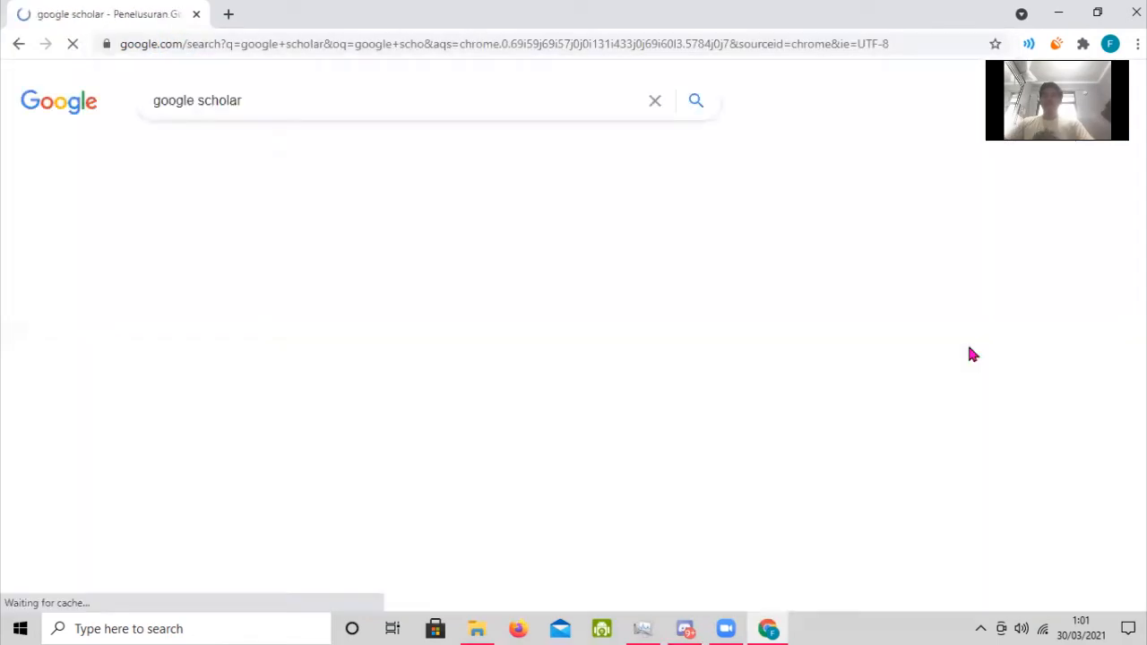
left_click(238, 243)
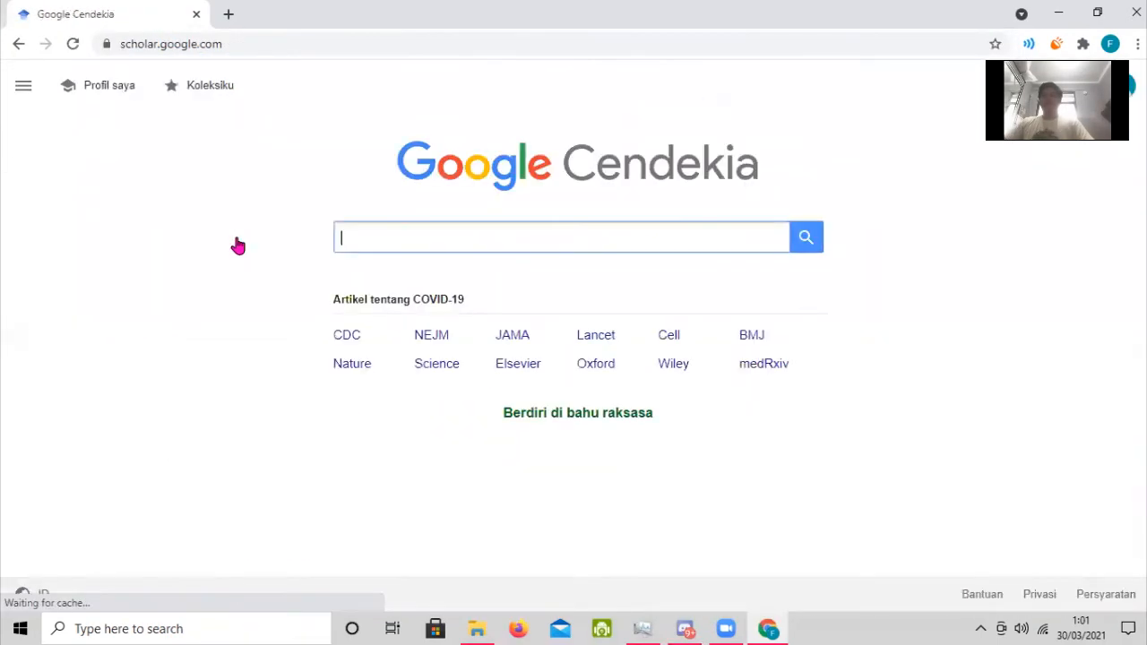
Step: Search Google Scholar for "beton bertulang" and look through the listed articles
left_click(389, 240)
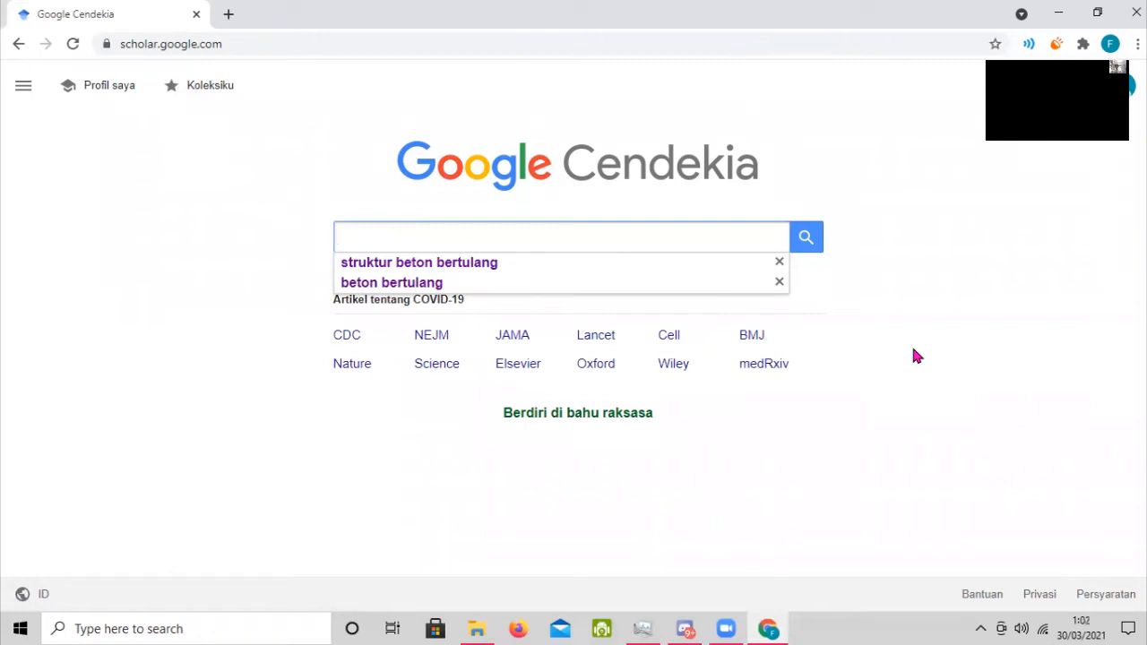
type("beton b")
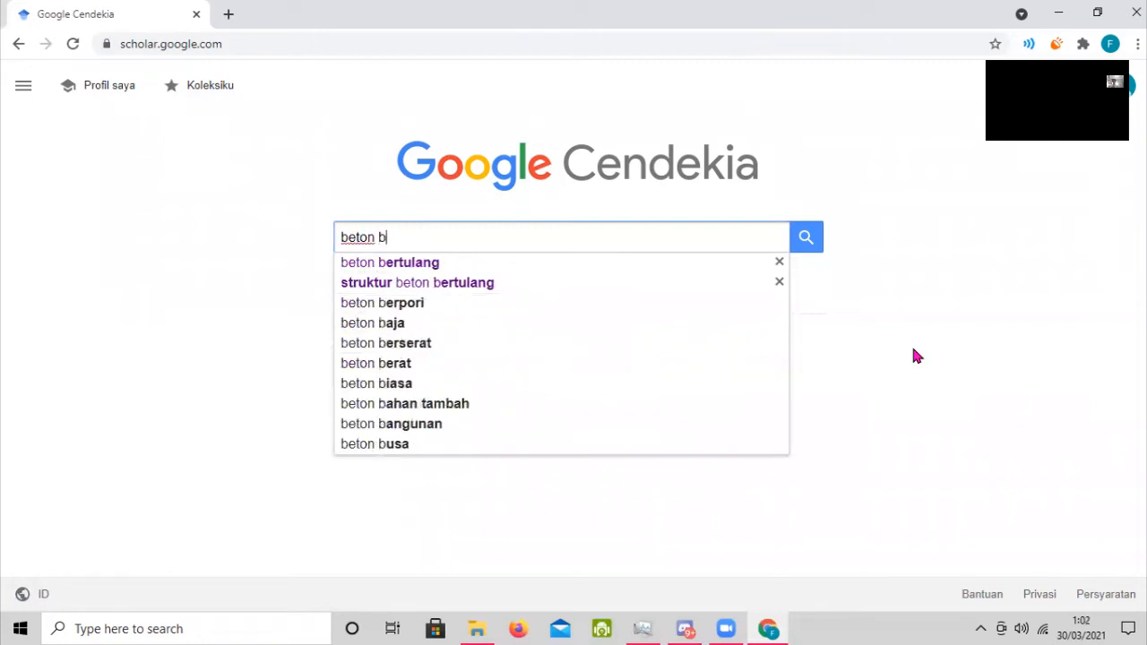
type("ertulang")
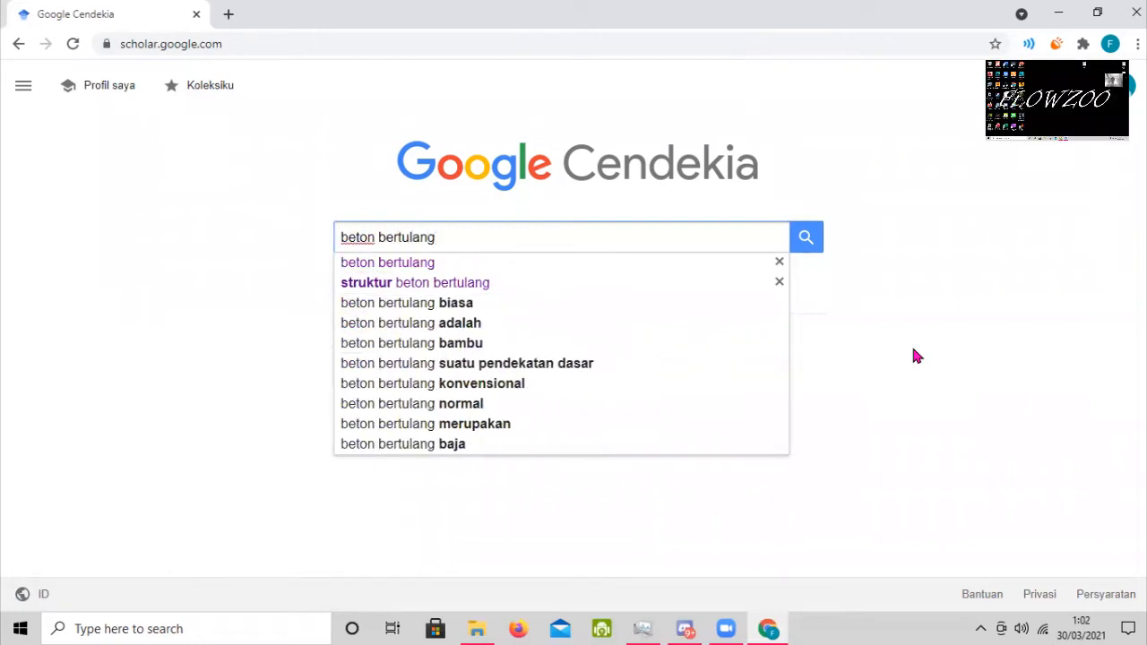
key("Return")
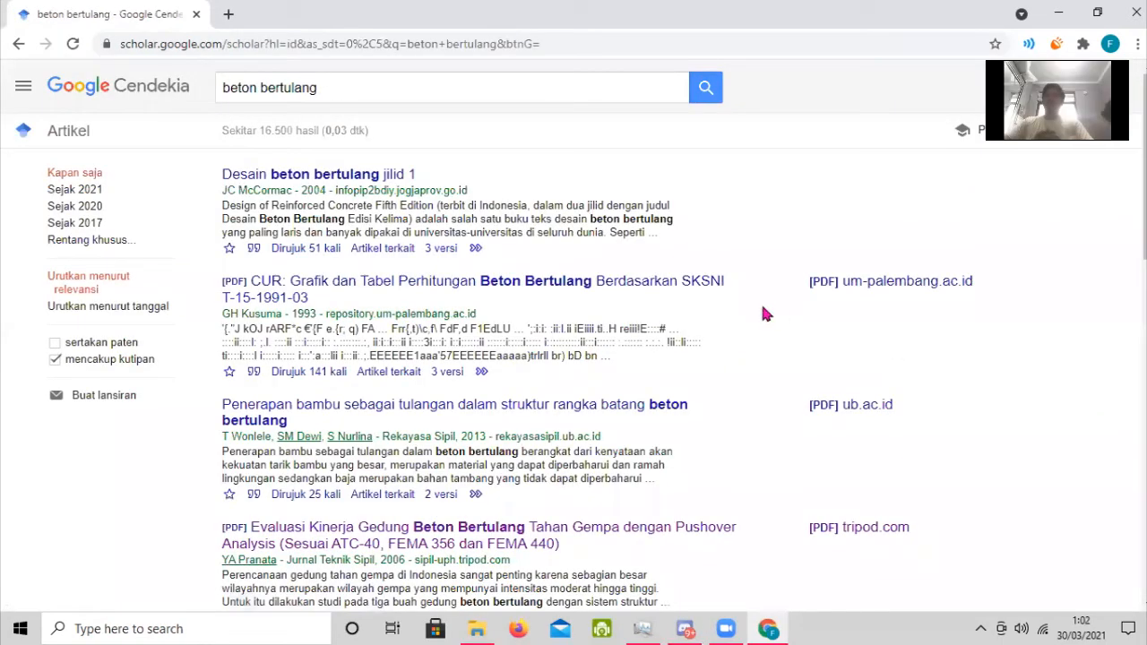
scroll(700, 339, "down", 5)
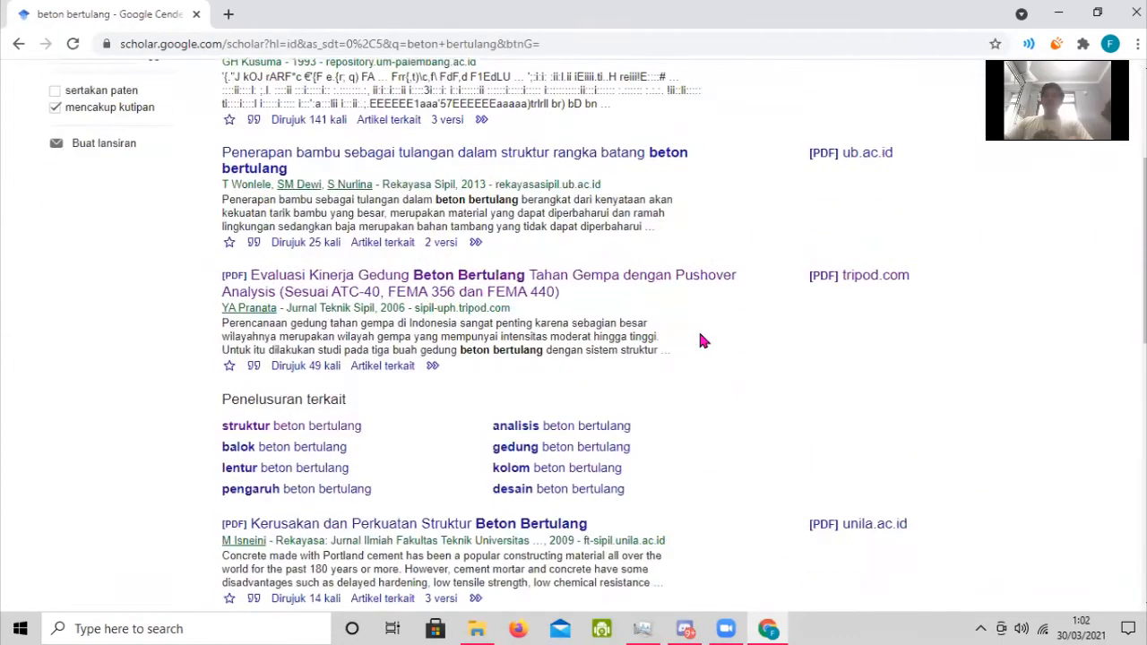
scroll(701, 340, "down", 5)
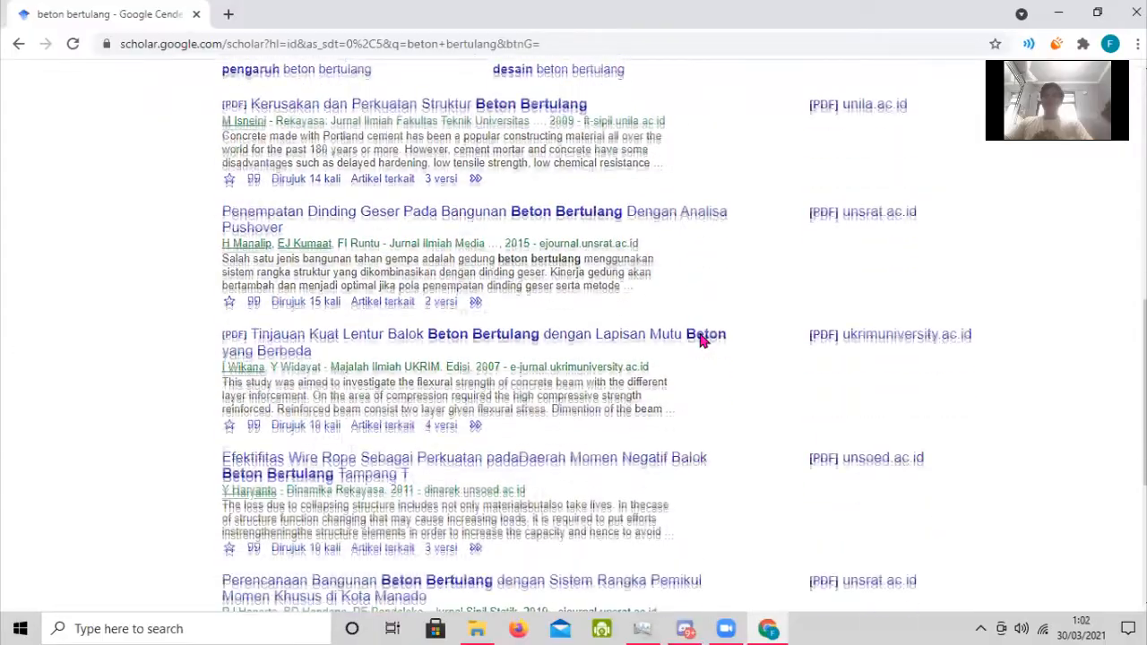
scroll(702, 341, "down", 3)
Step: Open the related search "pengaruh beton bertulang" and look through its articles
scroll(701, 342, "up", 2)
scroll(701, 342, "up", 5)
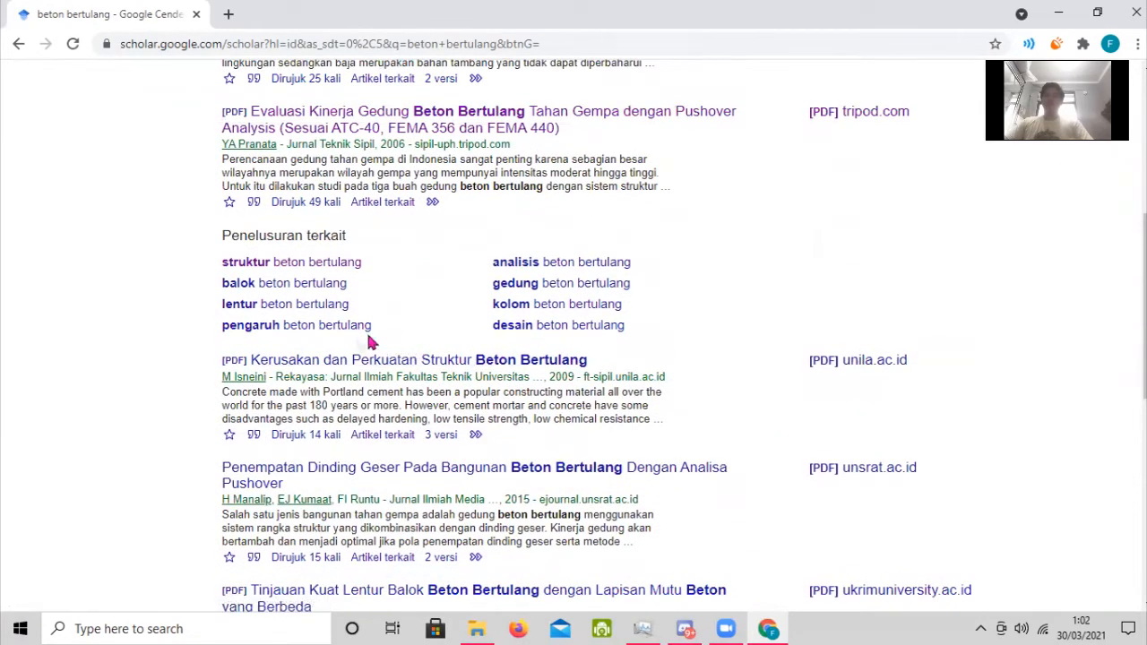
left_click(299, 329)
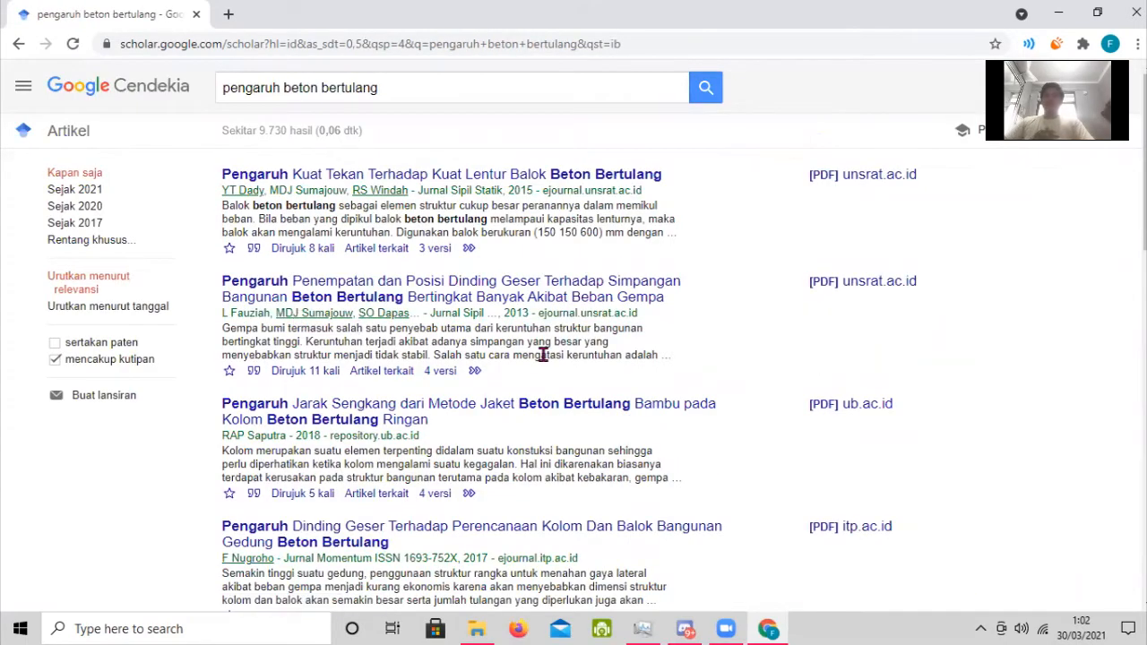
scroll(543, 355, "down", 1)
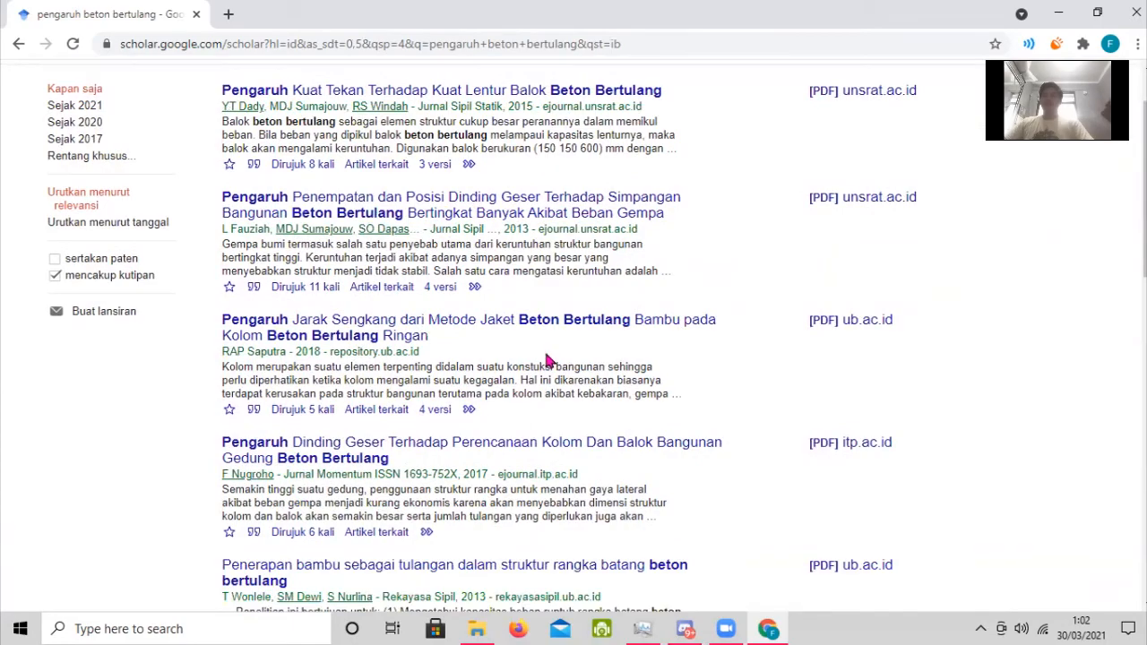
Step: Save the PDF "Analisis pengaruh konfigurasi tulangan terhadap kekuatan dan daktilitas kolom beton bertulang" to the Downloads folder and bring up the downloaded file's options
scroll(548, 362, "down", 2)
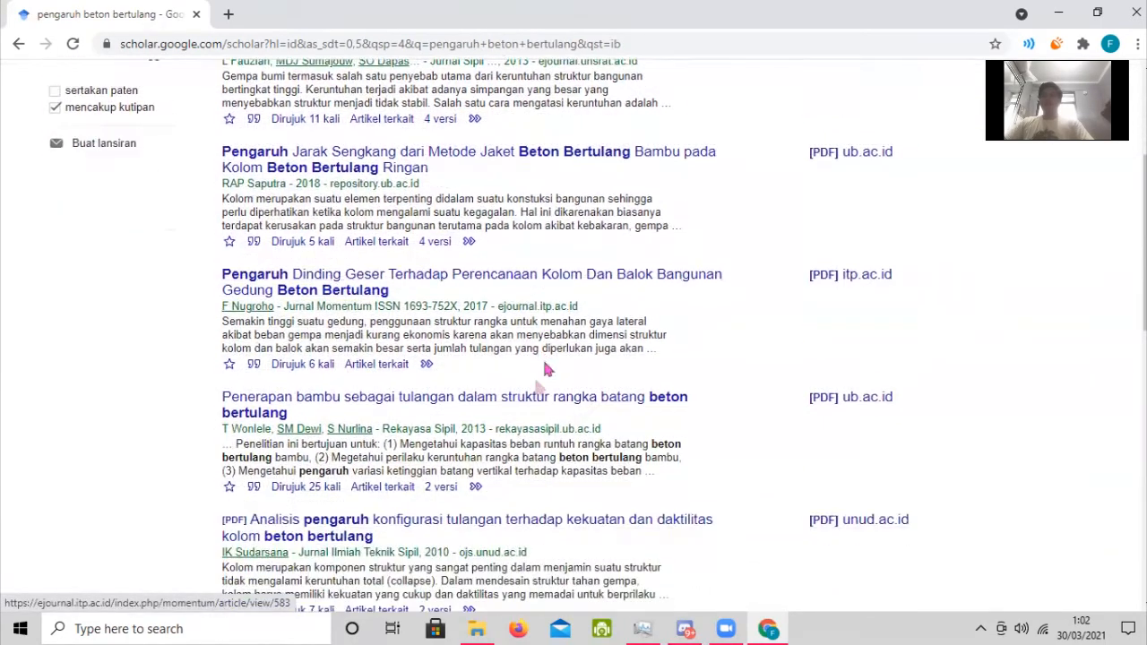
scroll(499, 533, "down", 1)
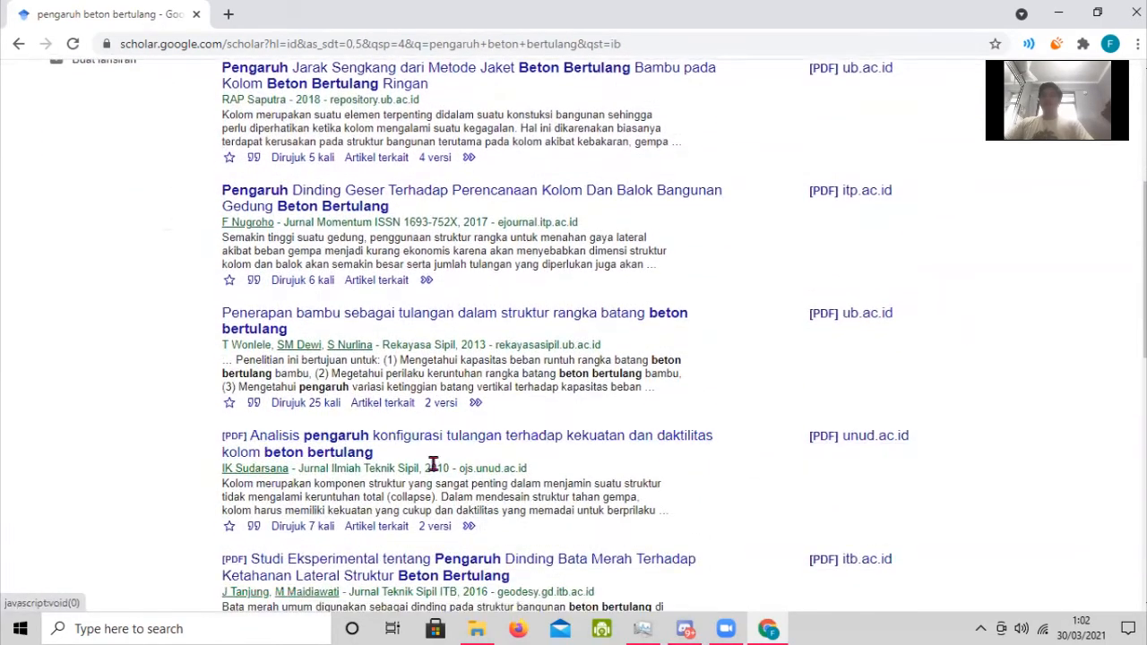
left_click(591, 445)
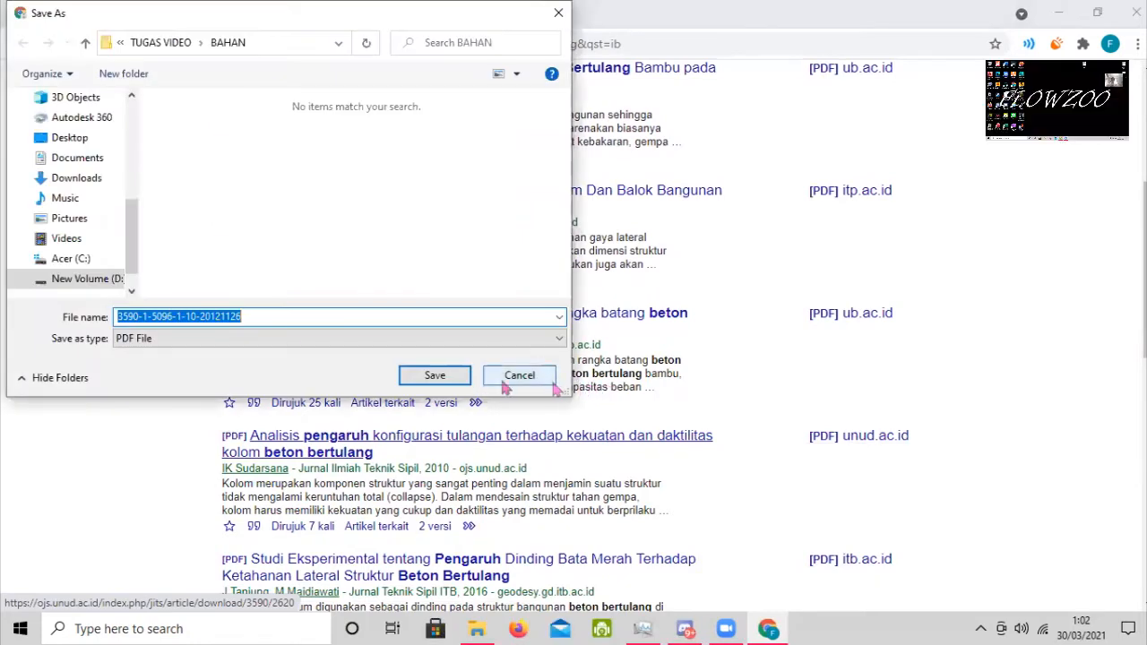
left_click(80, 178)
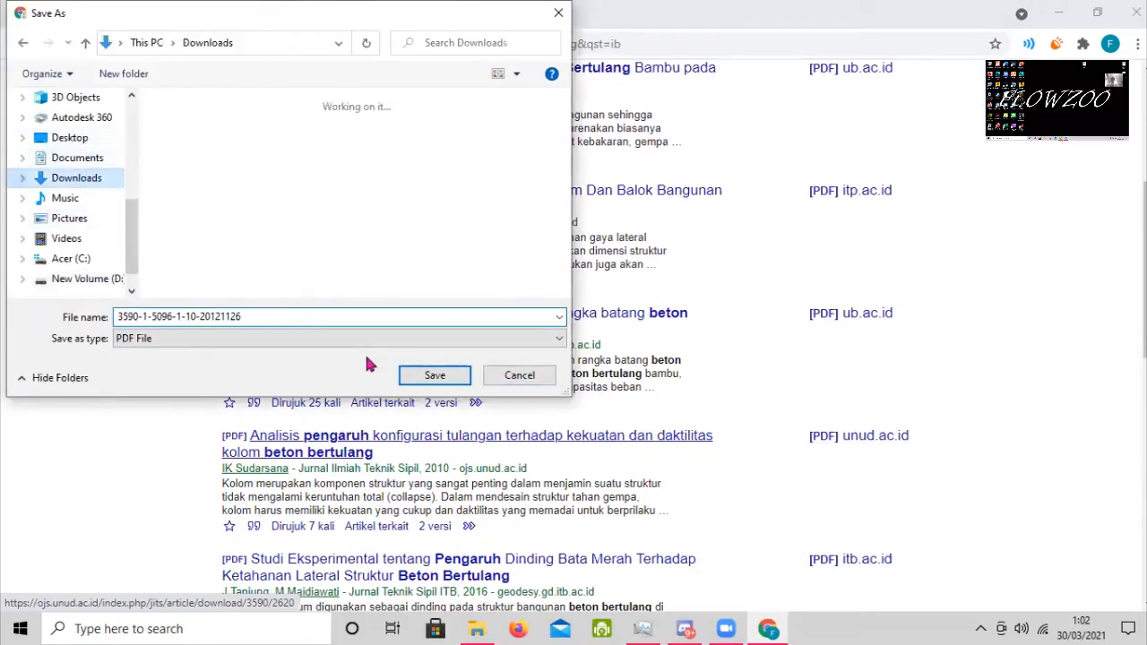
left_click(435, 375)
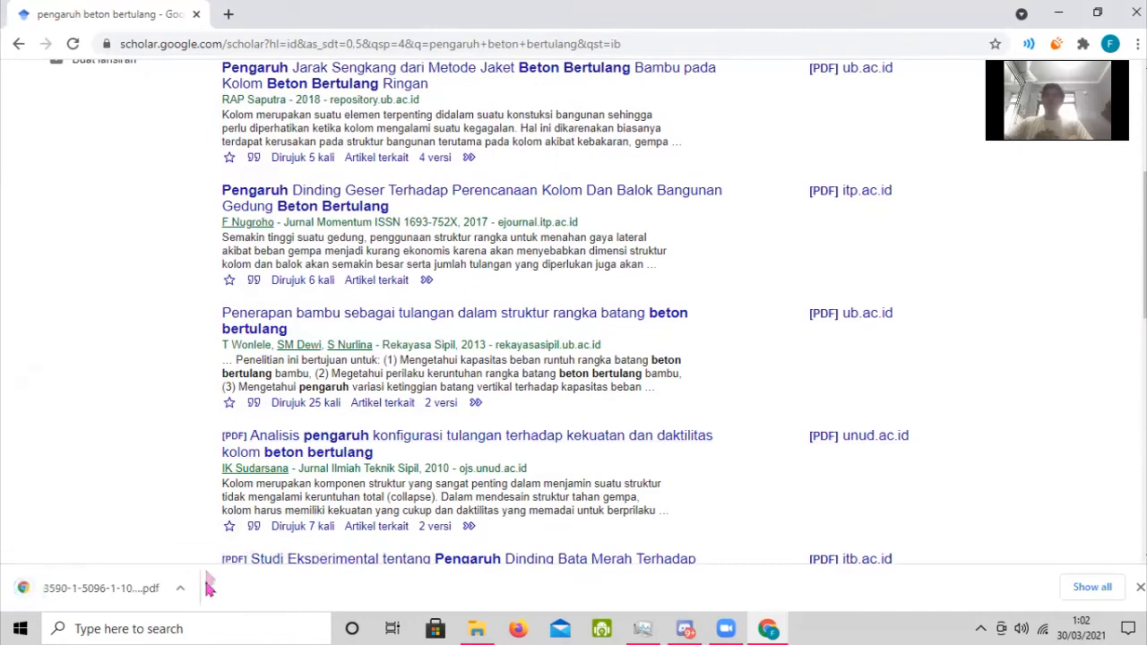
left_click(180, 588)
left_click(251, 467)
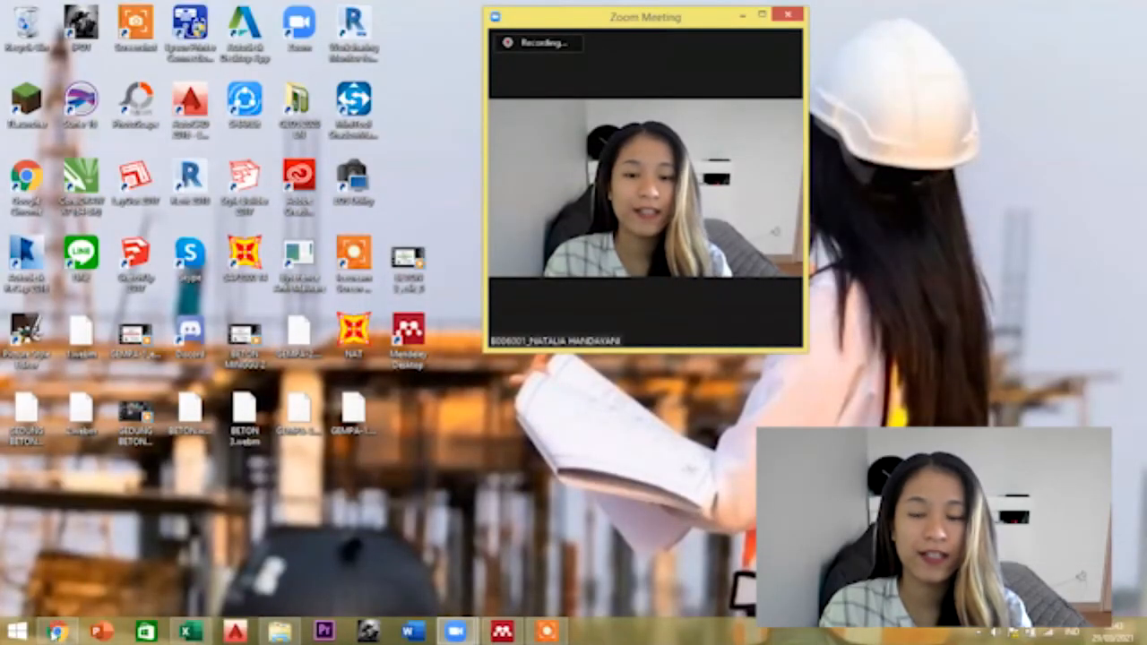
Step: Switch to the browser's "Daftar Pustaka" PDF, look through its references and highlight the 2006 entry "Akuntansi Sektor Publik: Suatu Pengantar"
left_click(55, 632)
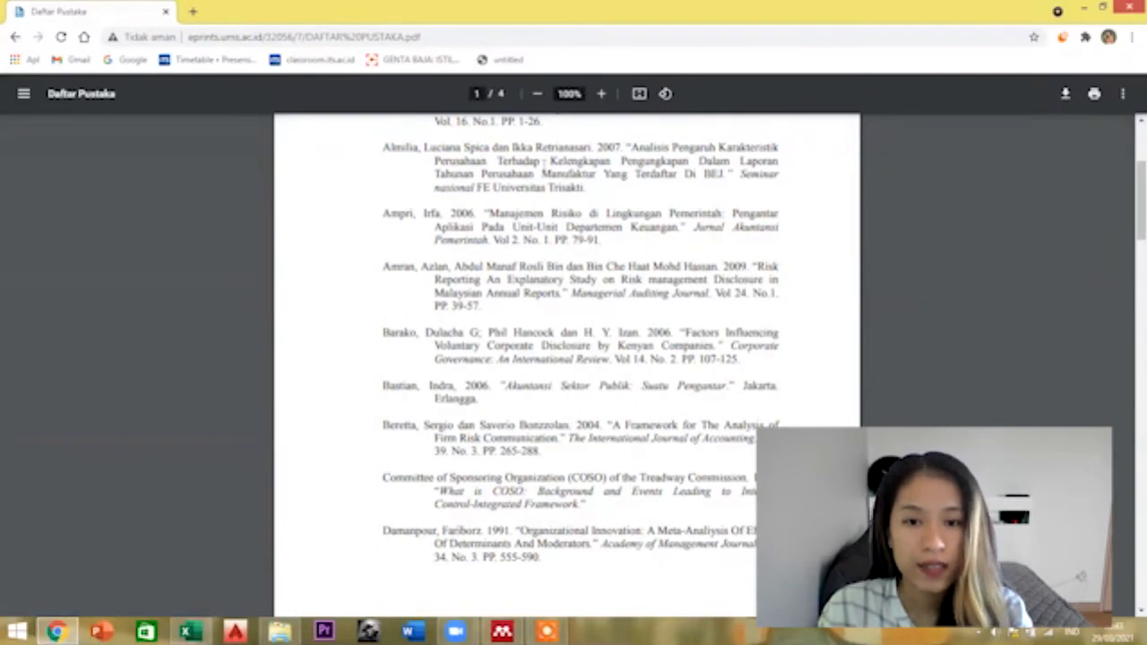
scroll(543, 161, "up", 2)
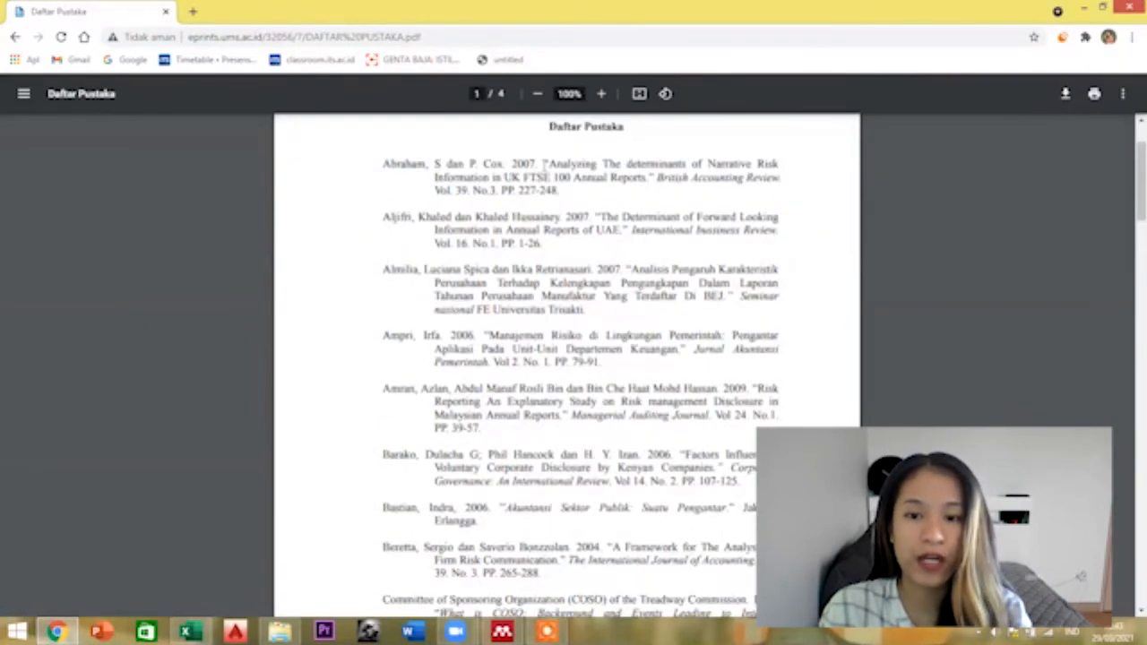
scroll(543, 164, "down", 2)
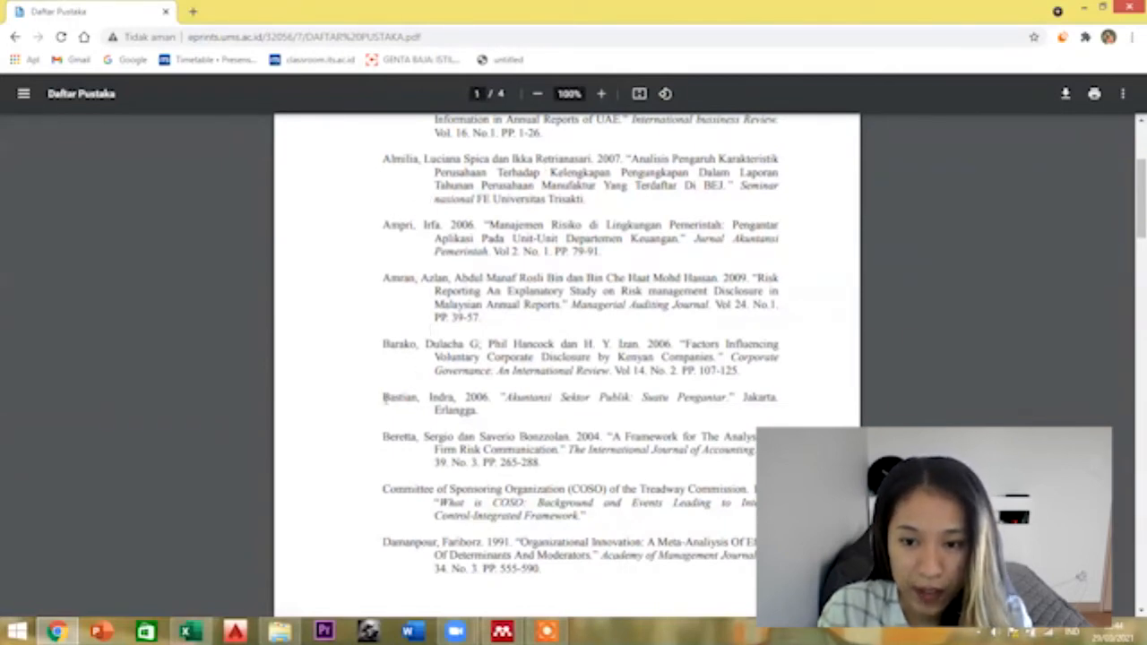
left_click_drag(383, 397, 477, 413)
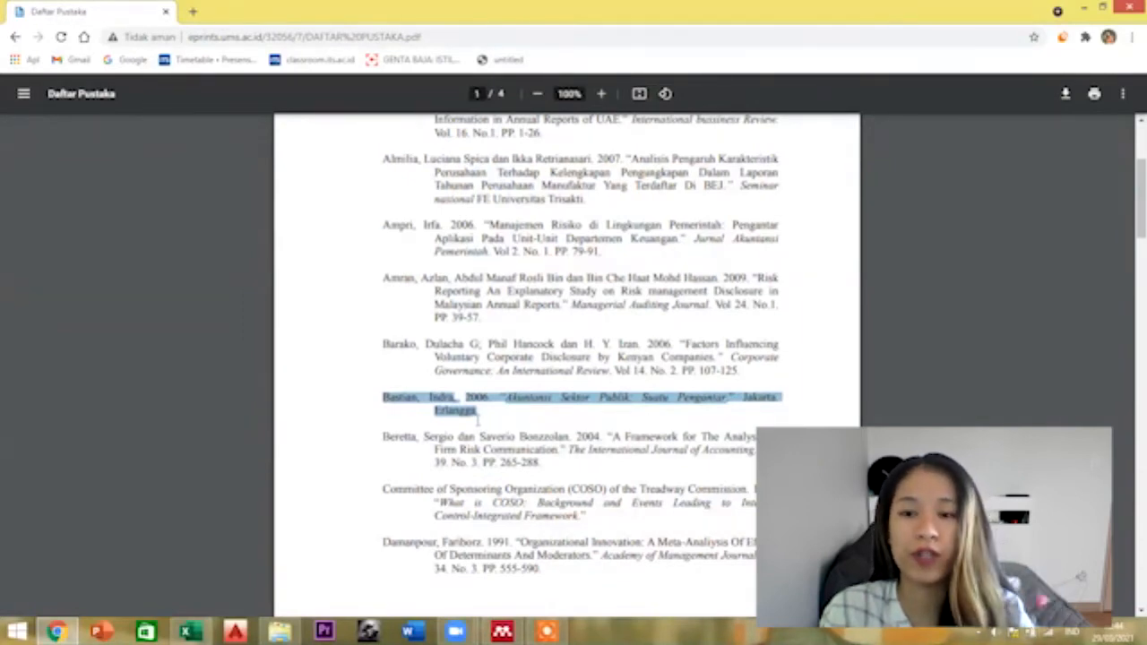
left_click(511, 392)
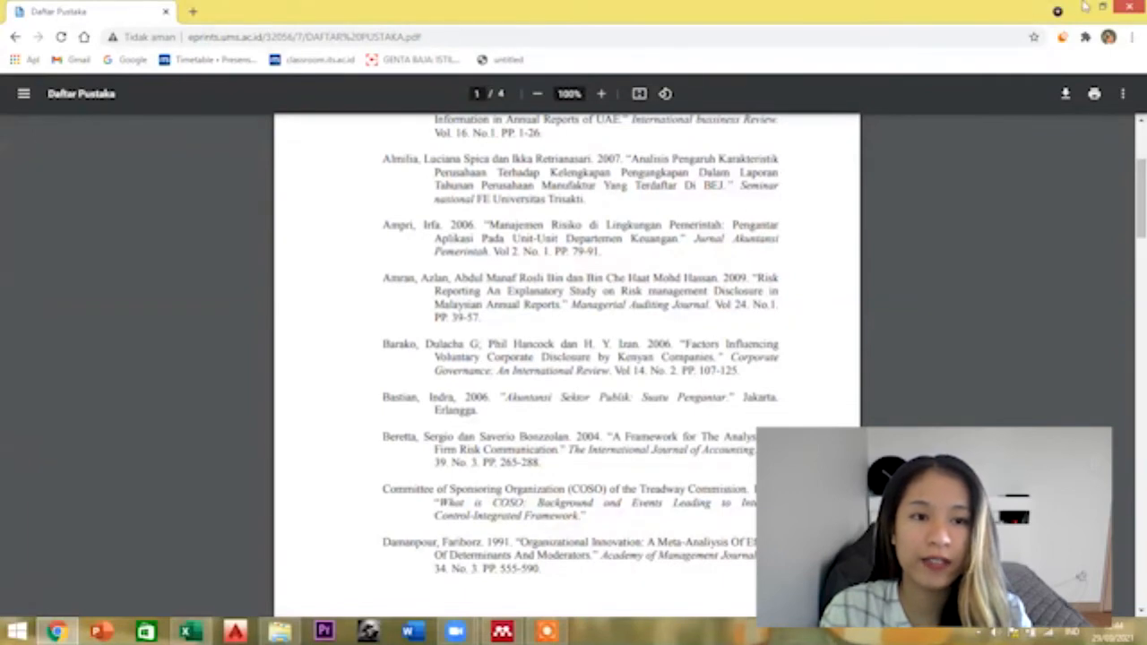
Step: Switch to Mendeley Desktop, start a manual document entry and set its type to Book
left_click(502, 631)
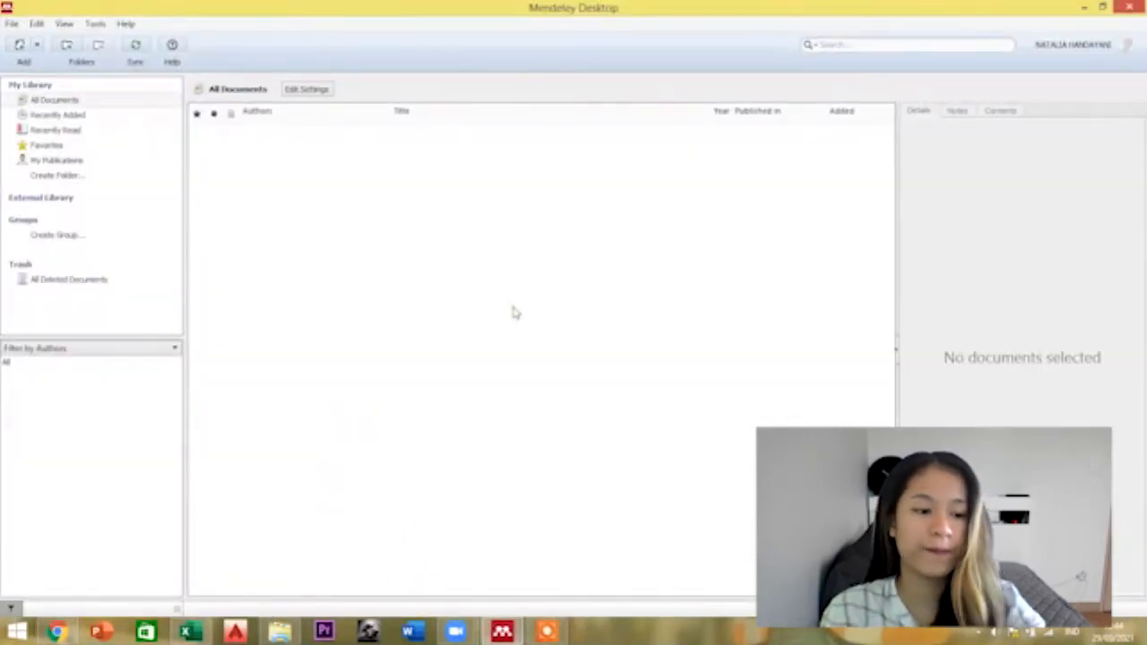
left_click(10, 24)
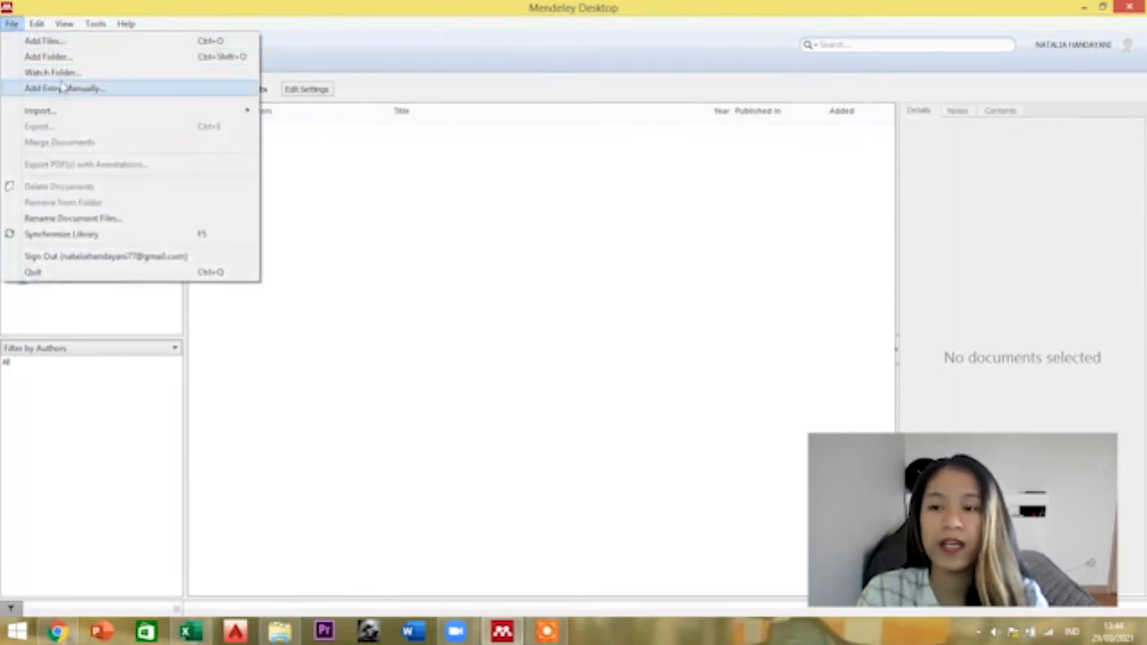
left_click(104, 90)
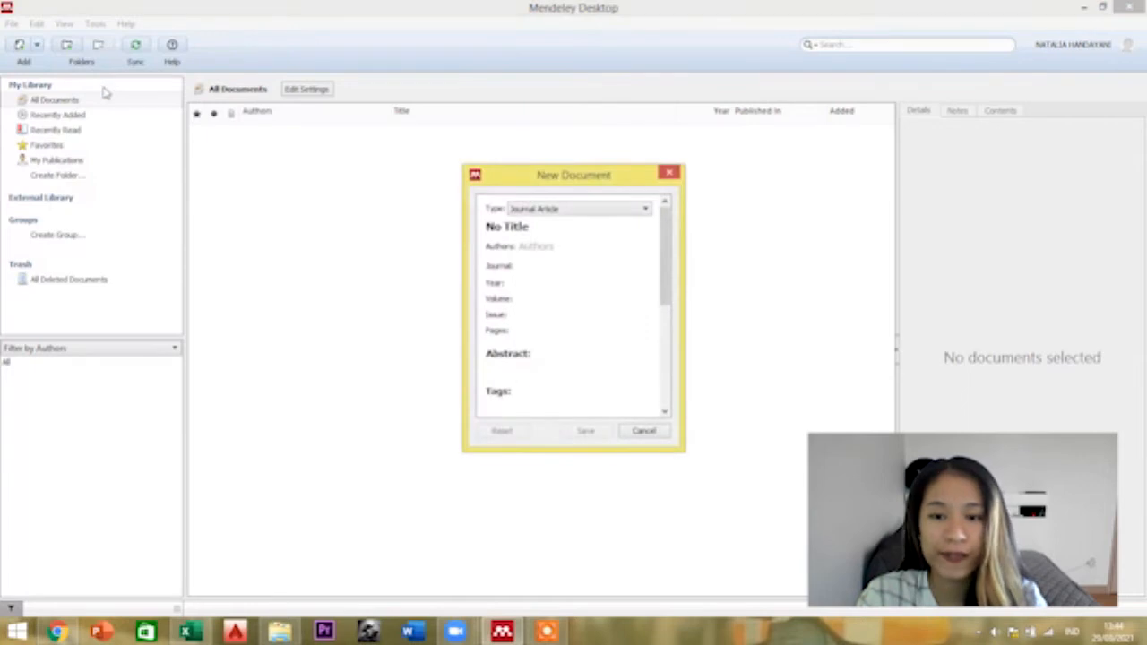
left_click(548, 208)
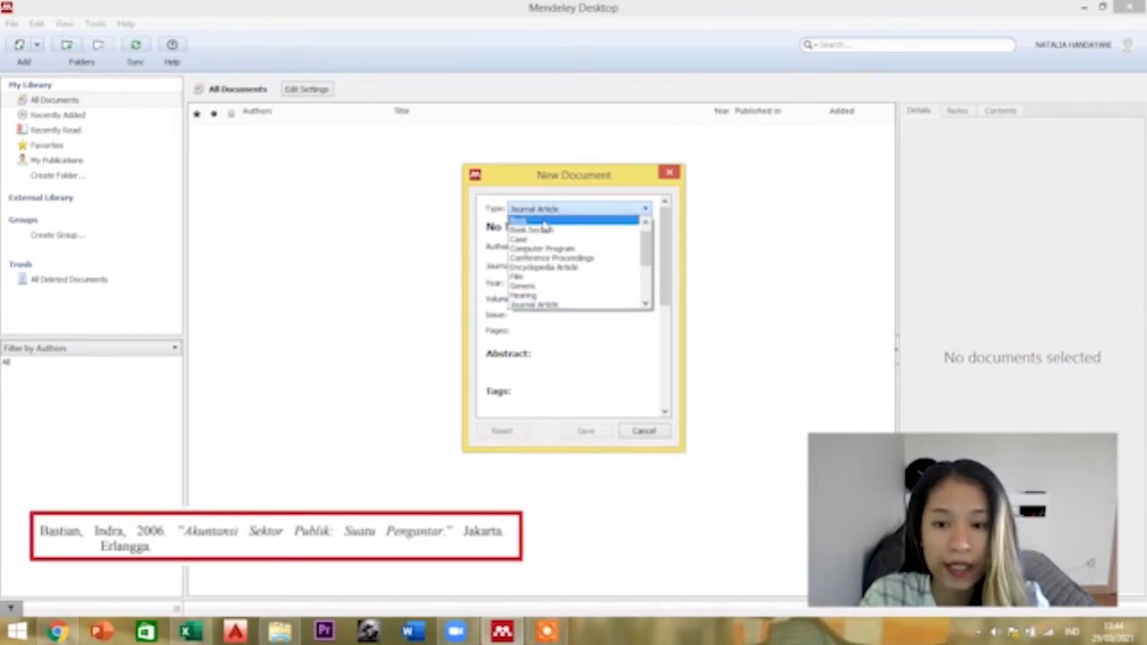
scroll(556, 285, "down", 2)
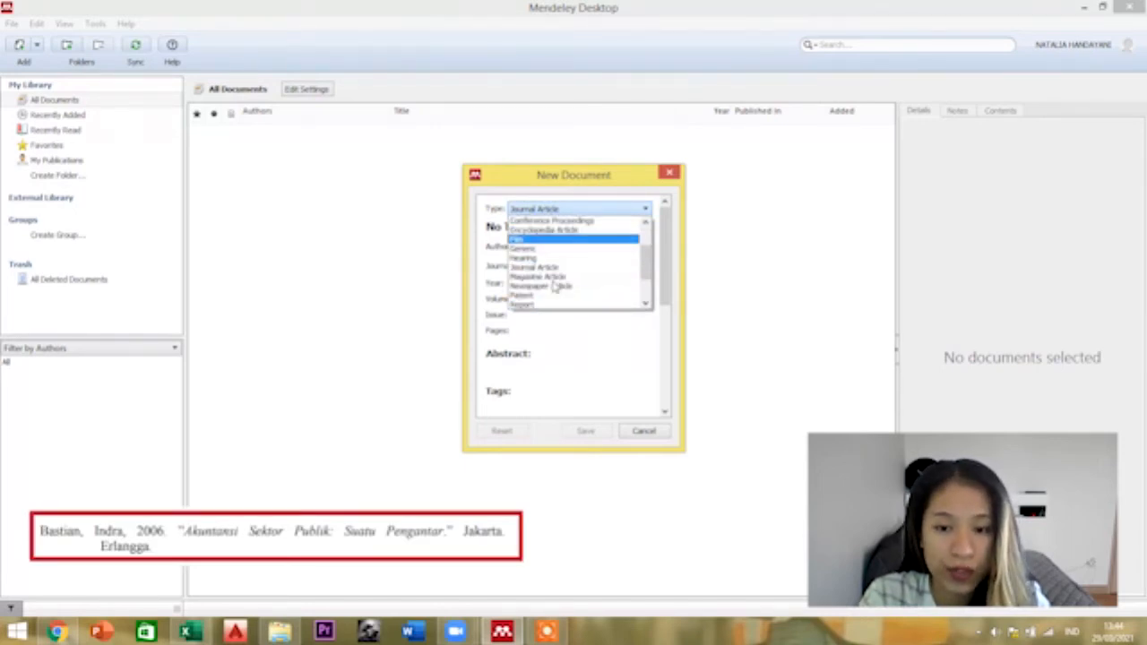
scroll(555, 284, "down", 3)
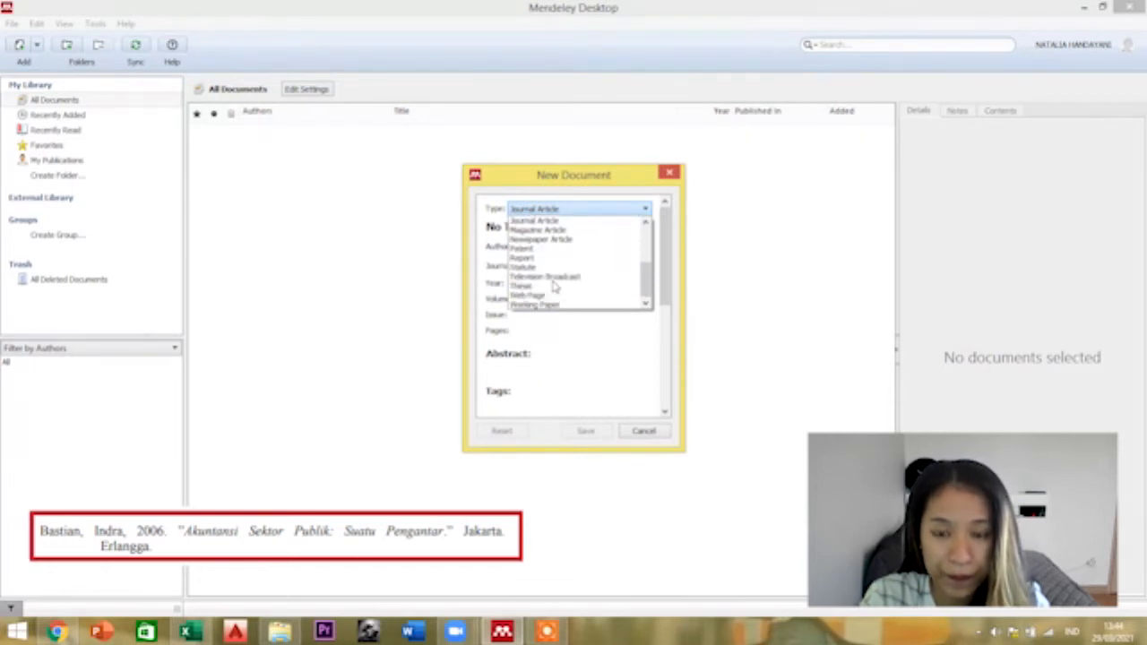
scroll(556, 284, "up", 4)
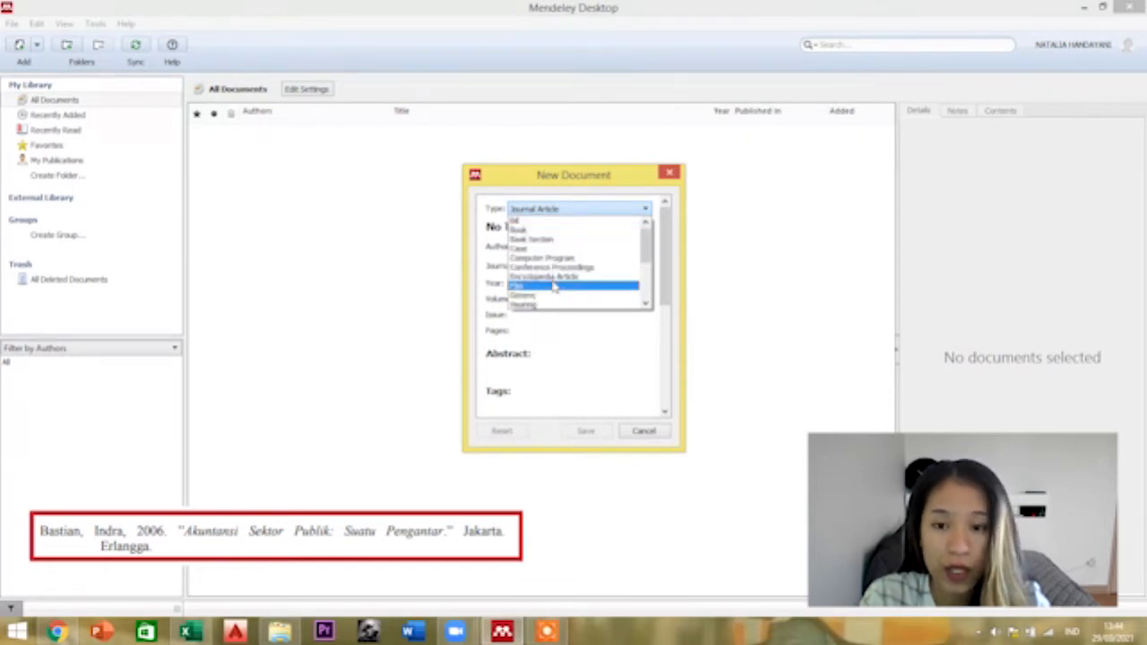
left_click(559, 232)
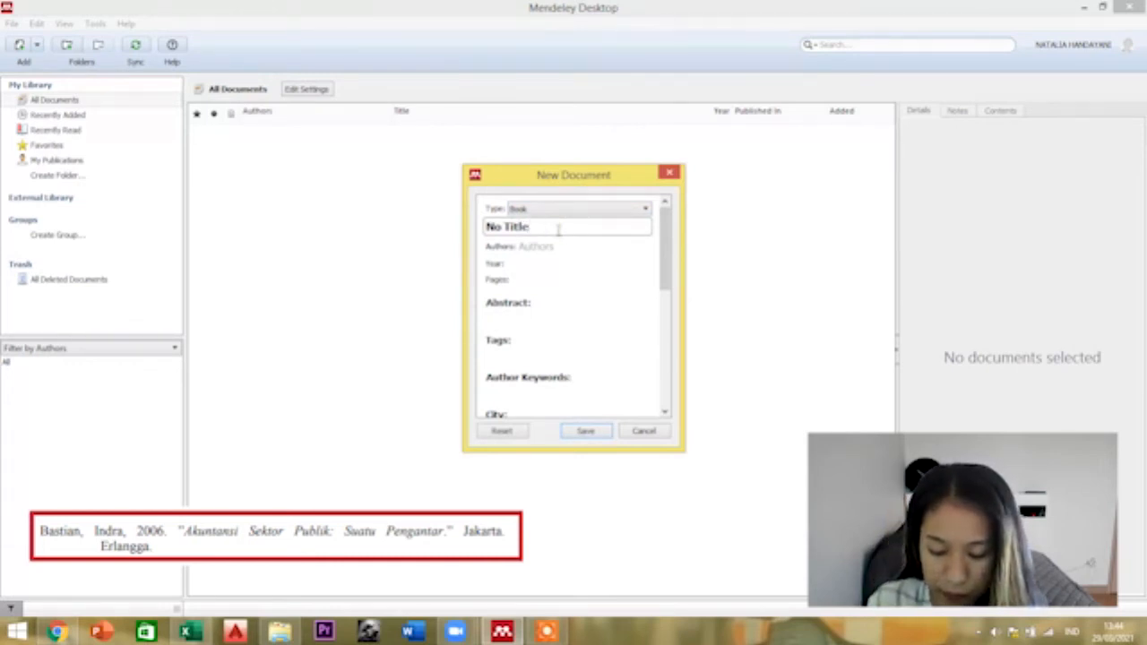
Step: Set the new book's title to "Akuntansi Sektor Publik : Suatu Pengantar"
type("a")
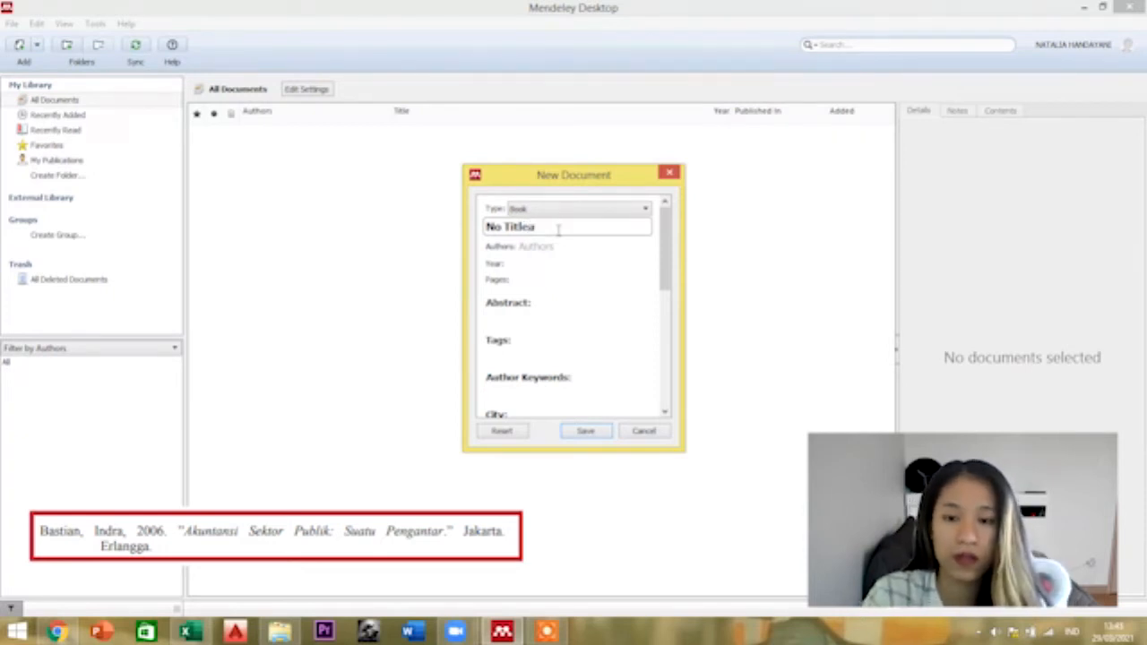
key("ctrl+a")
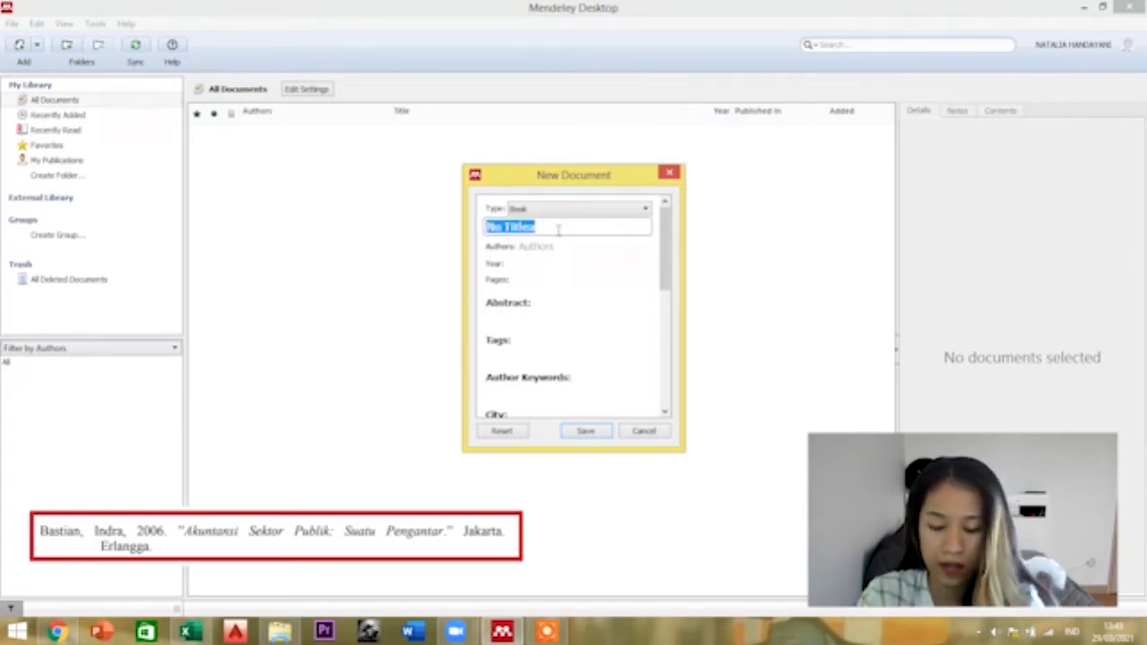
type("Akun")
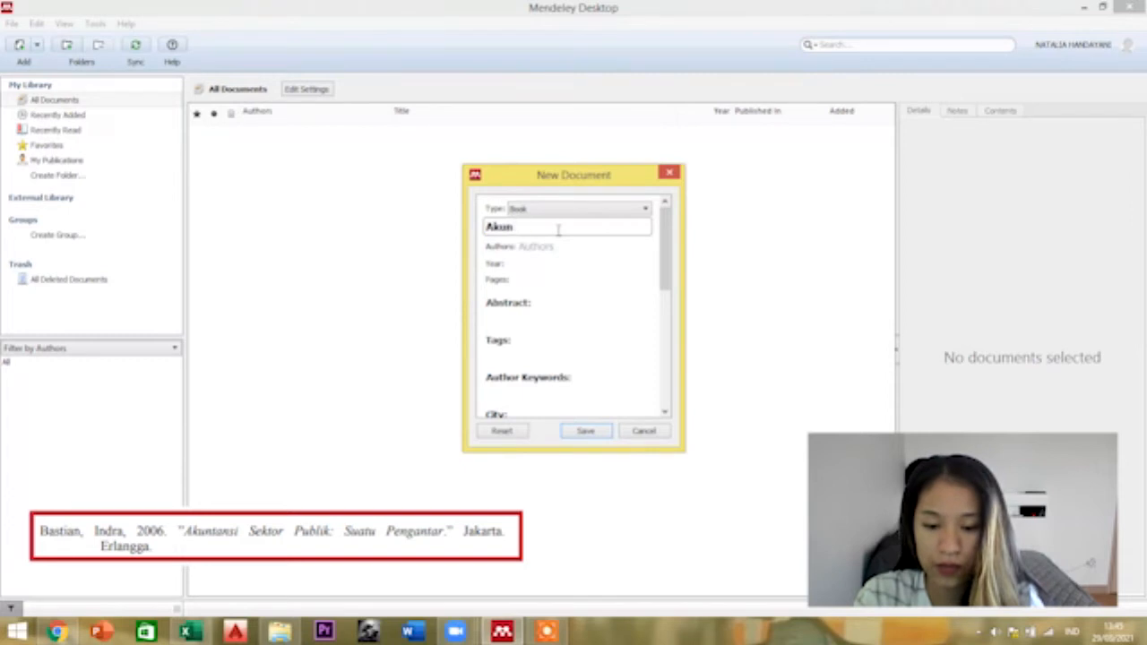
type("tansi ")
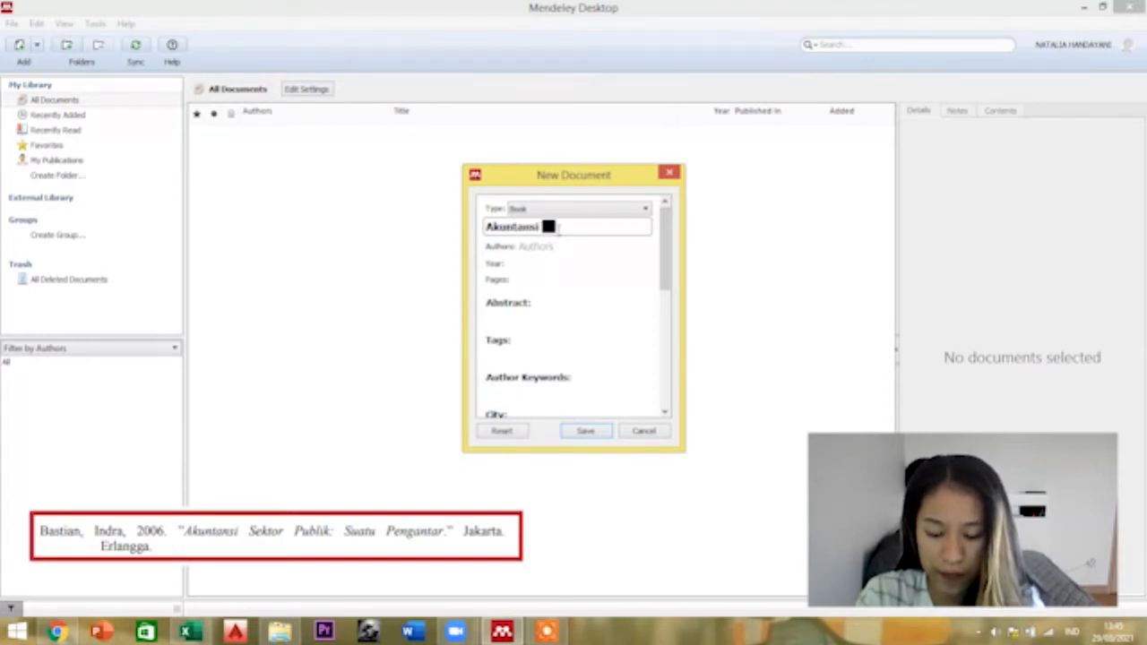
type("Sektor P")
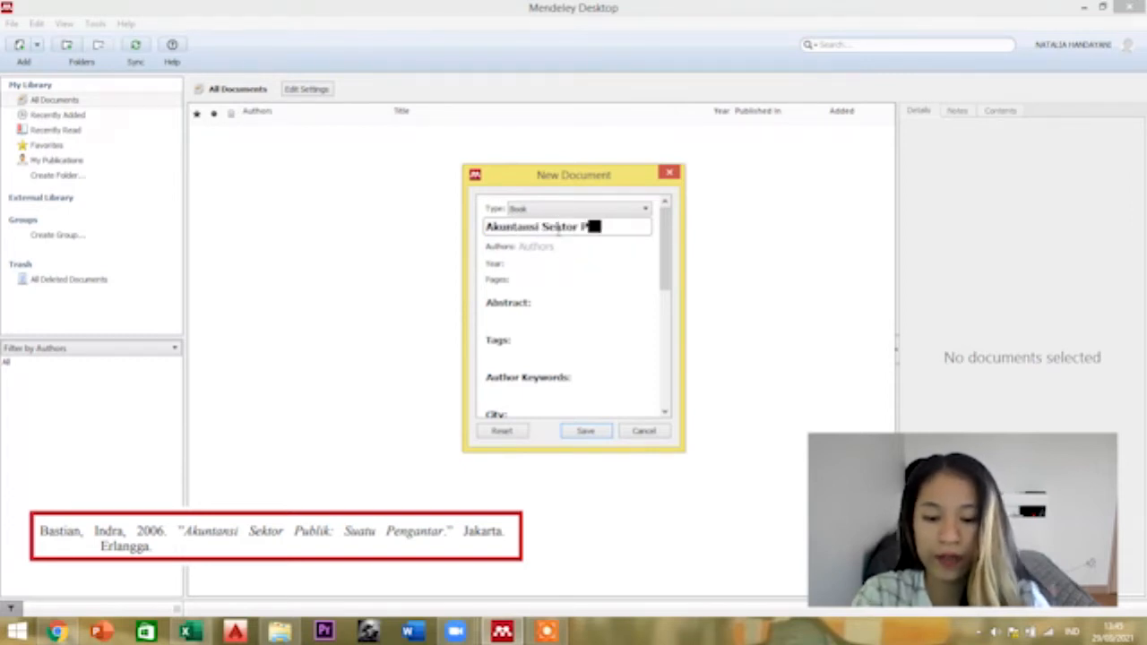
type("ublik ")
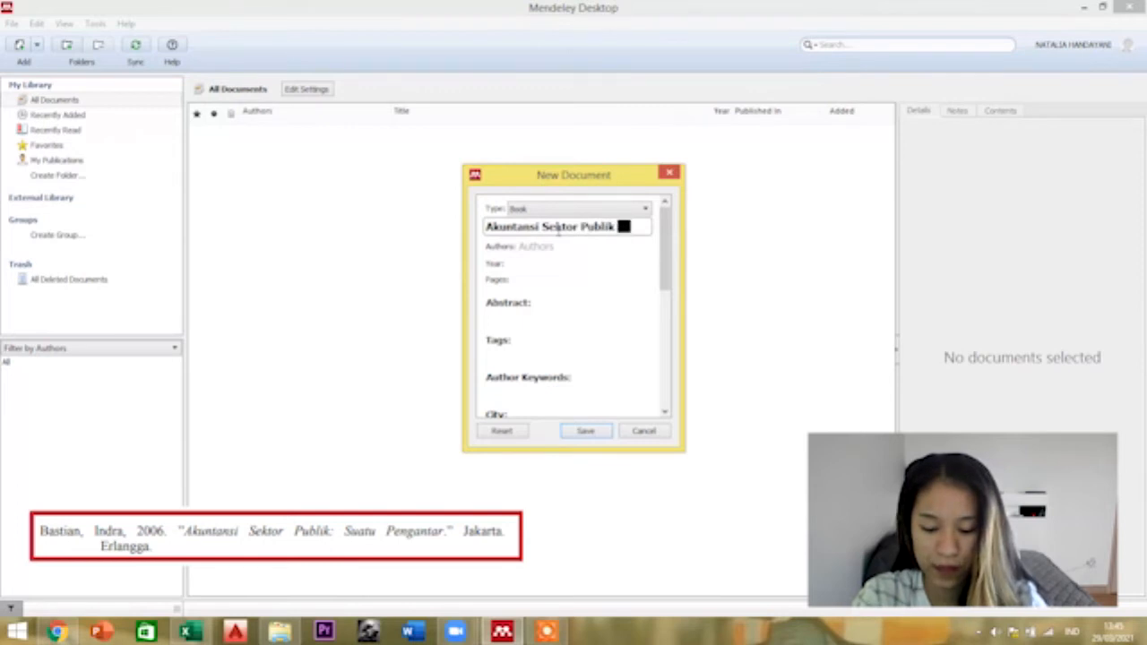
type(":")
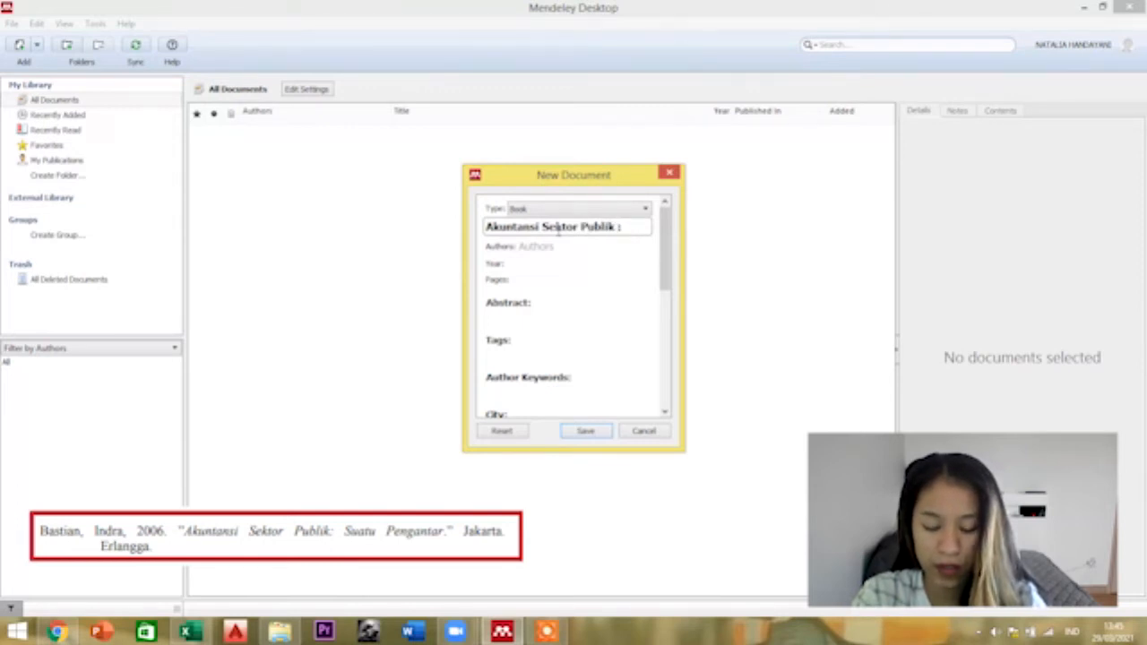
type(" Suatu Pengantar")
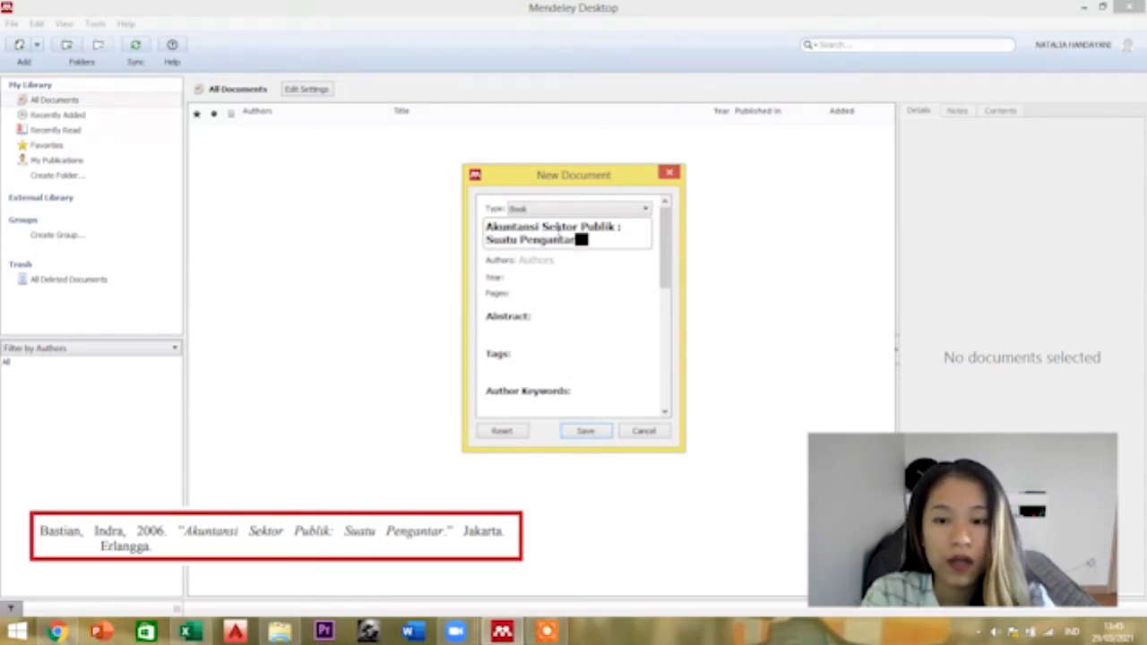
Step: Enter the author's last and first name in the book entry and set the year to 2006
left_click(549, 259)
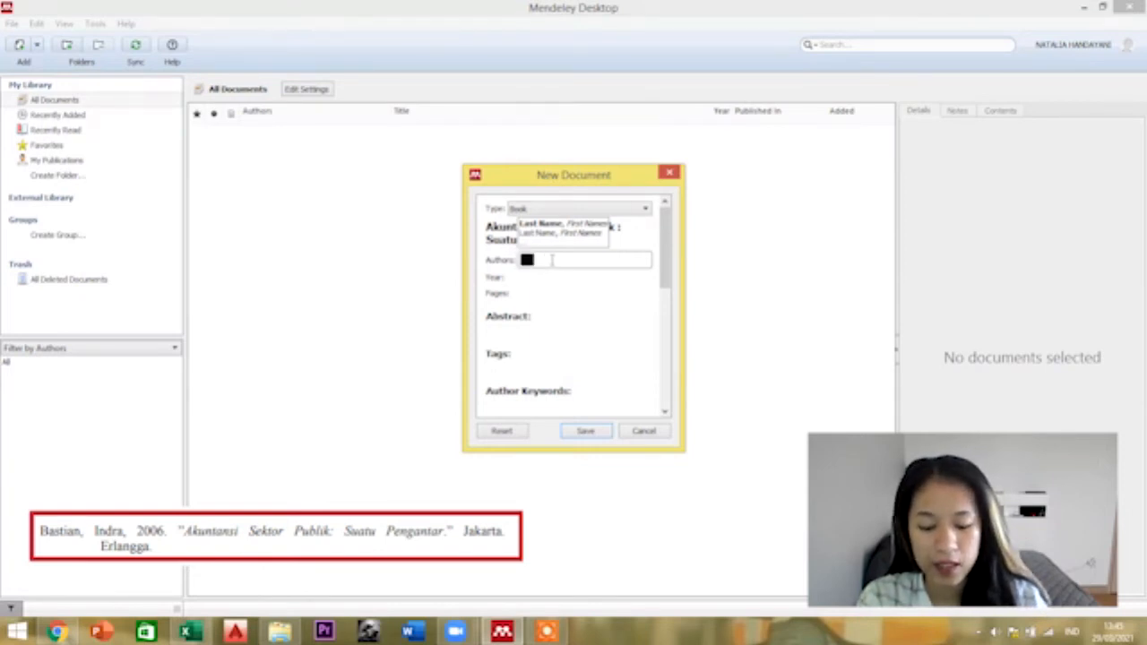
type("Basti")
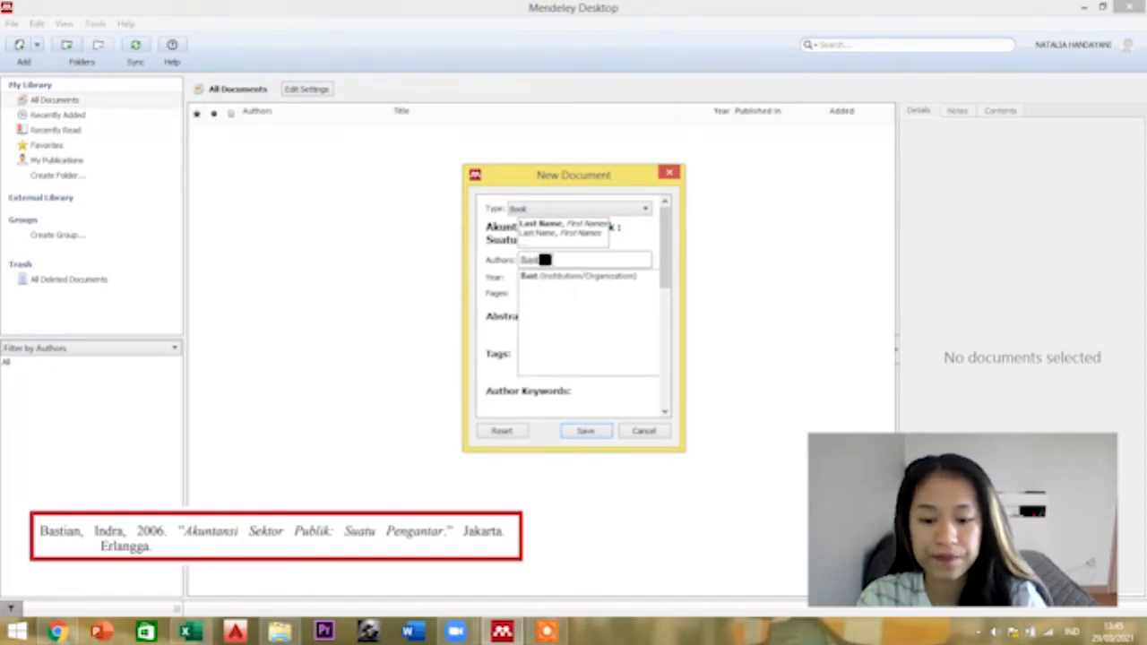
type("an")
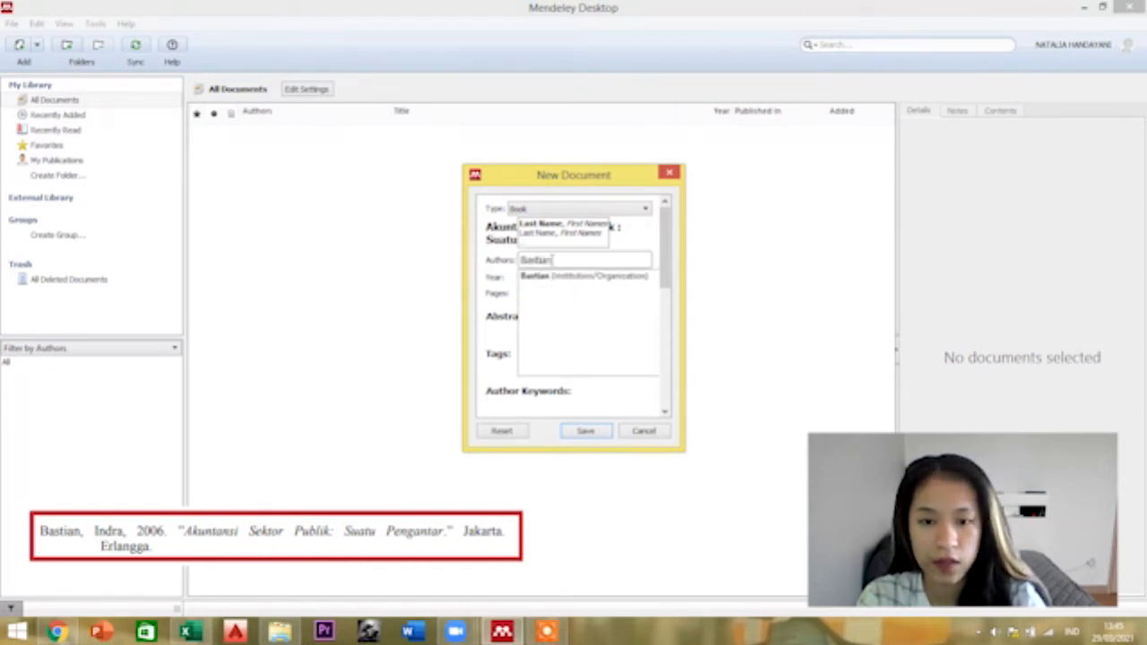
type(", I")
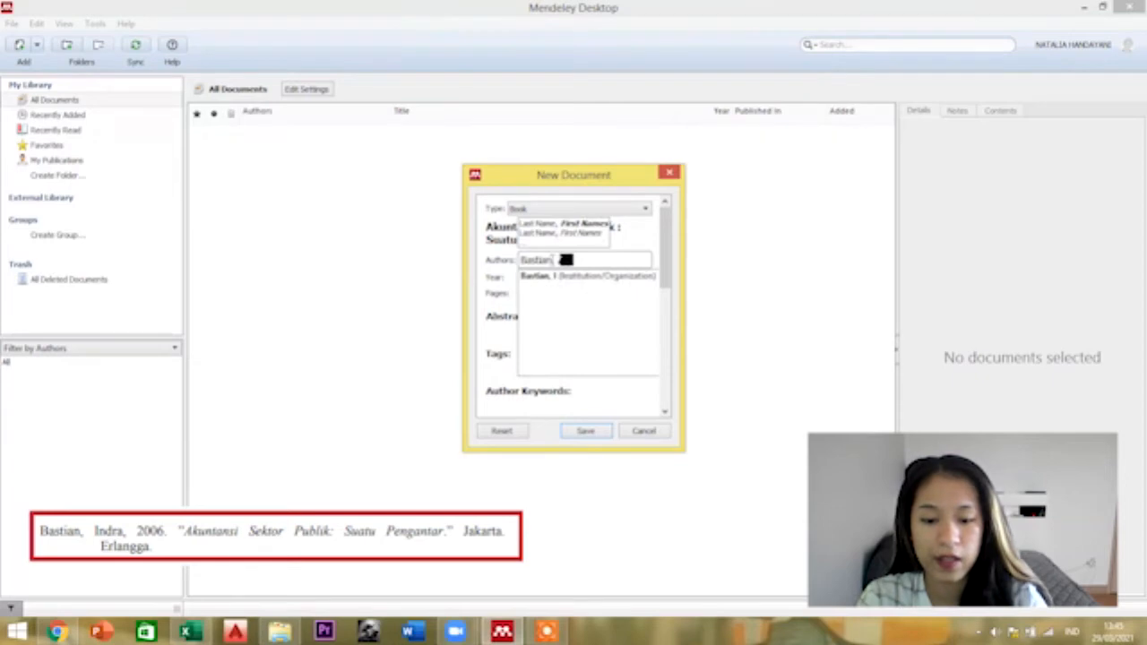
type("ndra")
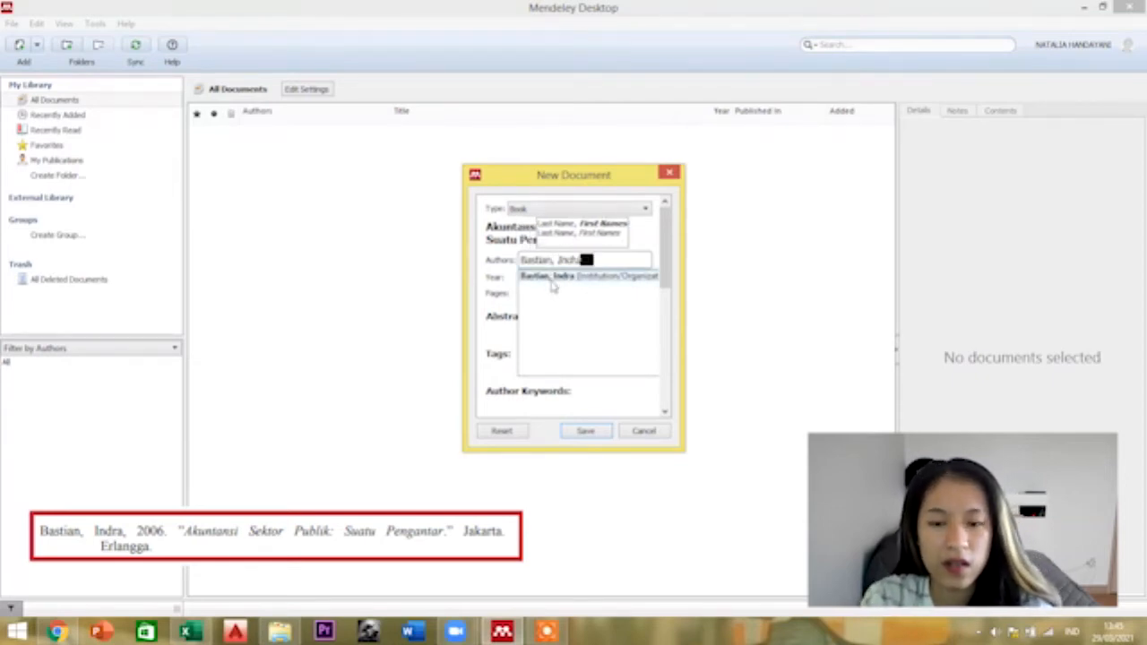
left_click(553, 277)
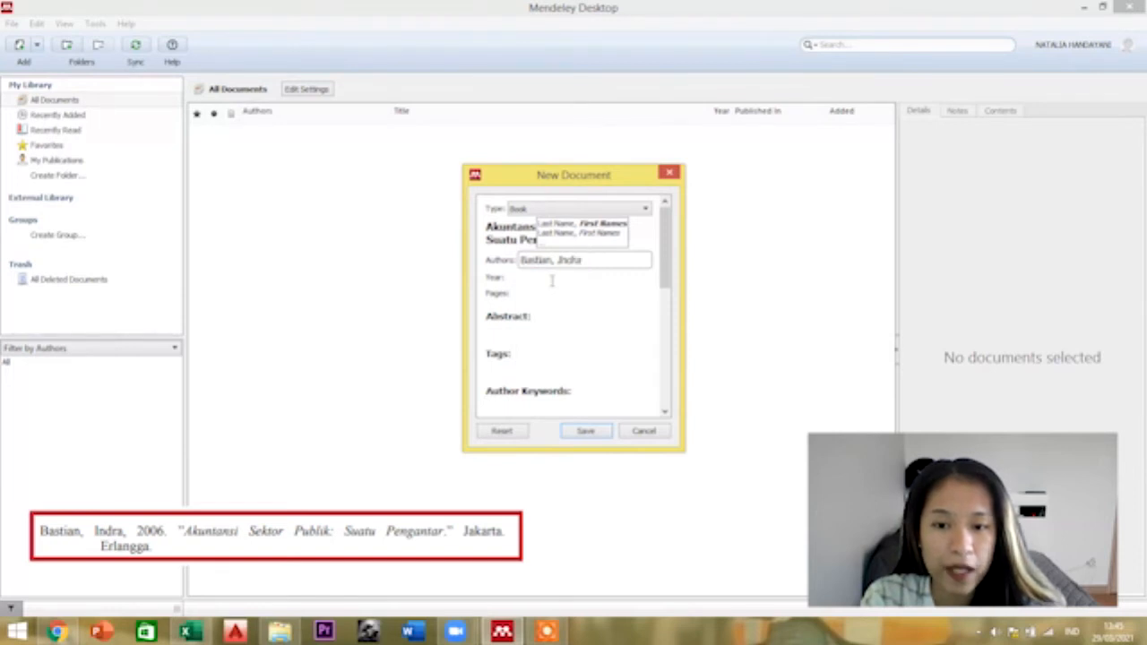
left_click(553, 279)
type("2006")
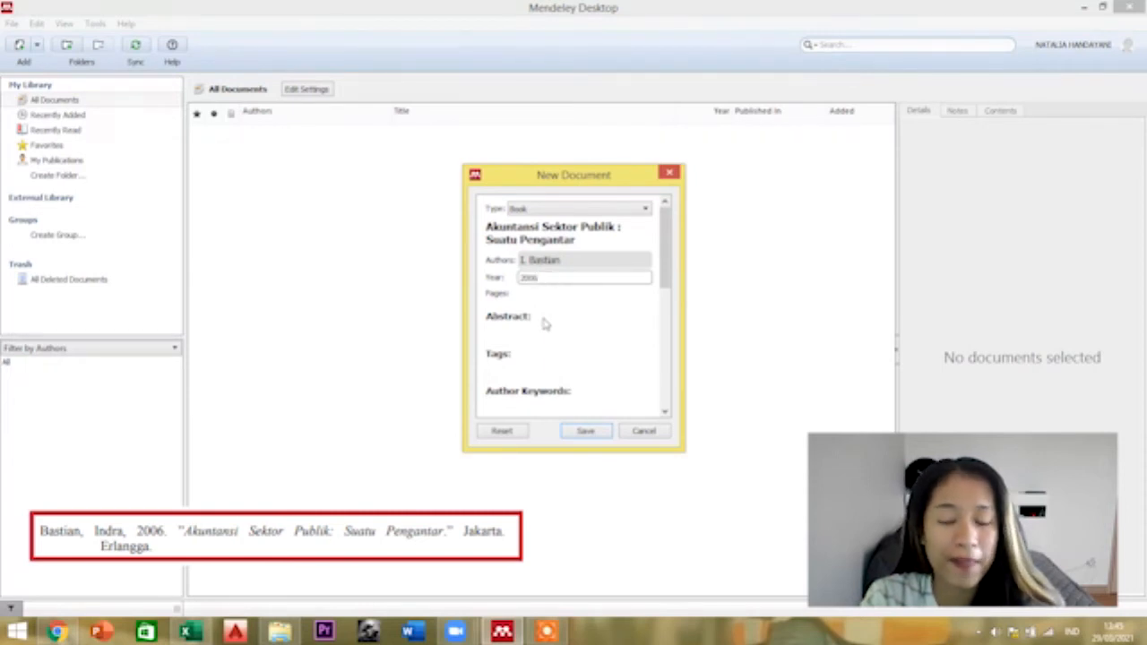
Step: Set the book entry's publisher to "Erlangga"
scroll(545, 325, "down", 1)
scroll(546, 325, "down", 2)
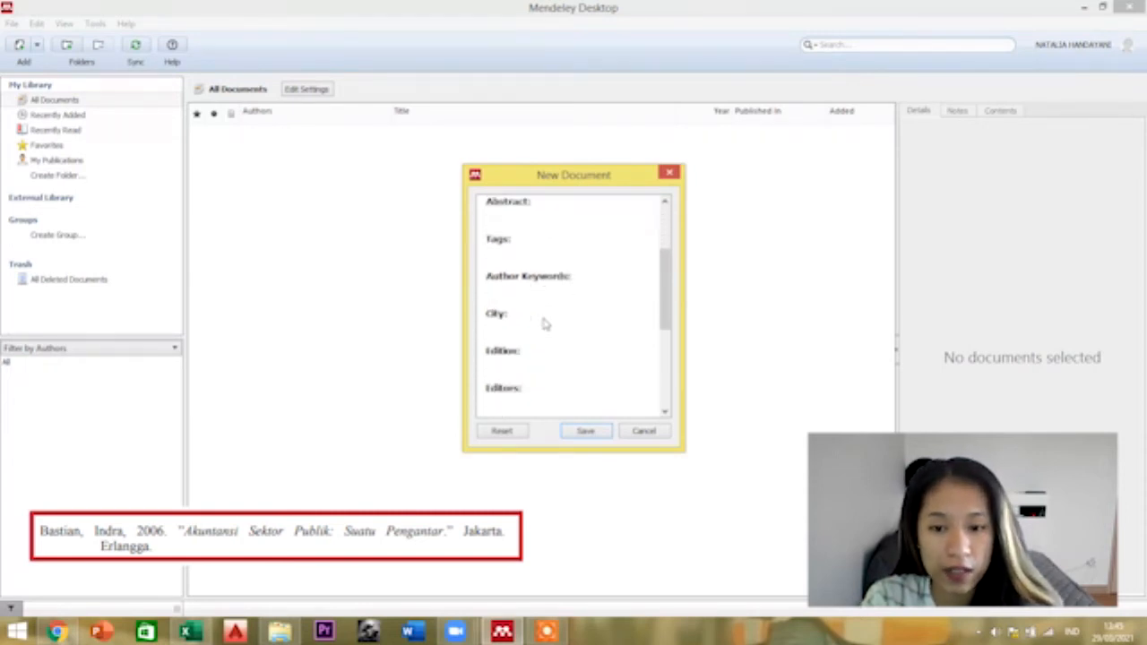
scroll(545, 325, "down", 1)
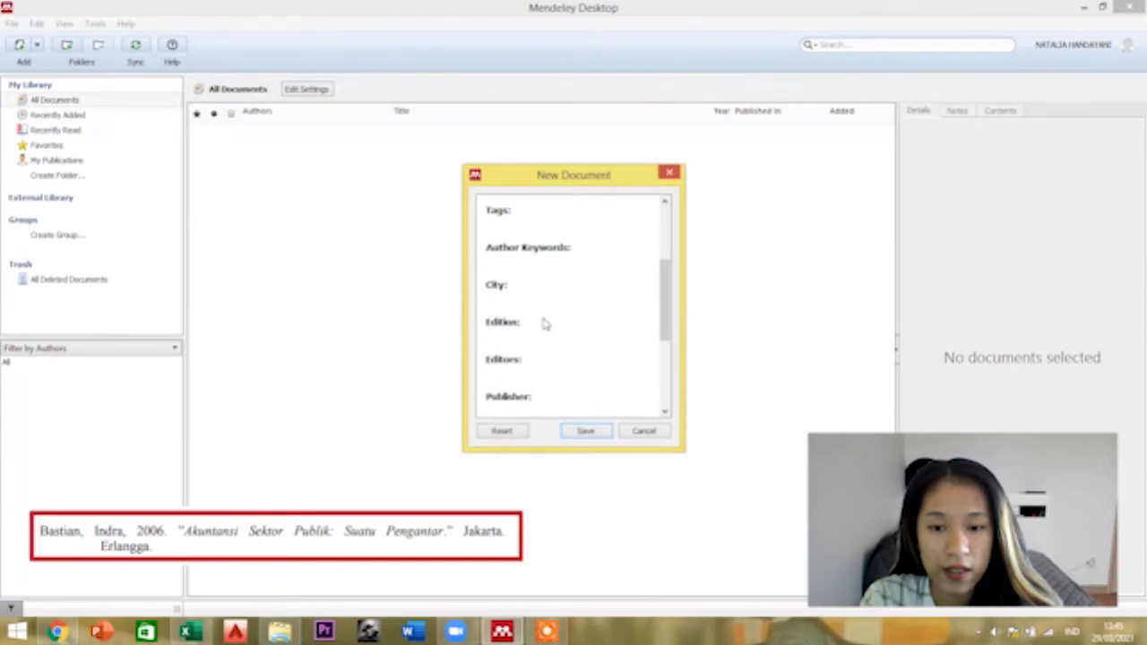
scroll(546, 324, "down", 1)
scroll(545, 325, "down", 1)
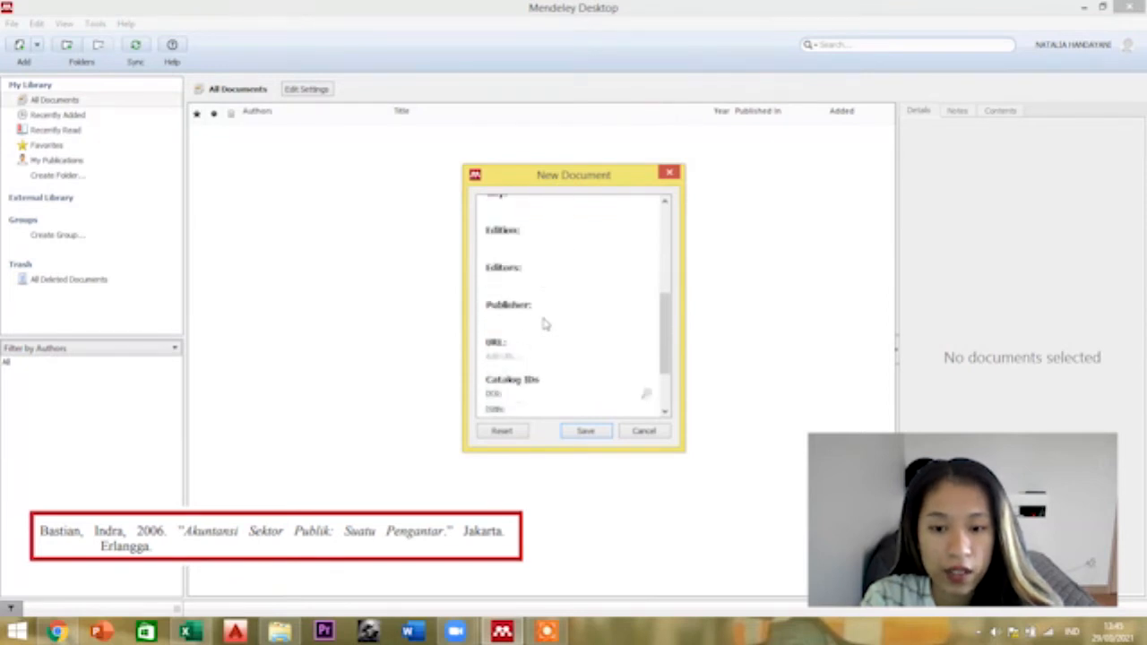
left_click(508, 325)
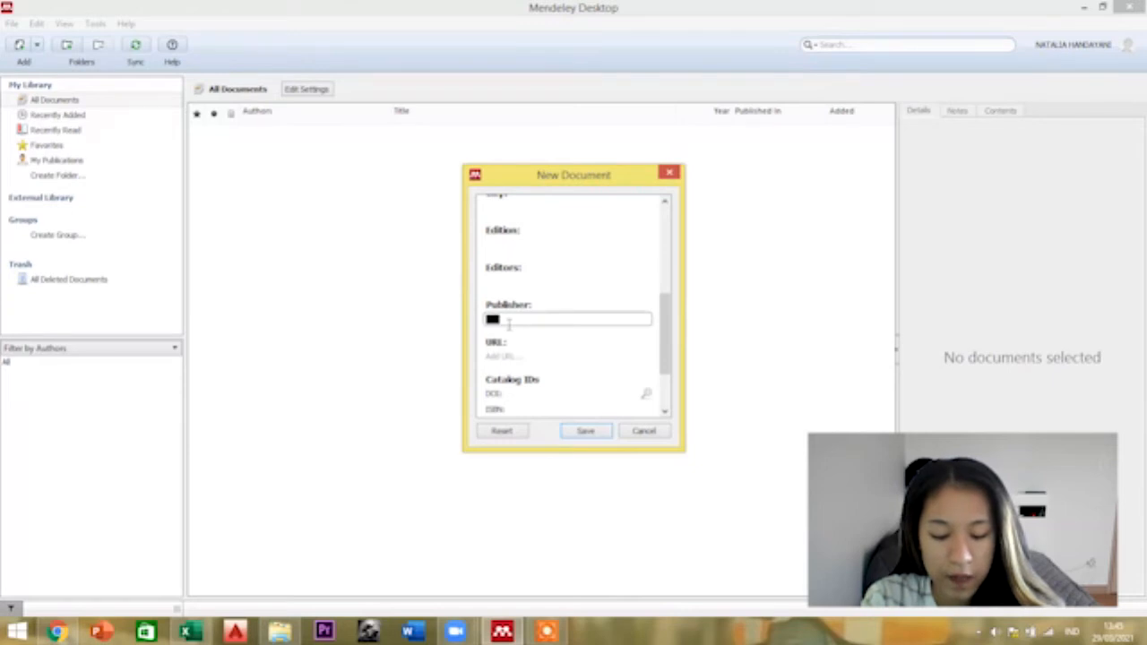
type("Er")
key("BackSpace")
key("BackSpace")
key("BackSpace")
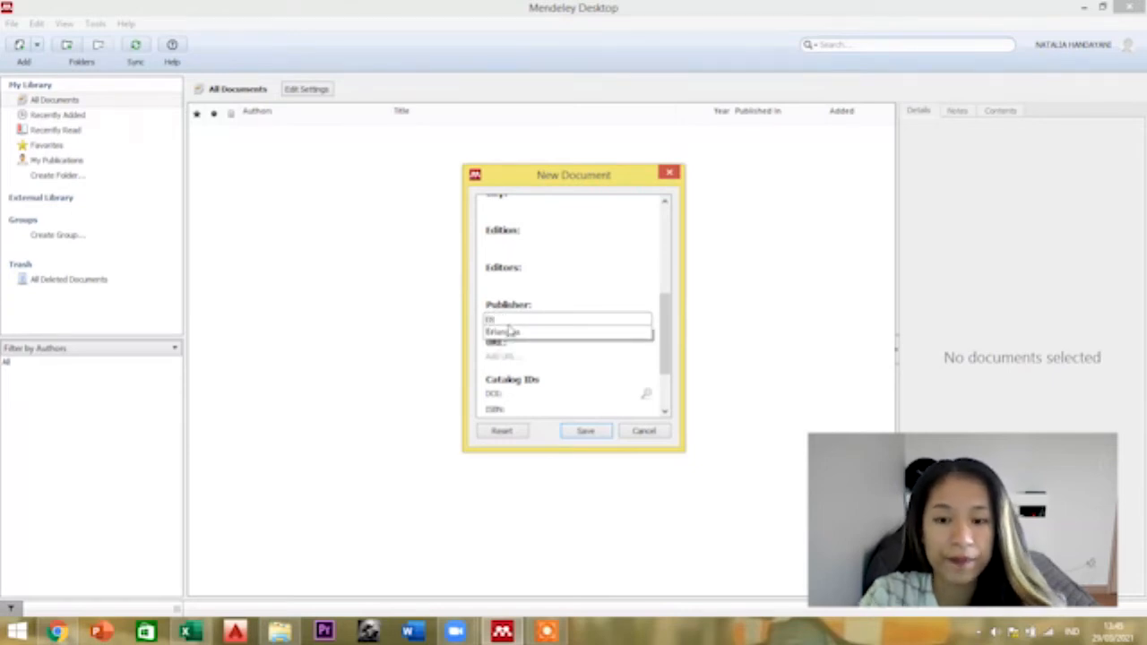
type("rlangga")
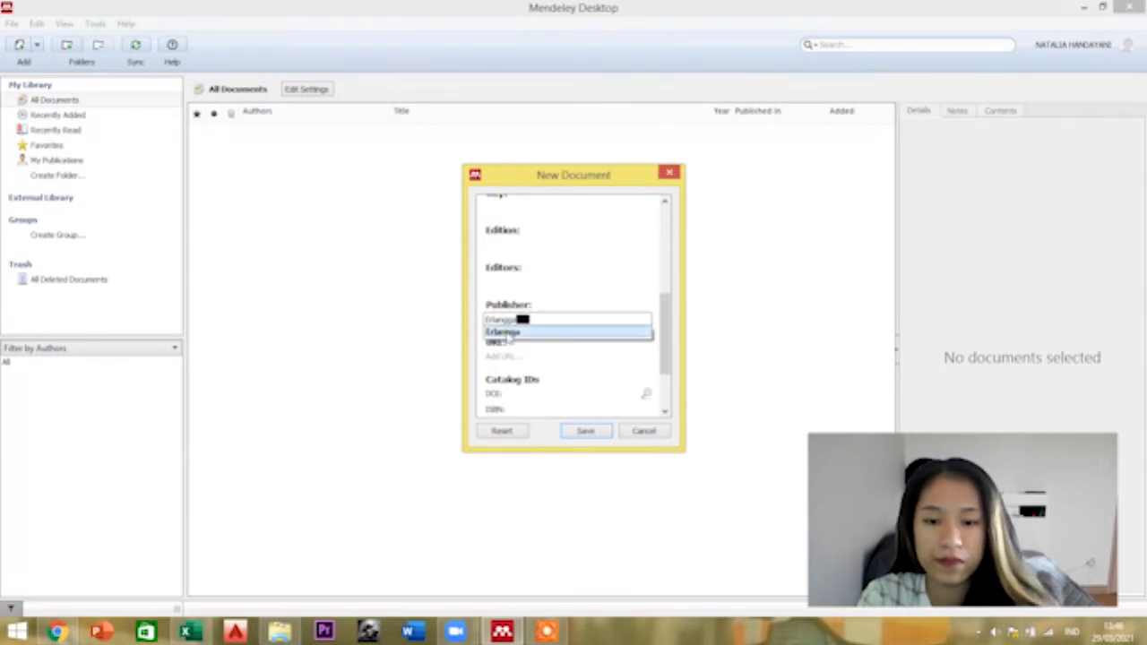
left_click(507, 334)
Step: Set the book entry's city to "Jakarta"
scroll(585, 280, "up", 2)
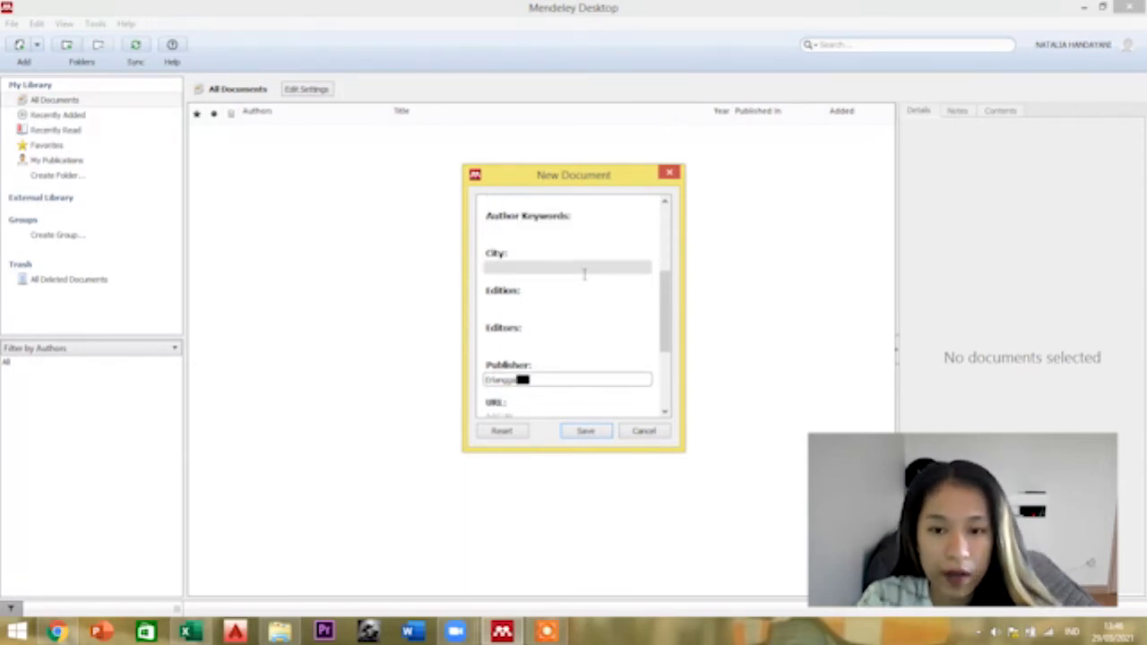
left_click(584, 268)
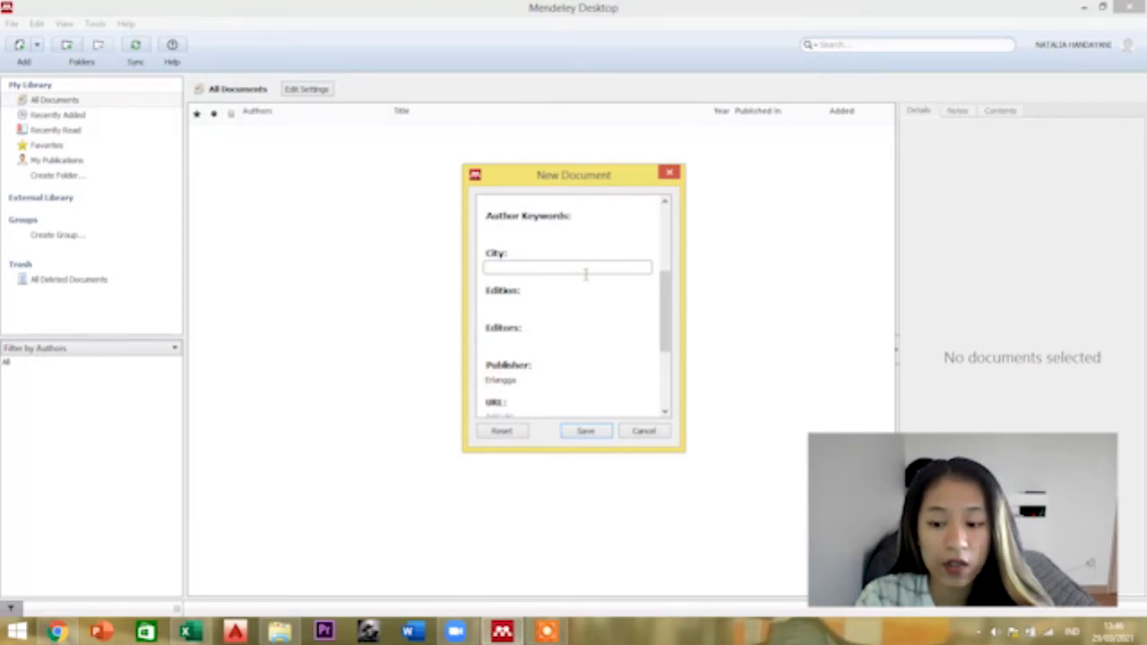
type("jakarta")
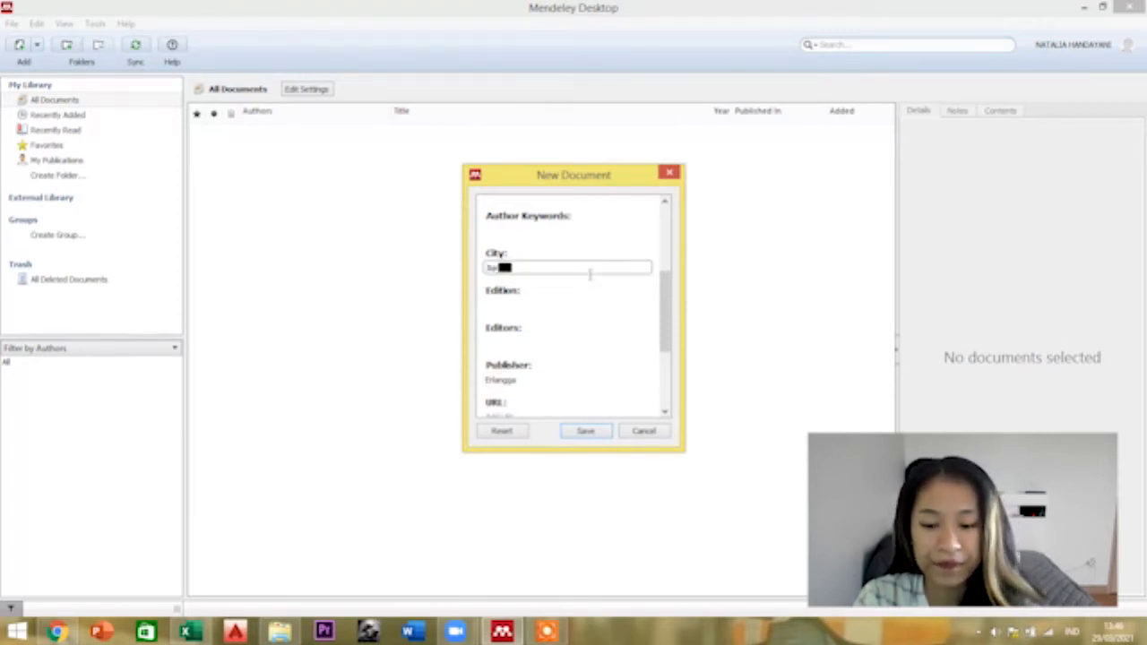
key("BackSpace")
key("BackSpace")
key("BackSpace")
key("BackSpace")
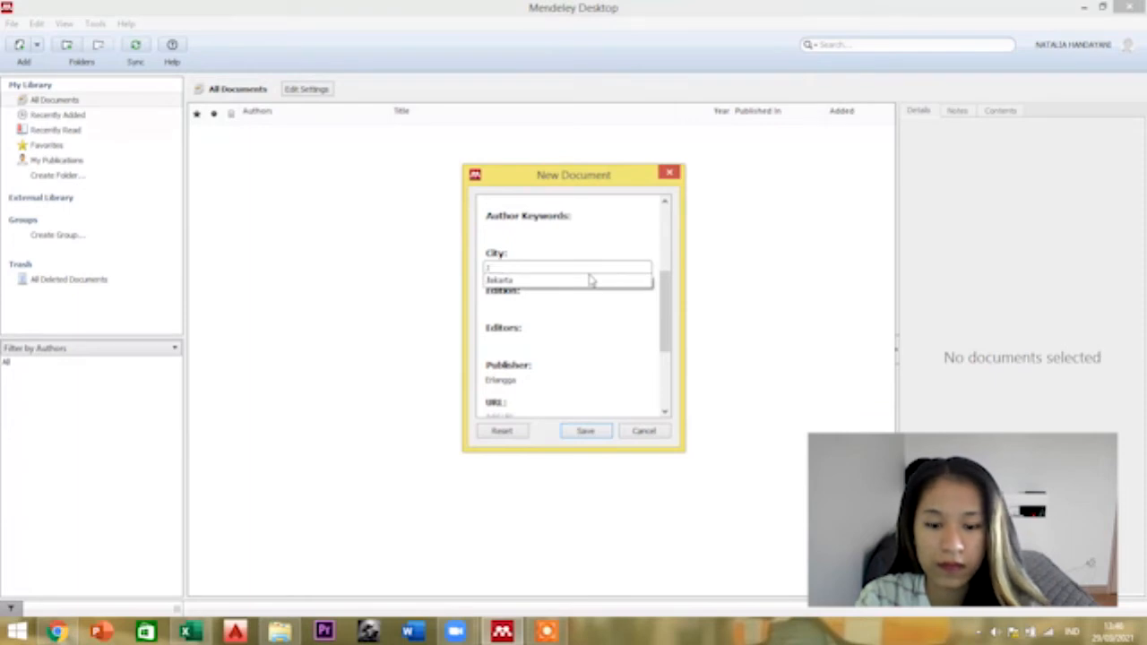
type("akarta")
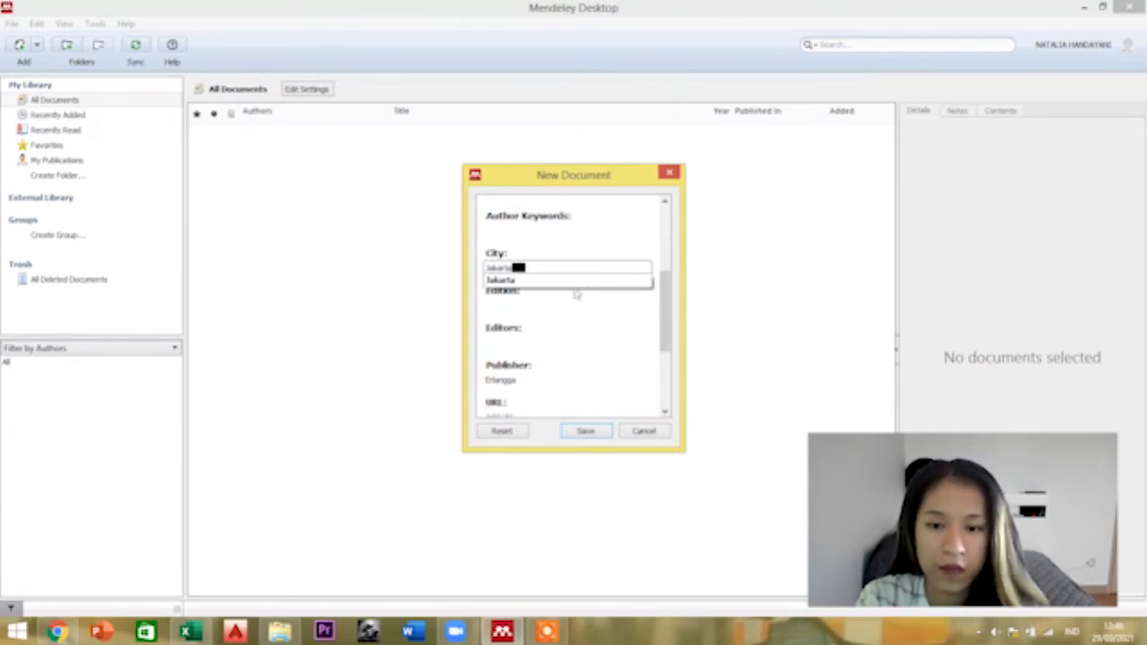
left_click(568, 280)
Step: Save the new book entry and review its details in the library
scroll(570, 332, "down", 3)
scroll(571, 345, "down", 2)
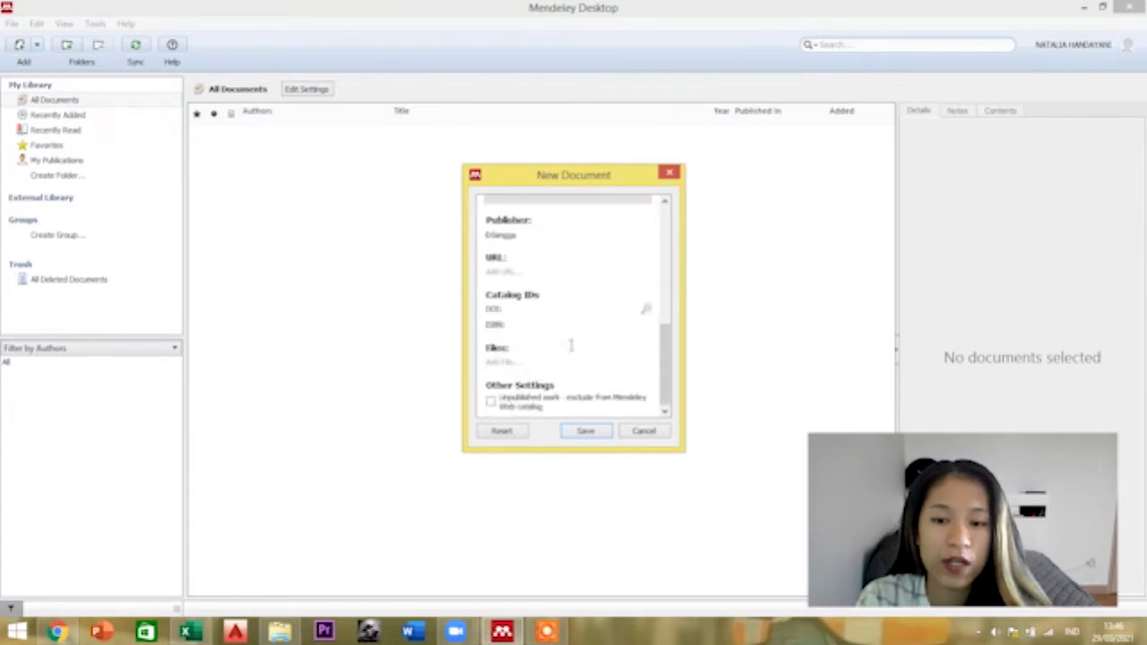
scroll(571, 345, "up", 10)
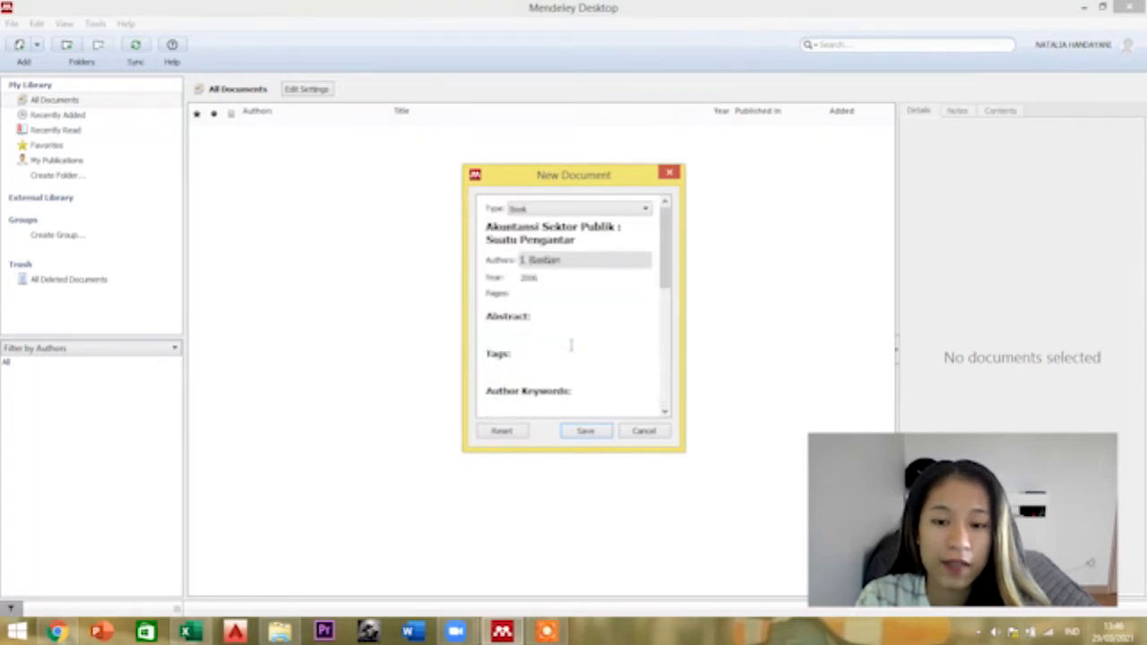
left_click(585, 431)
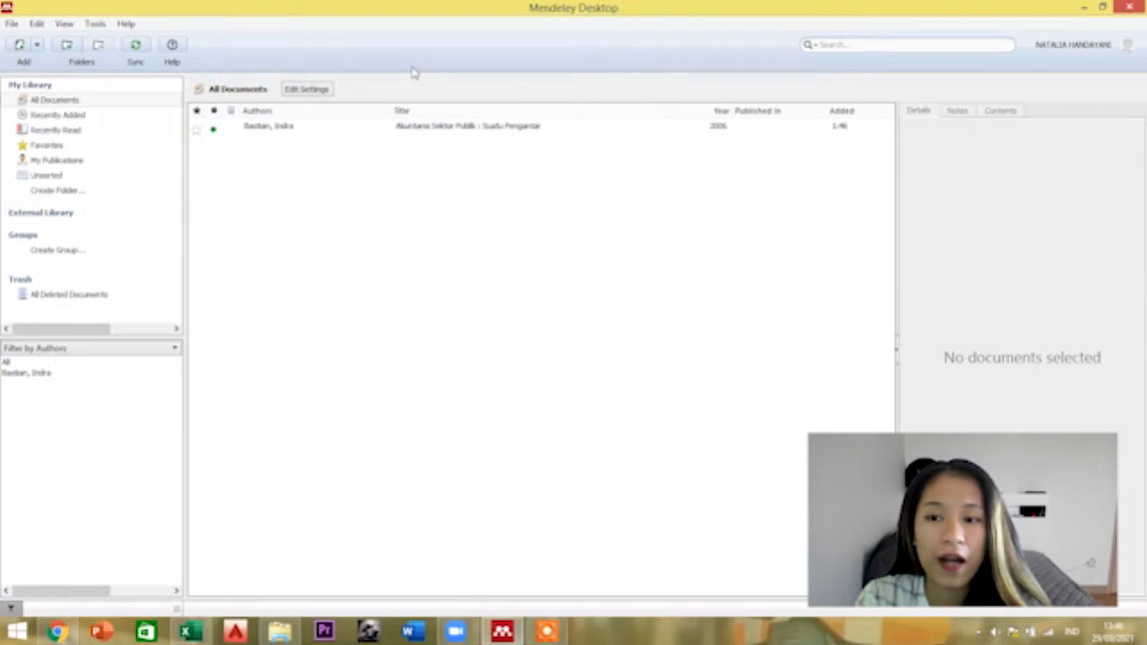
left_click(397, 128)
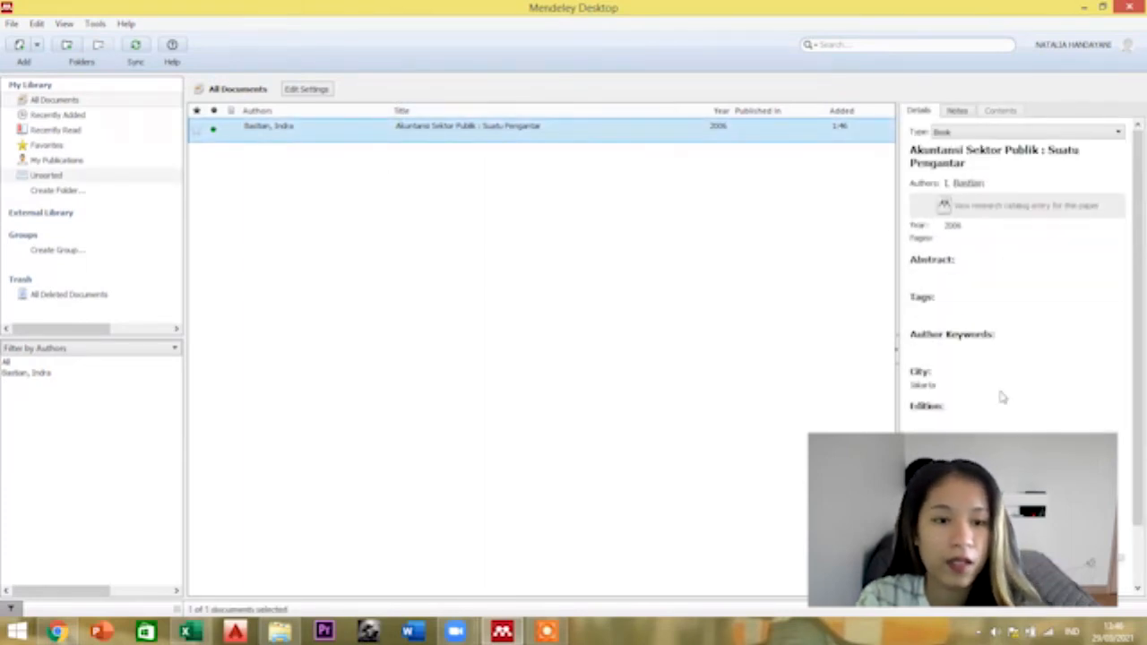
scroll(1003, 397, "down", 1)
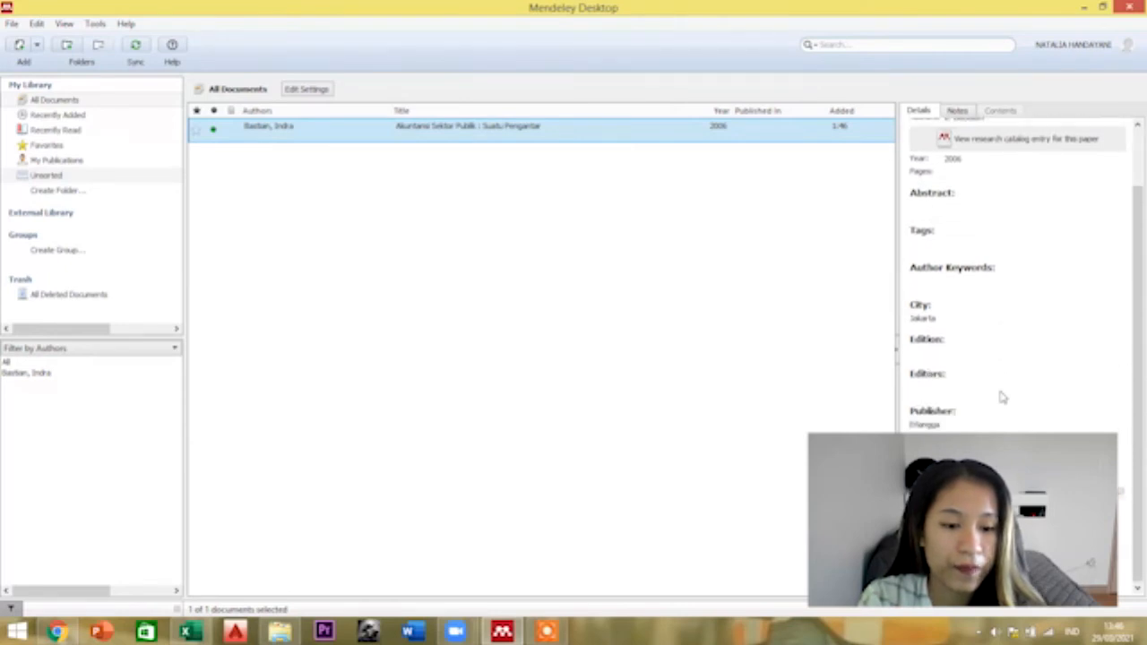
scroll(1003, 397, "up", 2)
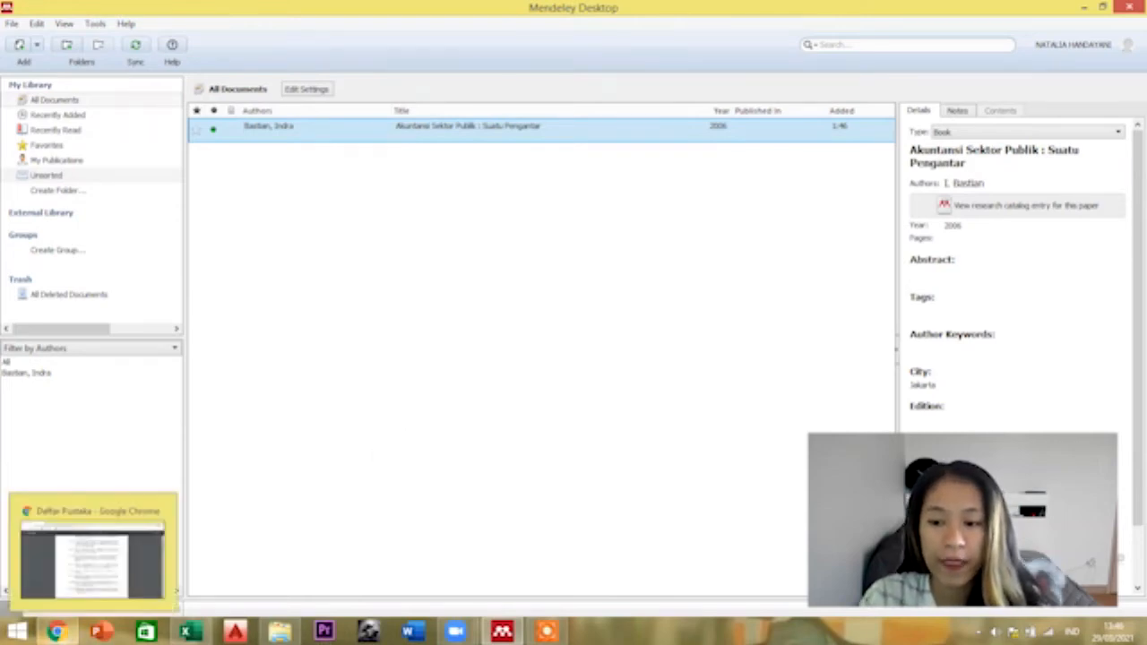
Step: Switch to the browser's "Daftar Pustaka" PDF and copy the full first reference, "Analyzing The determinants of Narrative Risk Information in UK FTSE 100 Annual Reports"
left_click(55, 632)
scroll(568, 185, "up", 3)
scroll(568, 184, "down", 2)
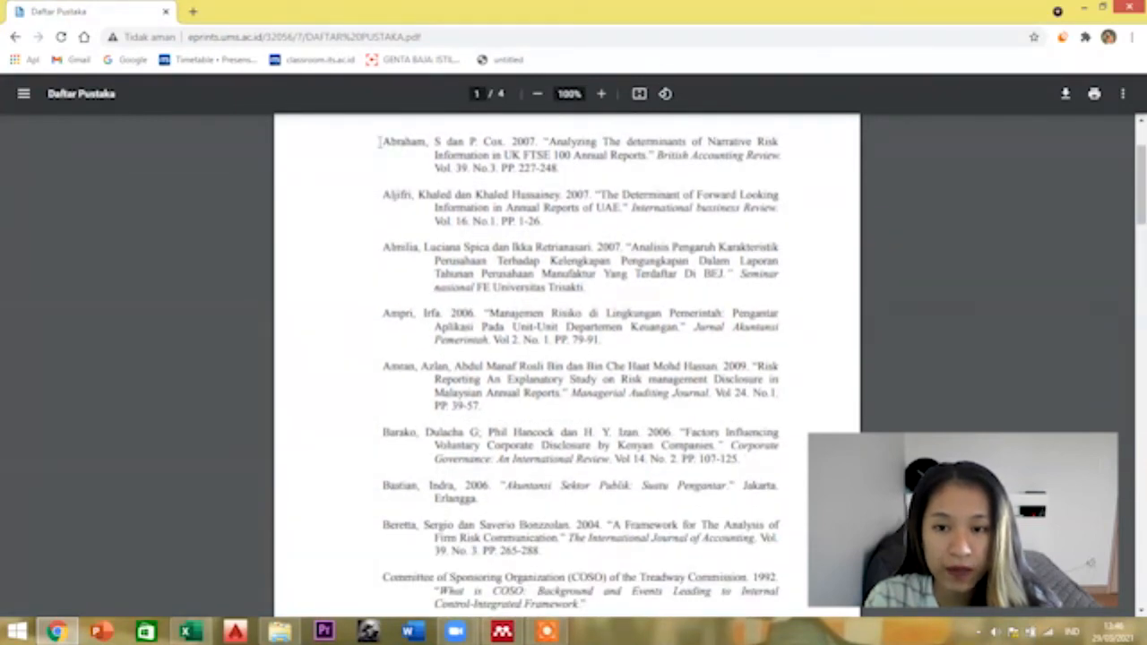
left_click_drag(377, 142, 556, 169)
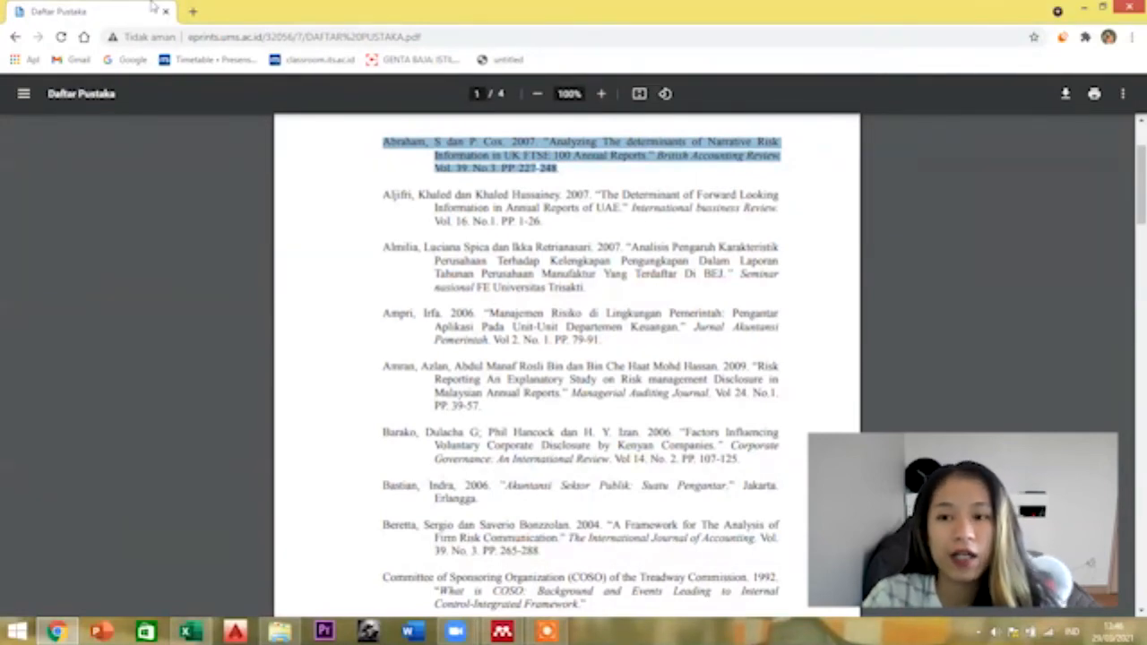
Step: Search the web for "google scholar" in a new browser tab and open the Google Scholar site
left_click(193, 11)
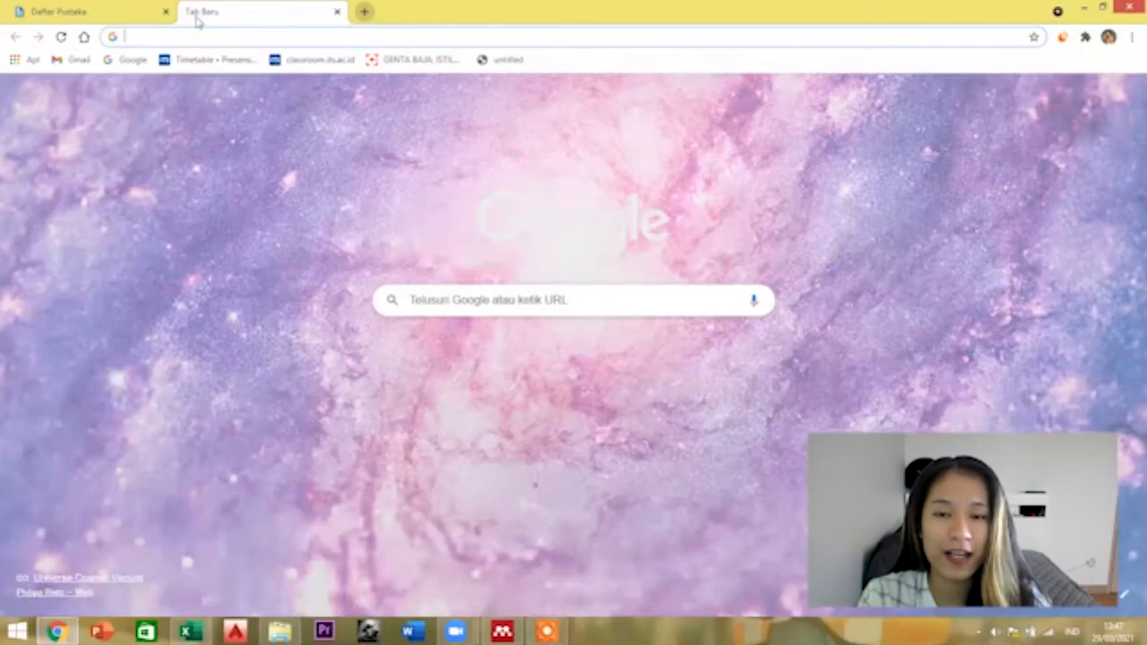
type("google s")
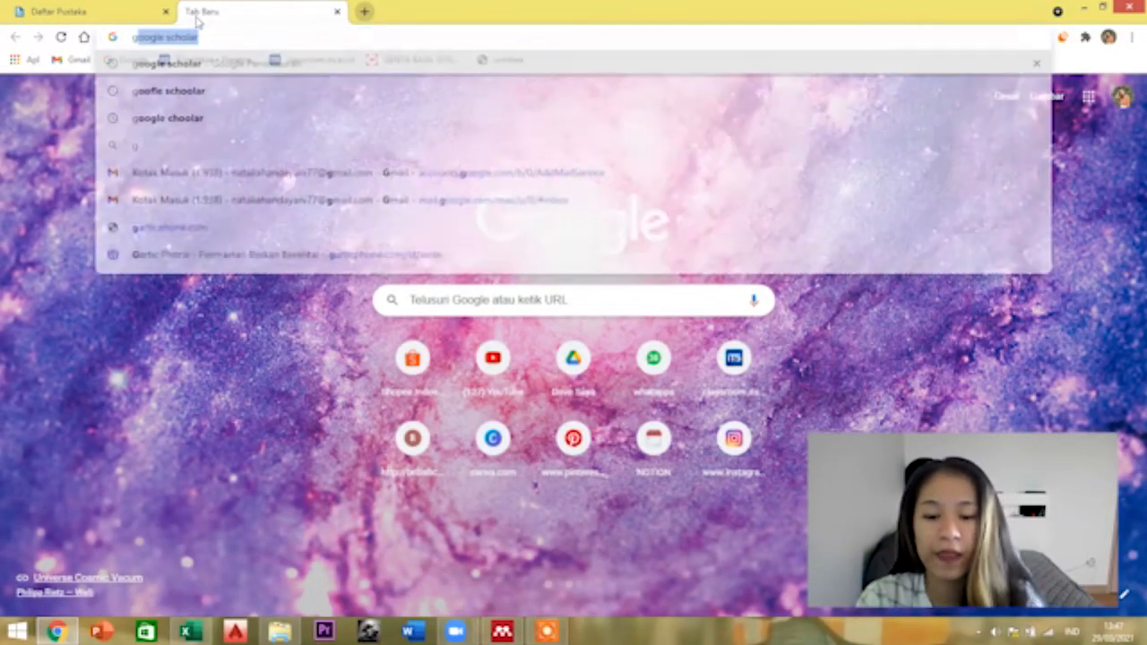
type("cholar")
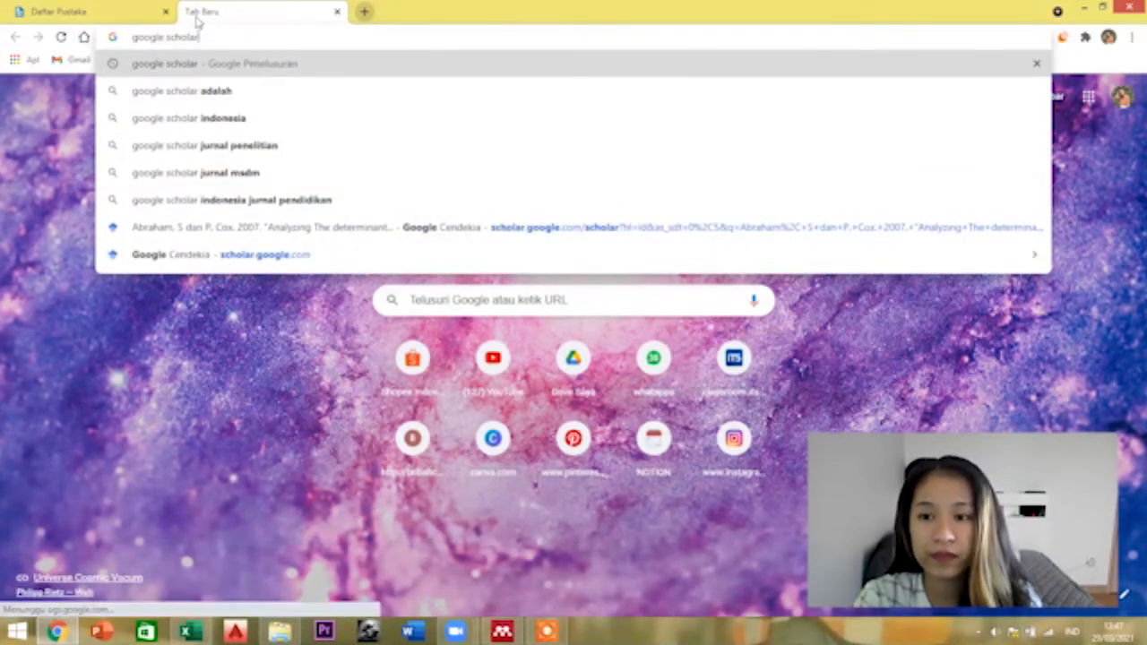
key("Return")
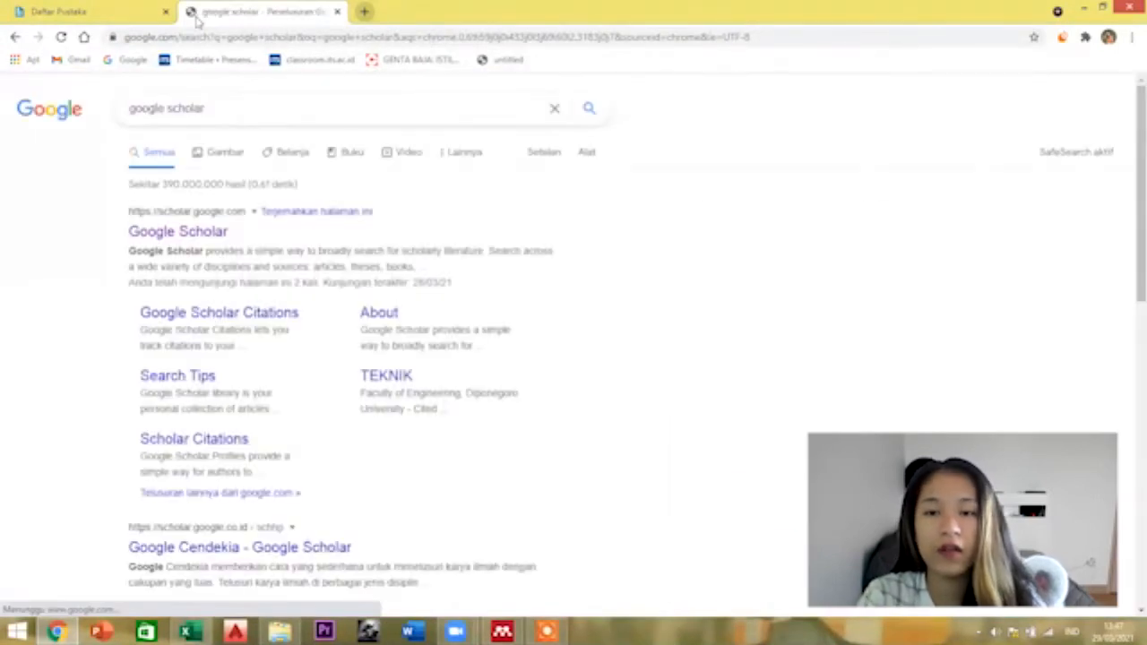
left_click(134, 233)
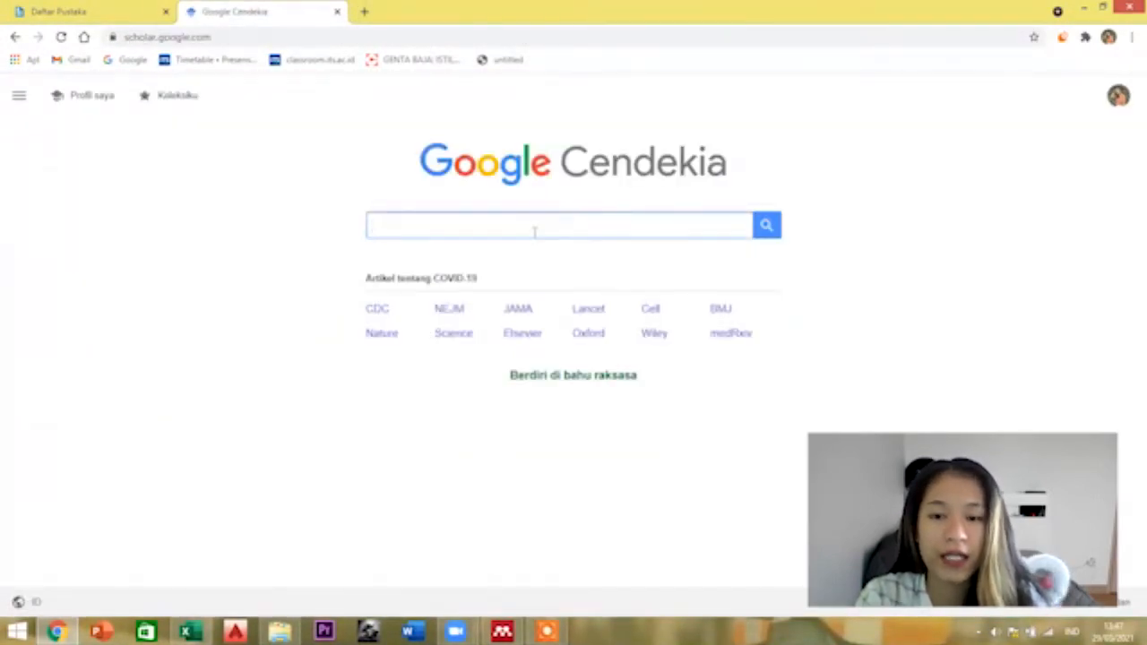
Step: Search Google Scholar for the copied 2007 British Accounting Review reference
left_click(533, 228)
key("ctrl+v")
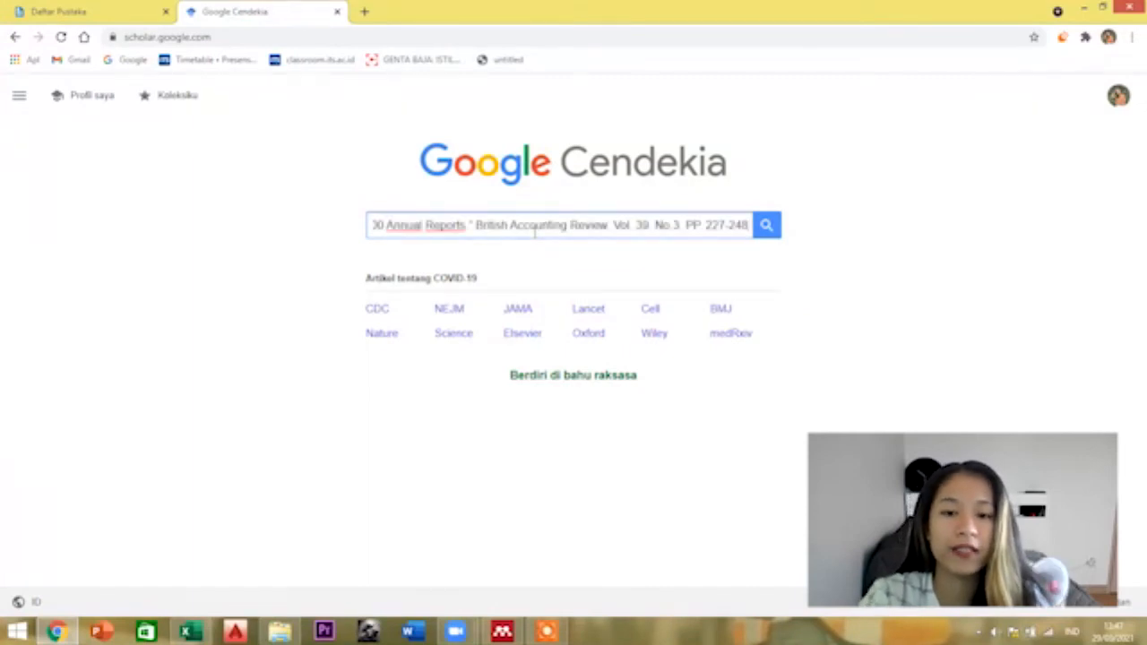
key("Return")
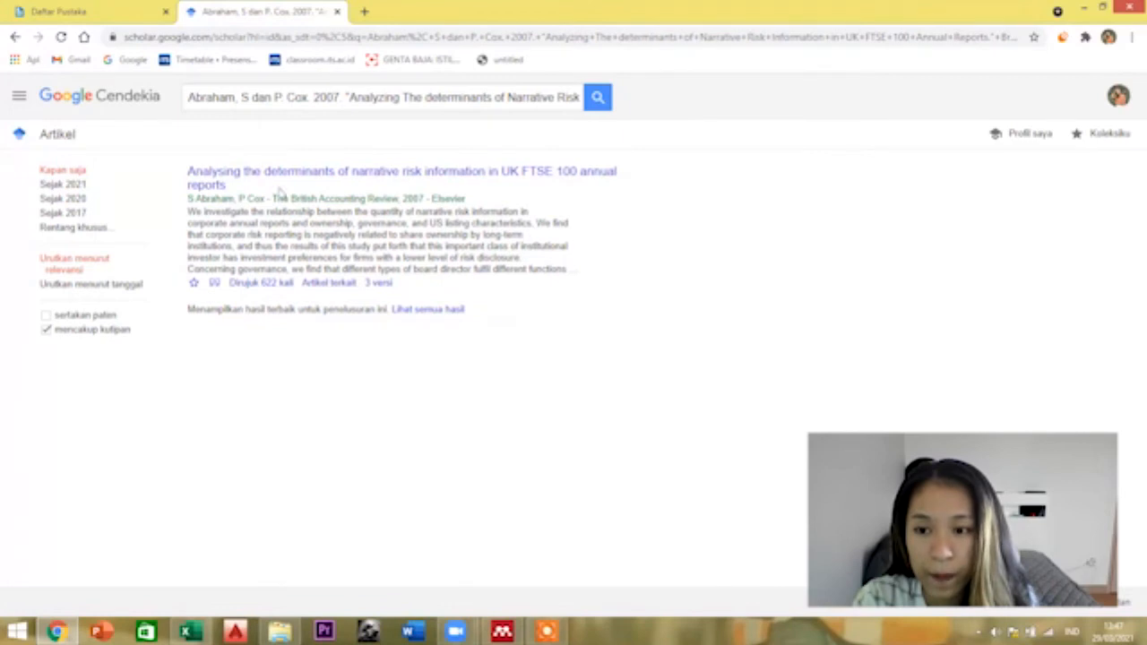
Step: Show the found article's citation formats, select the APA citation and download the citation in RefMan format
left_click(215, 285)
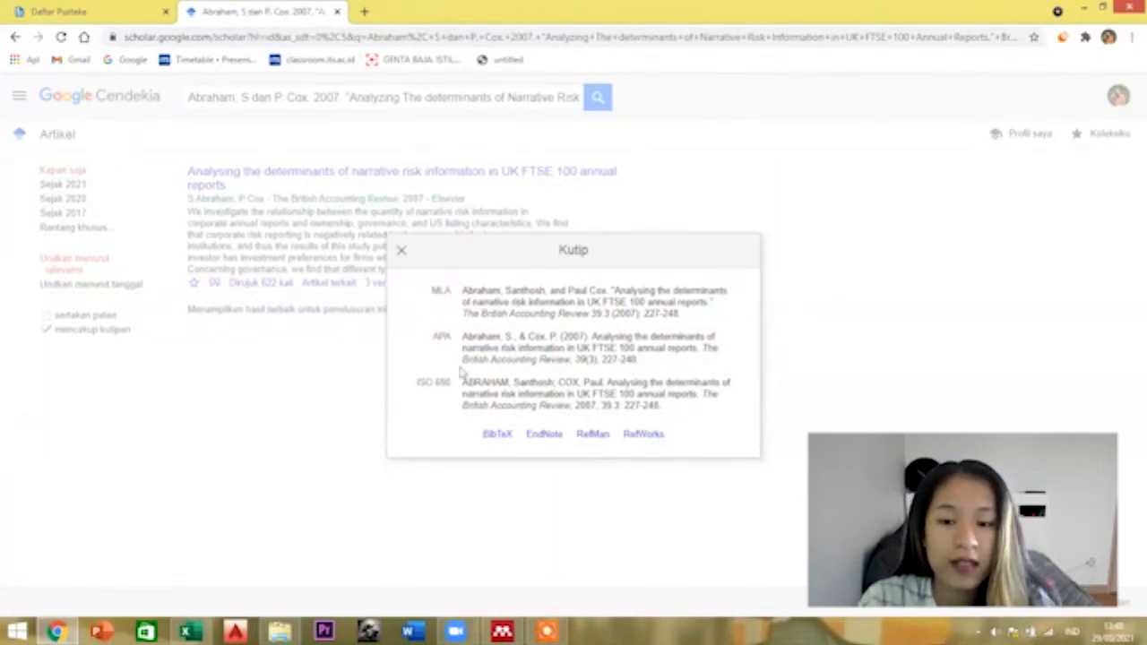
left_click(452, 336)
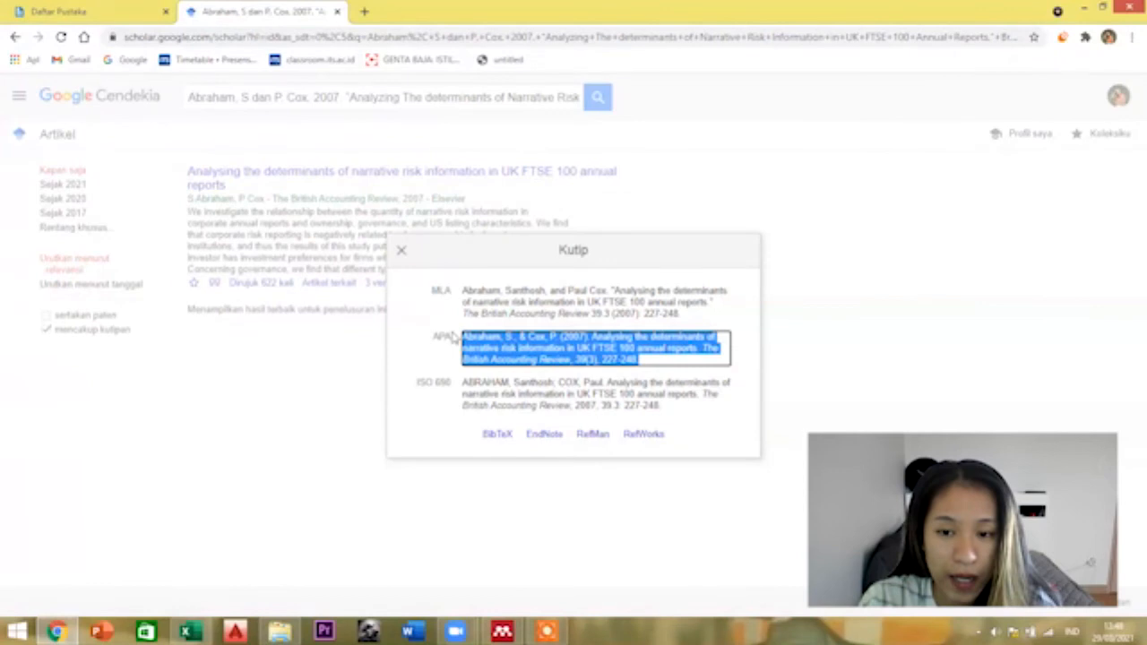
left_click(592, 435)
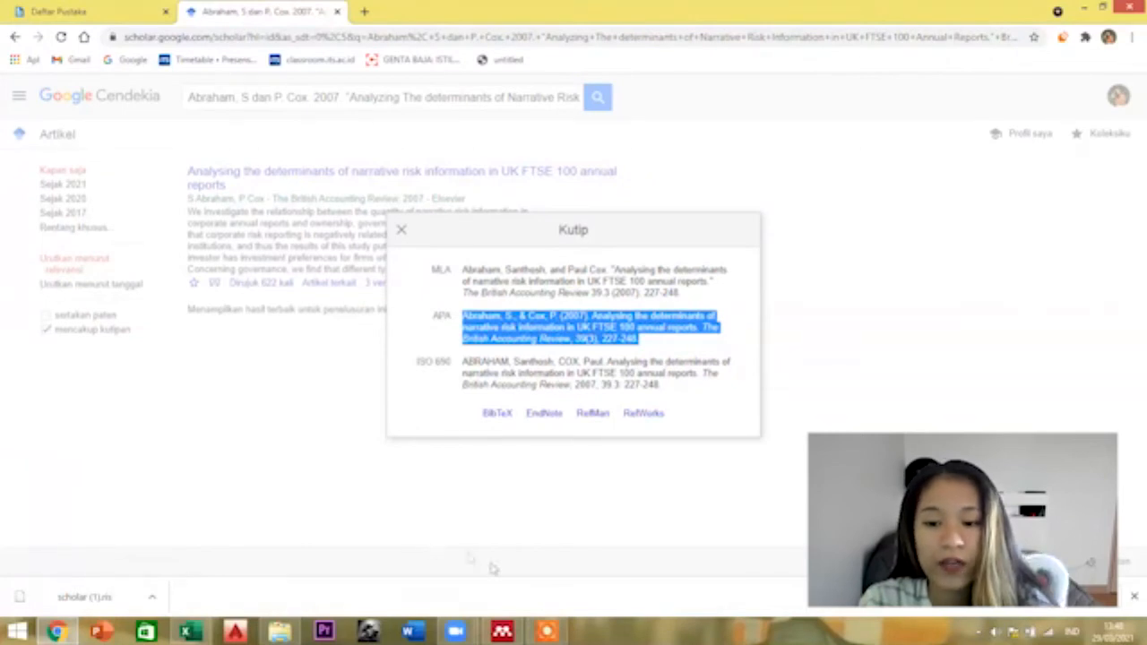
Step: Switch to Mendeley Desktop, import the file "scholar (1).ris" from drive D and show the imported article's details
left_click(502, 632)
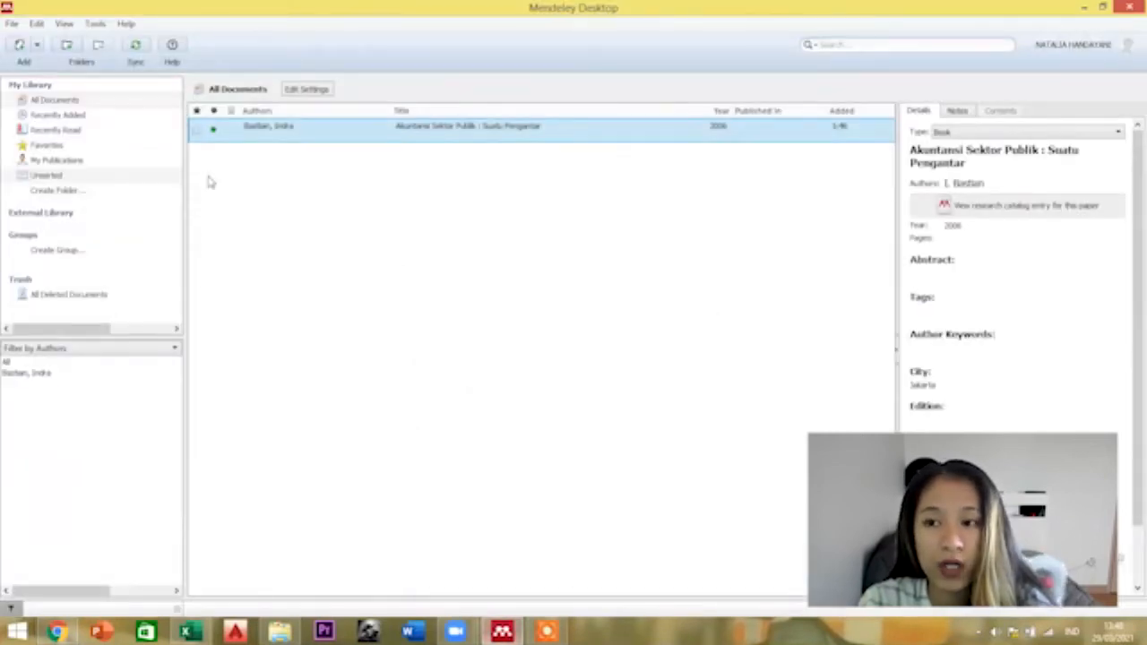
left_click(13, 25)
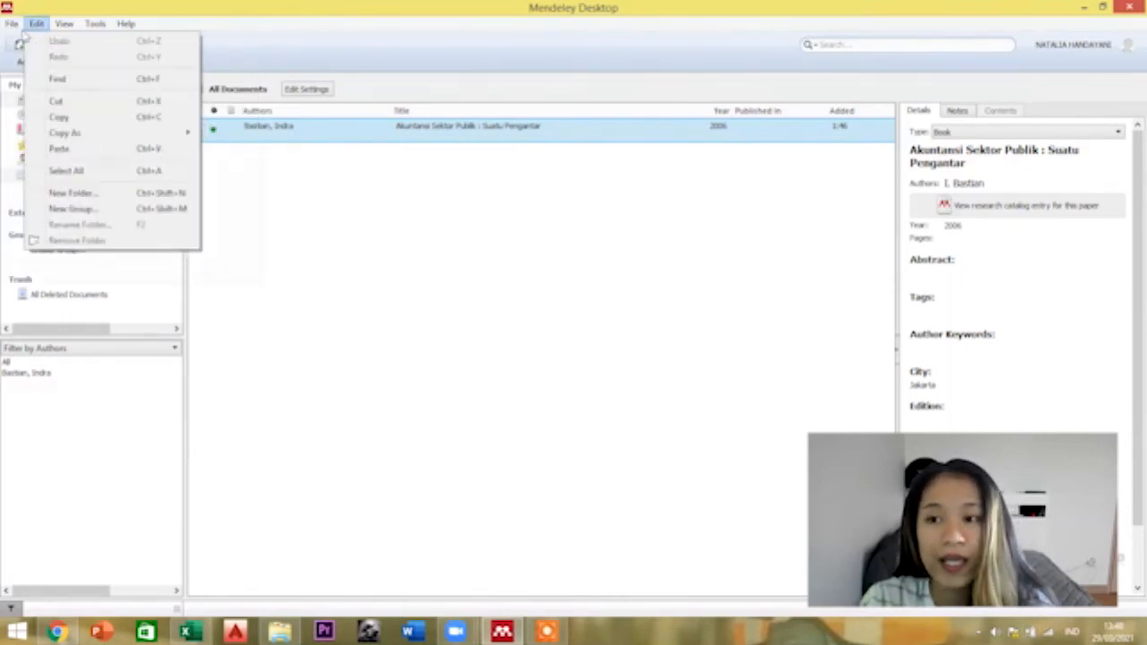
left_click(41, 41)
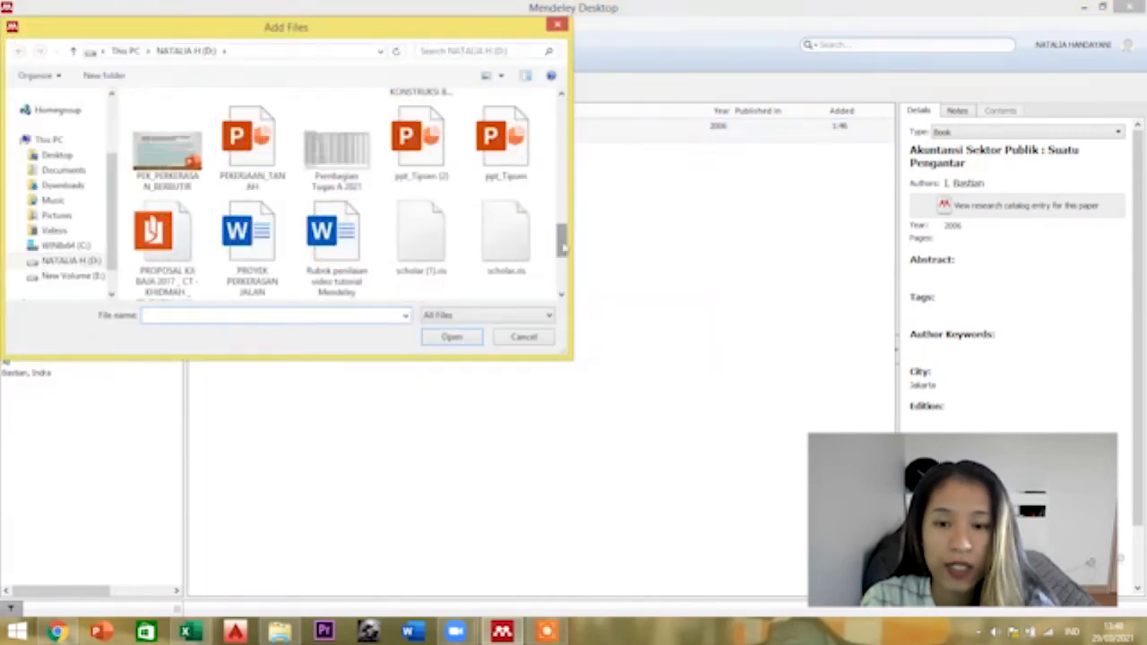
left_click(414, 229)
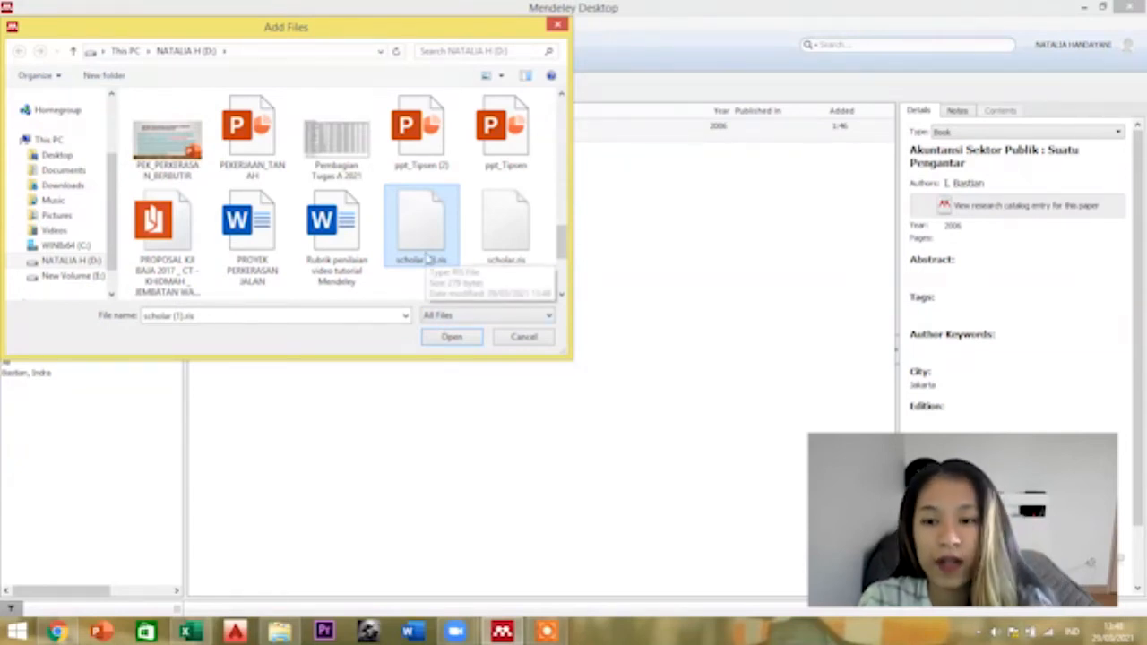
double_click(427, 259)
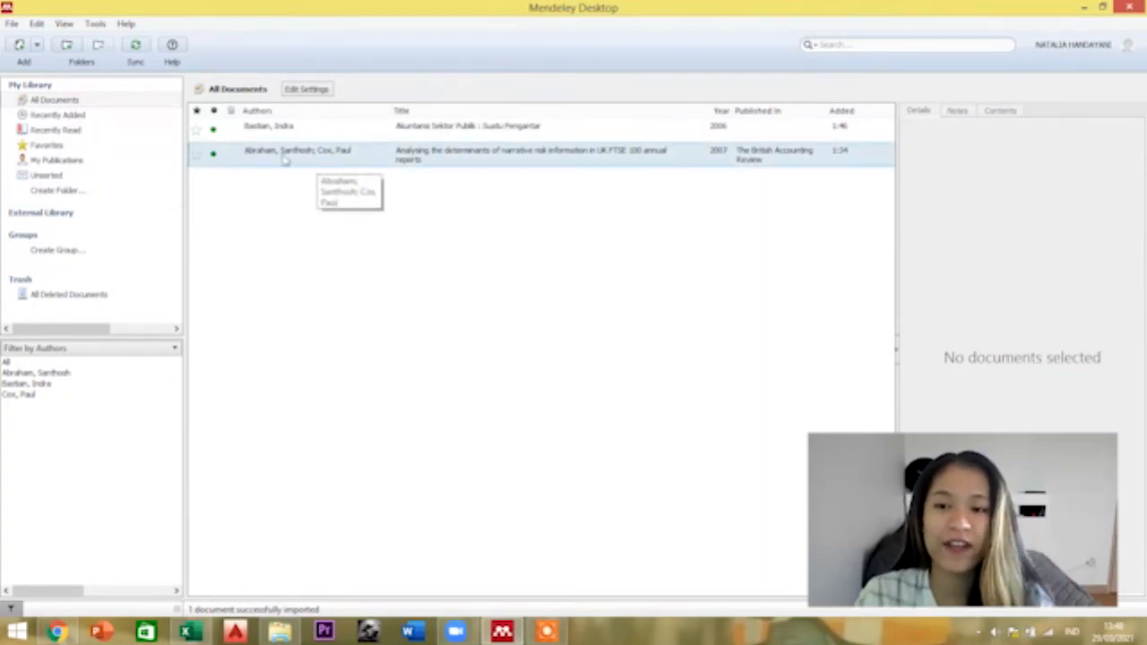
left_click(454, 157)
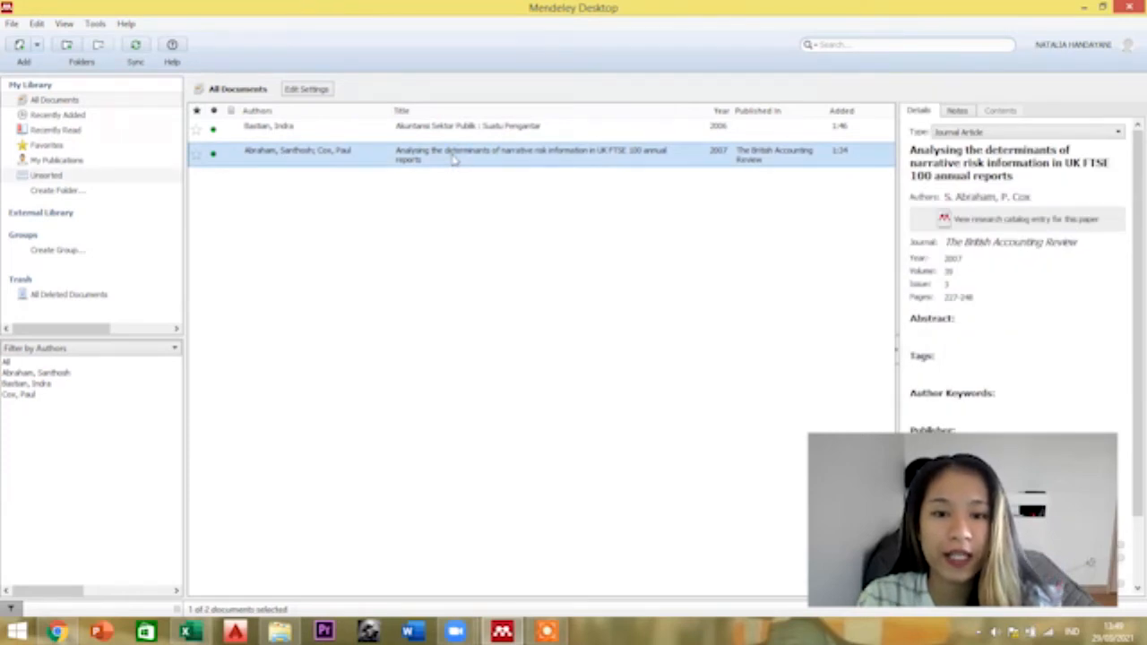
Step: Review the imported 2007 British Accounting Review article's remaining details, including publisher and type of work
scroll(1044, 348, "down", 3)
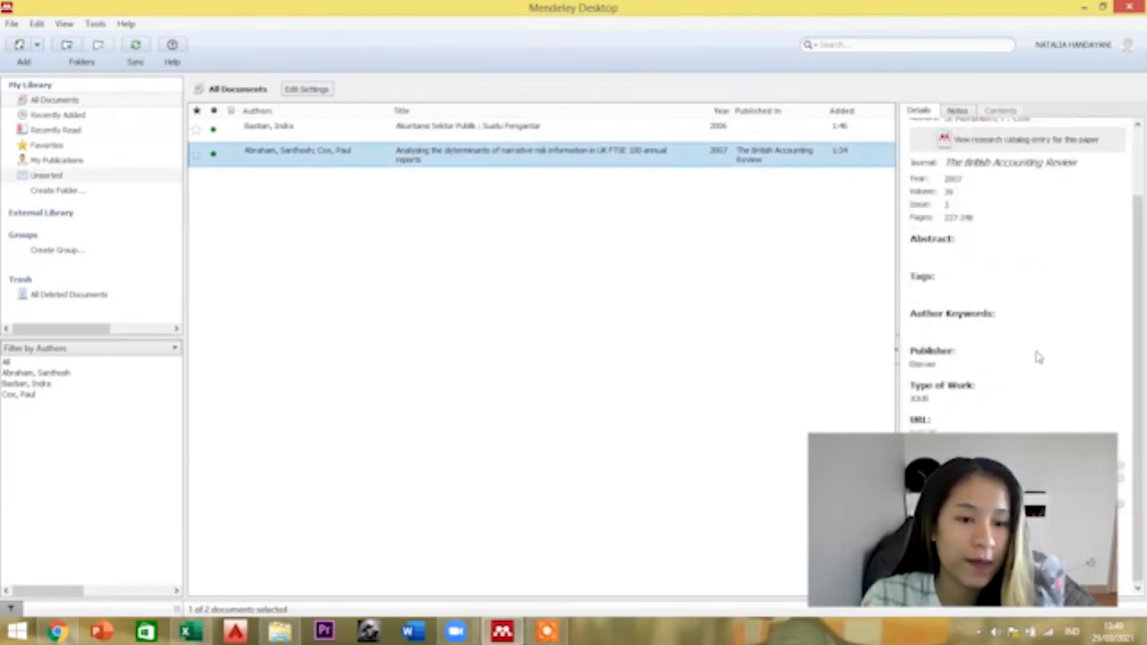
scroll(1040, 355, "up", 3)
left_click(870, 242)
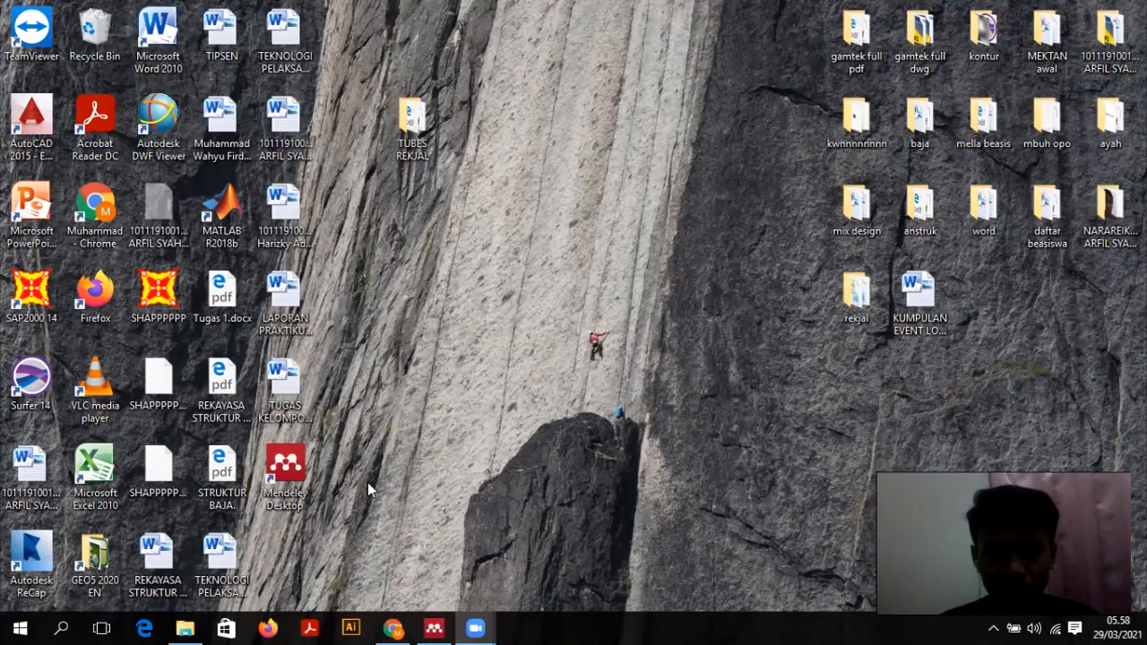
Step: Open Mendeley Desktop from the desktop and check whether the MS Word plugin is installed
left_click(300, 484)
double_click(301, 482)
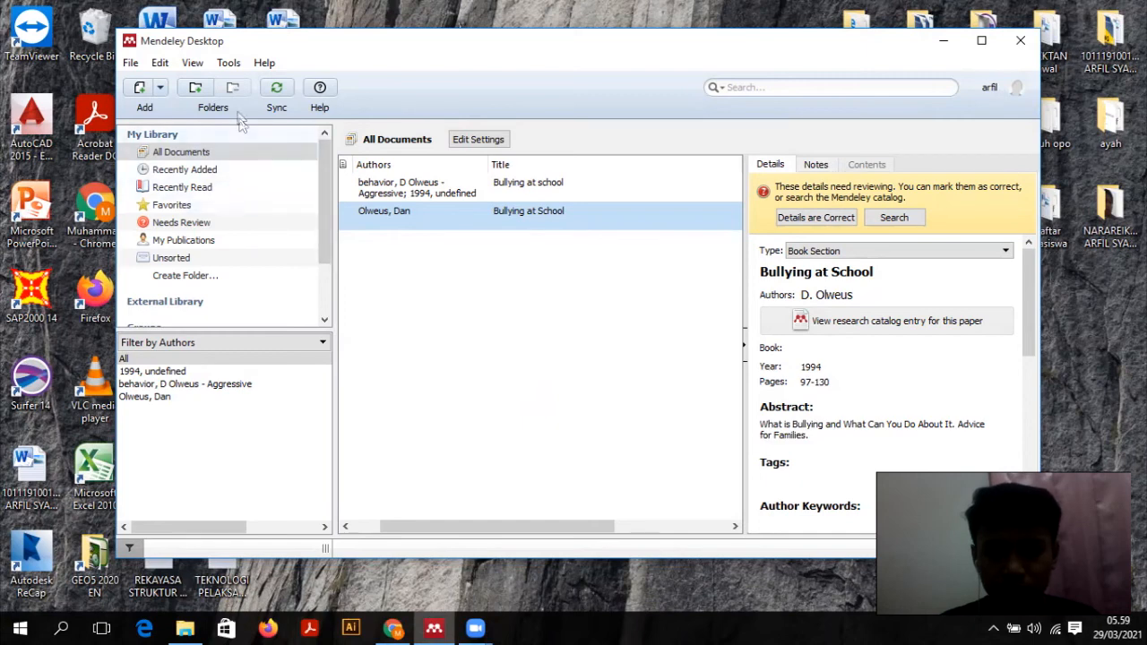
left_click(230, 65)
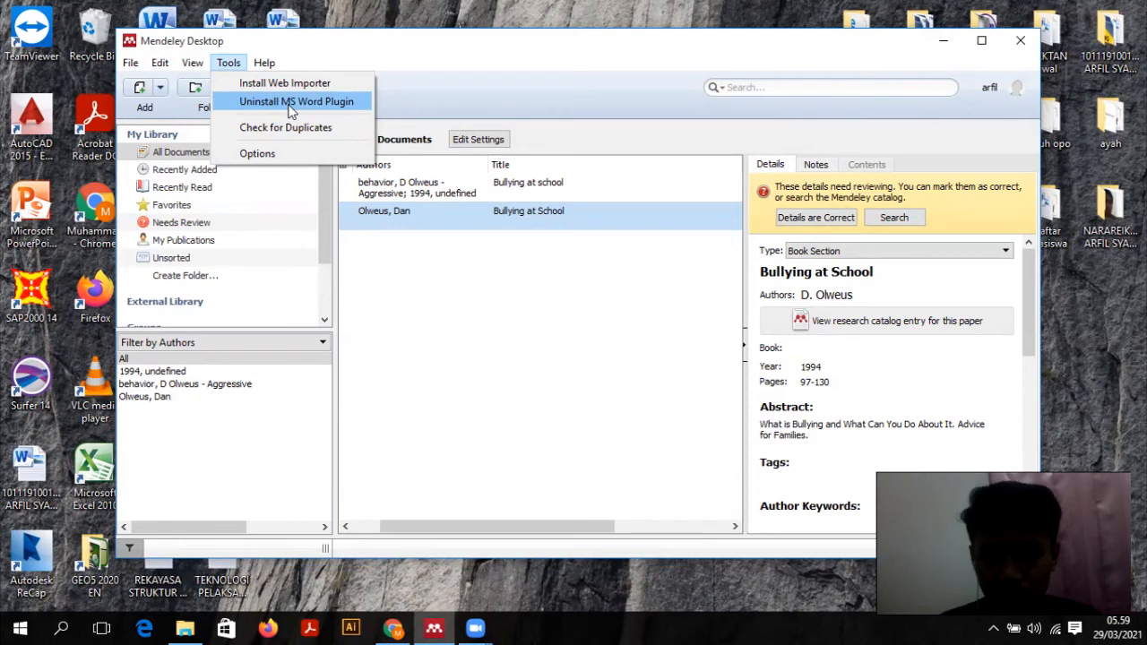
left_click(428, 323)
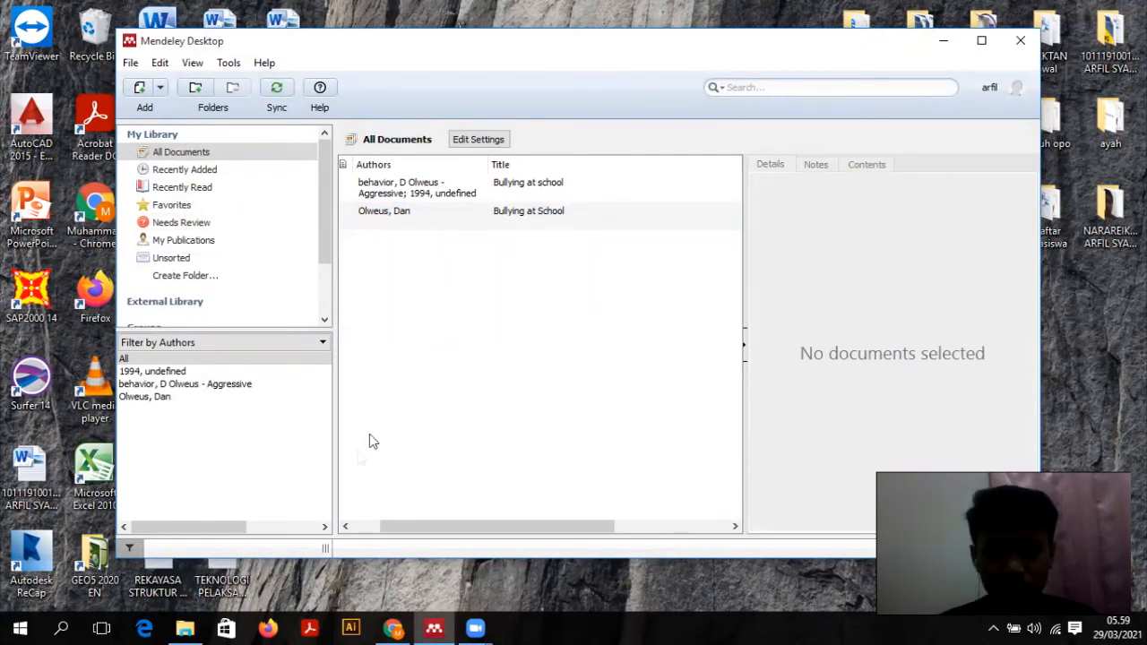
Step: Open the Word document "Pembulian sering terjadi dikalangan remaja" from drive E, dismiss the activation wizard and place the cursor after its sentence
left_click(186, 627)
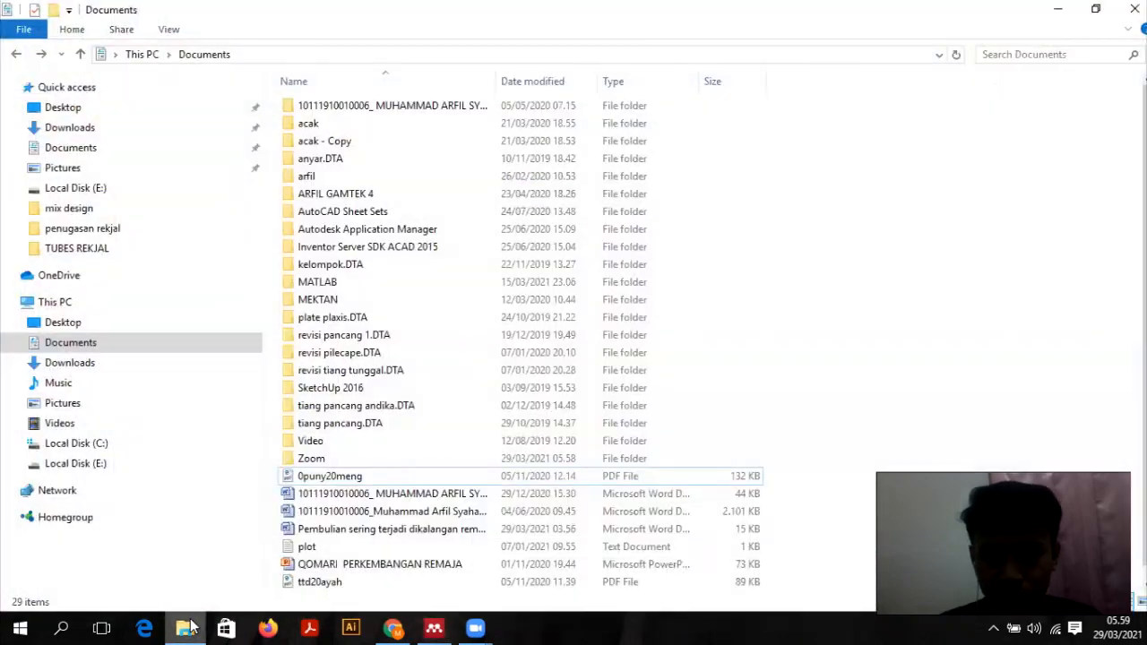
left_click(122, 462)
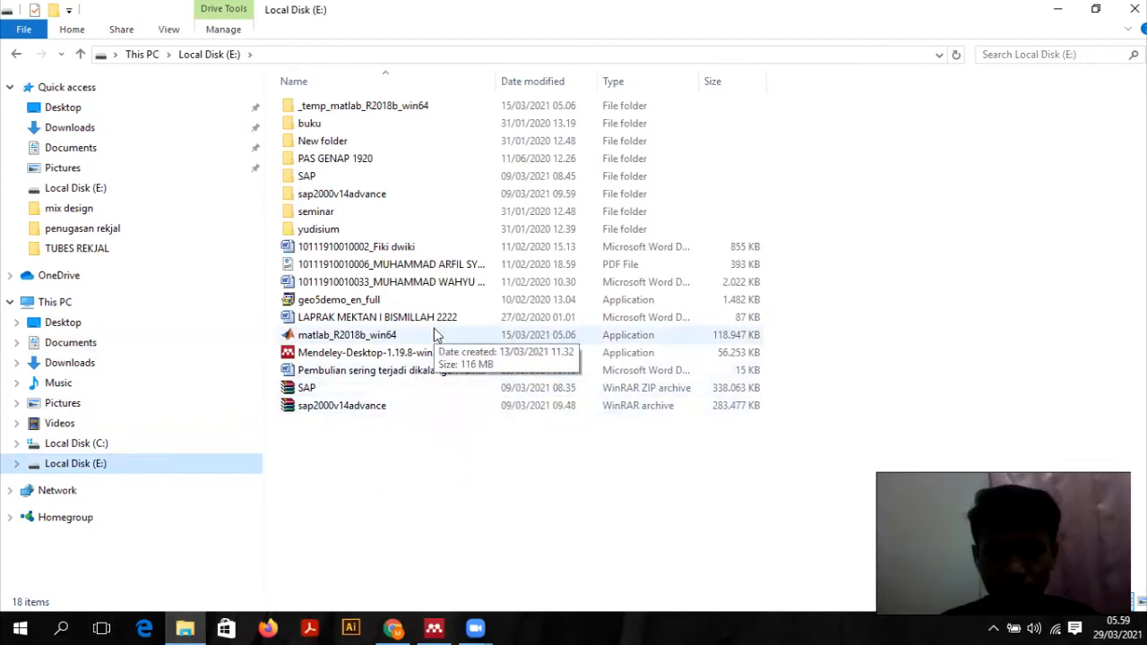
double_click(399, 372)
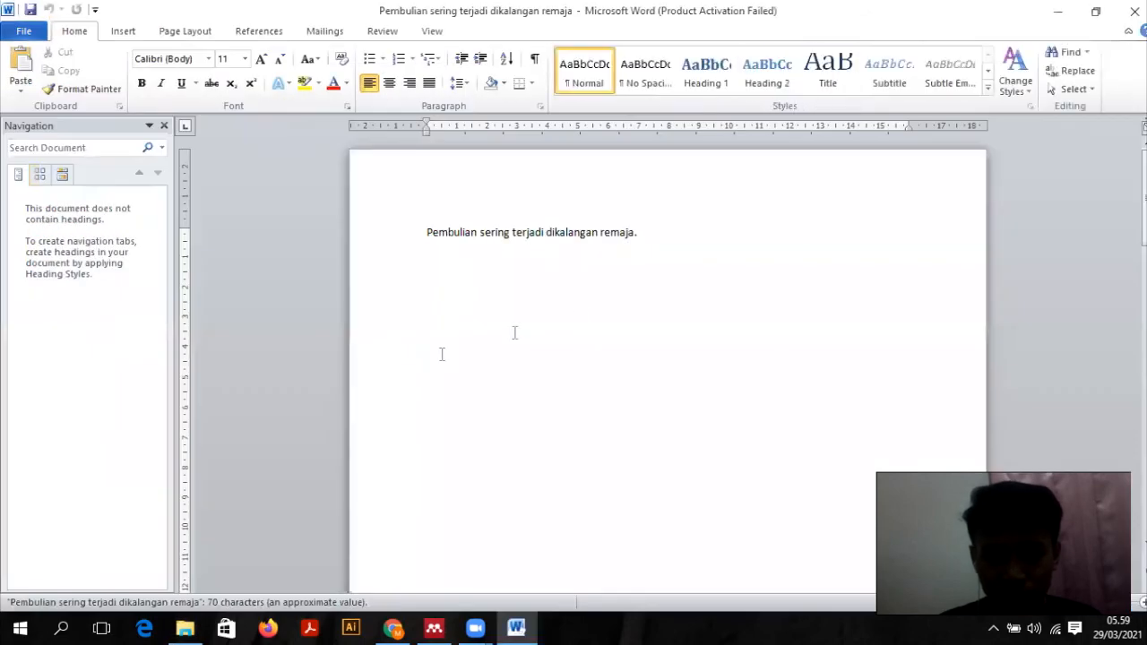
left_click(658, 237)
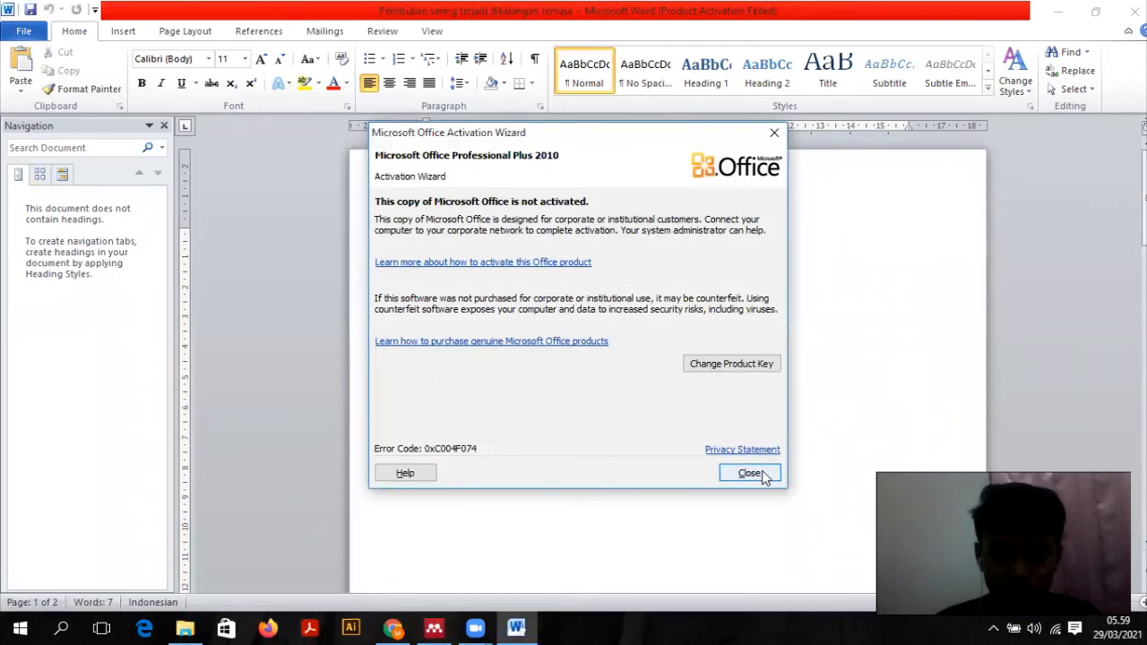
left_click(748, 473)
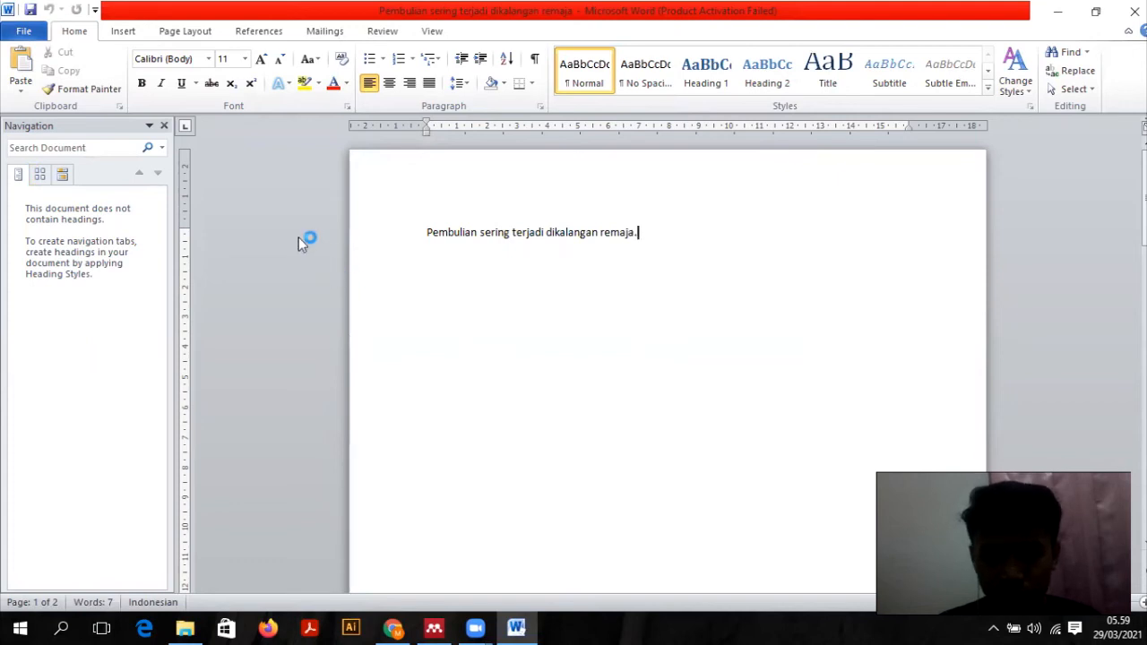
Step: Insert a Mendeley citation after the sentence, choosing the 1994 book section "Bullying at School" from the Mendeley library
left_click(262, 31)
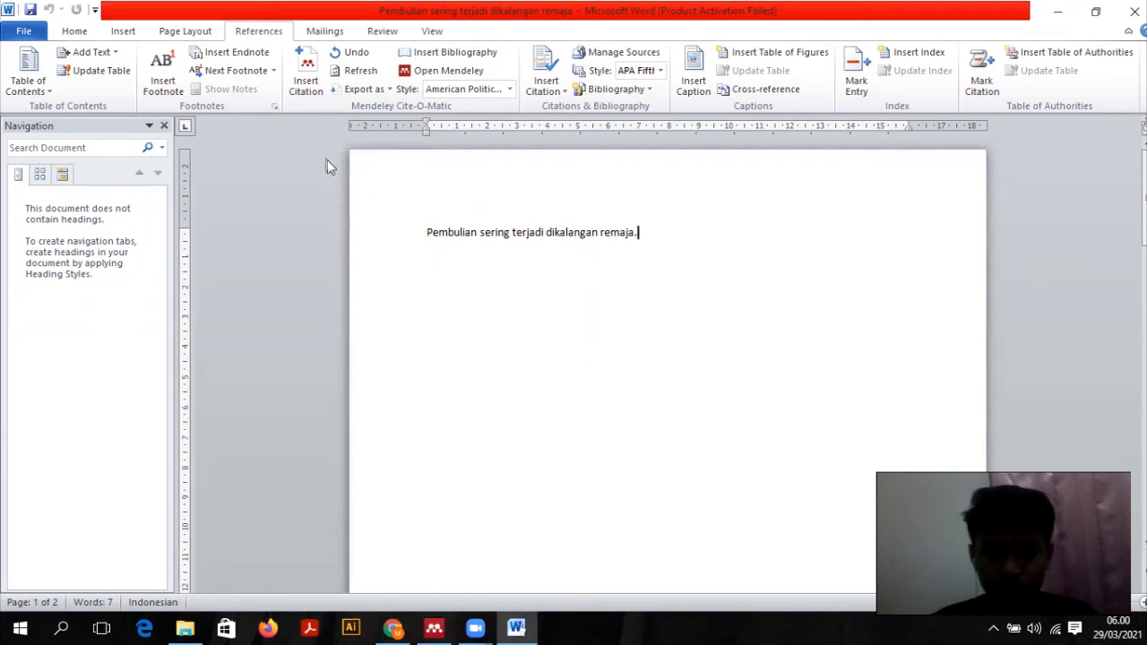
left_click(311, 81)
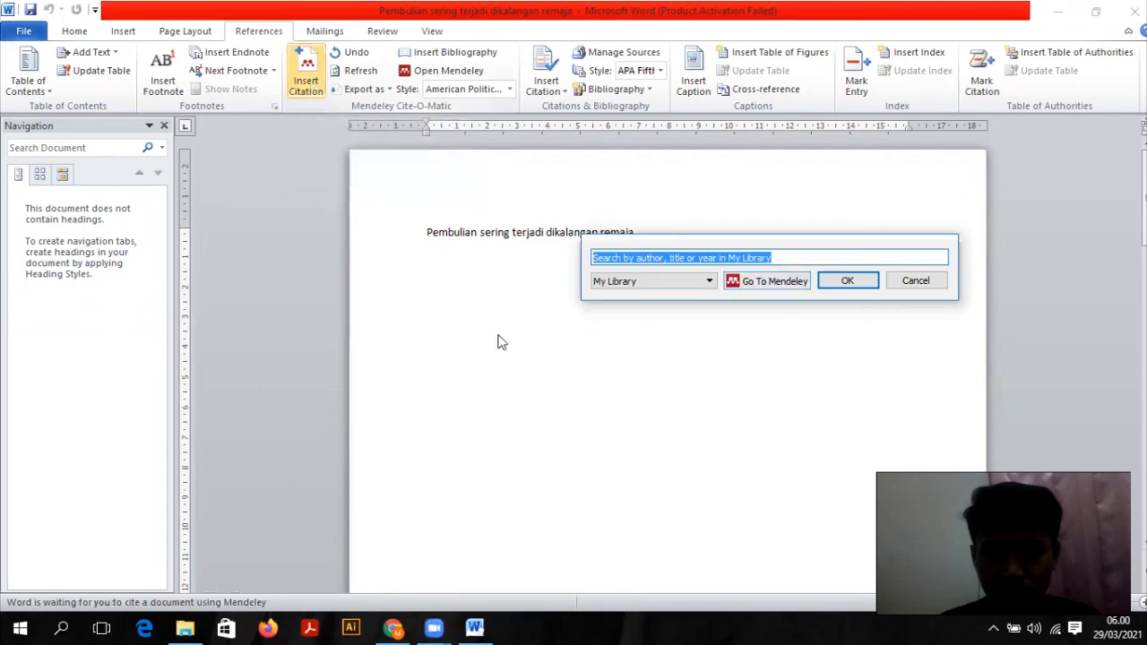
left_click(776, 290)
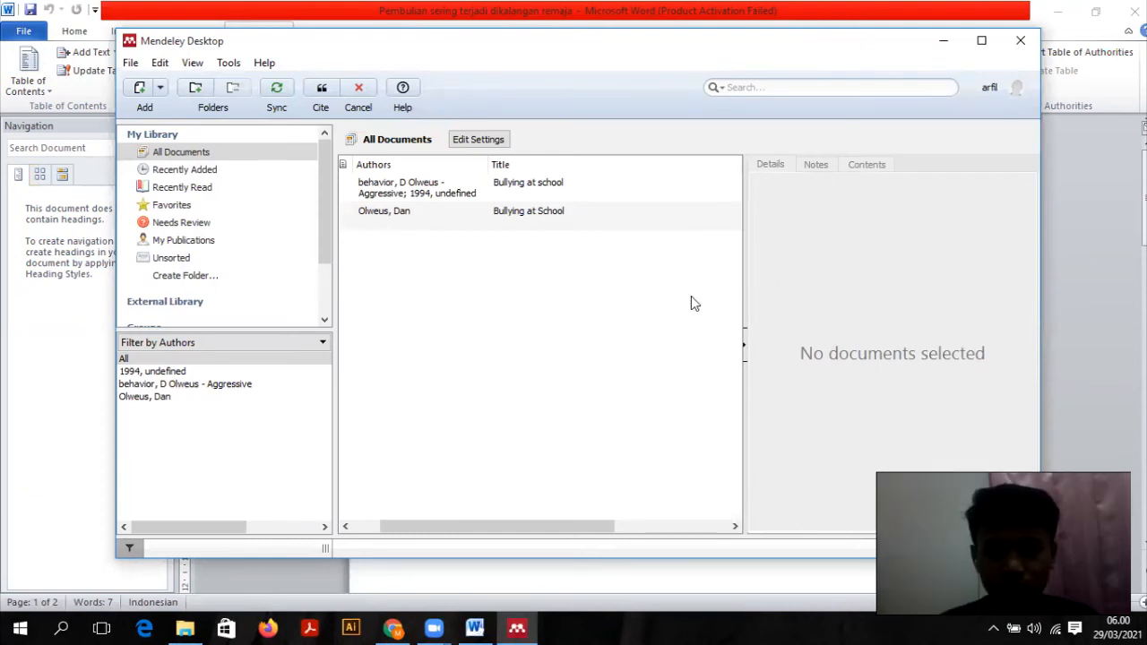
left_click(571, 219)
left_click(582, 190)
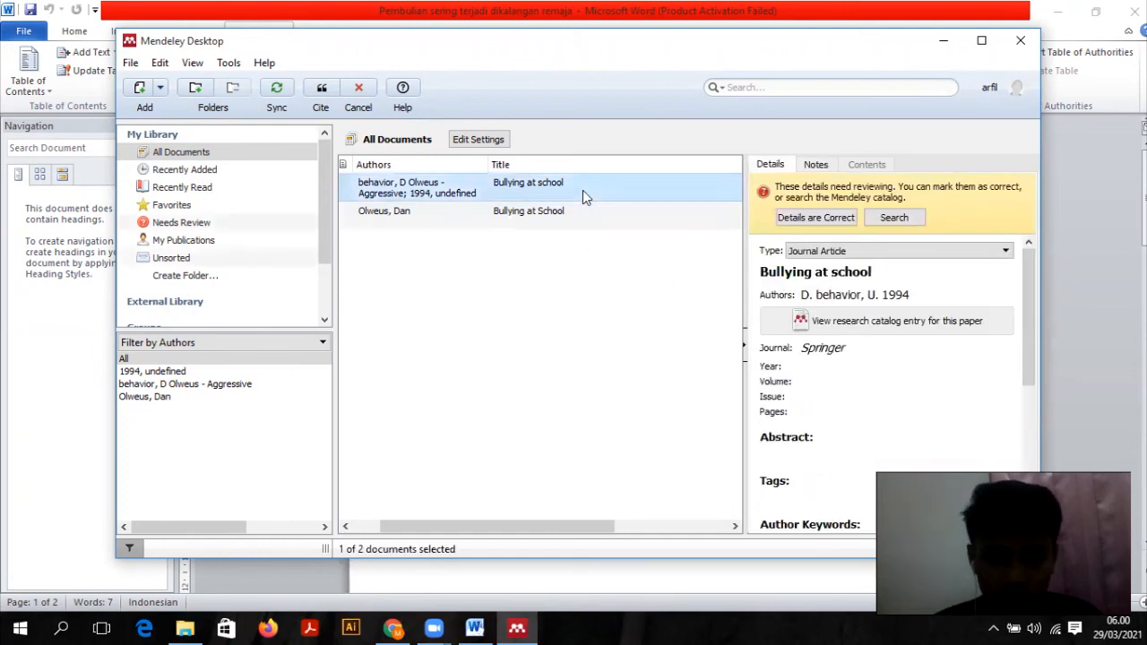
left_click(581, 210)
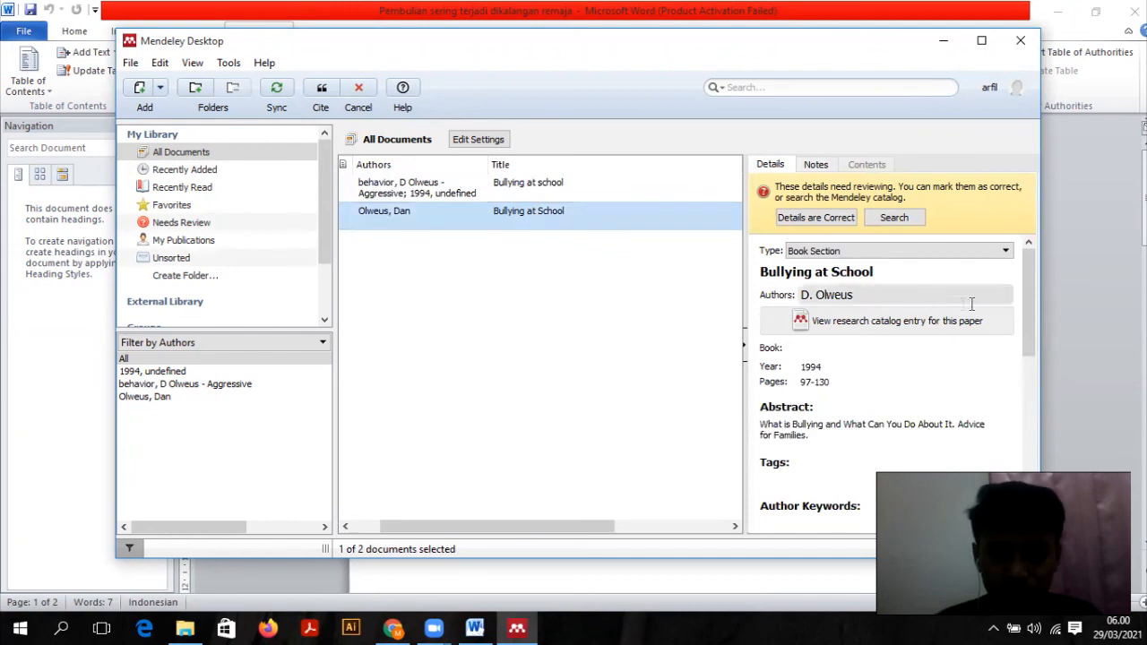
mouse_move(1028, 321)
left_mouse_down()
mouse_move(1028, 462)
mouse_move(1032, 316)
left_mouse_up()
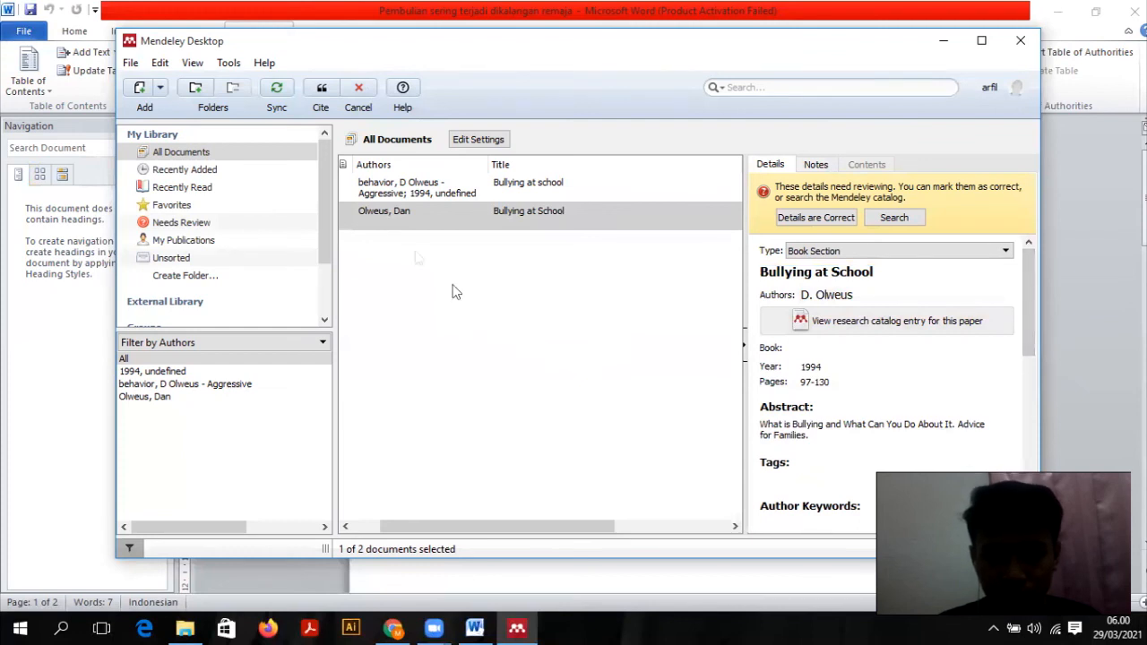
left_click(320, 90)
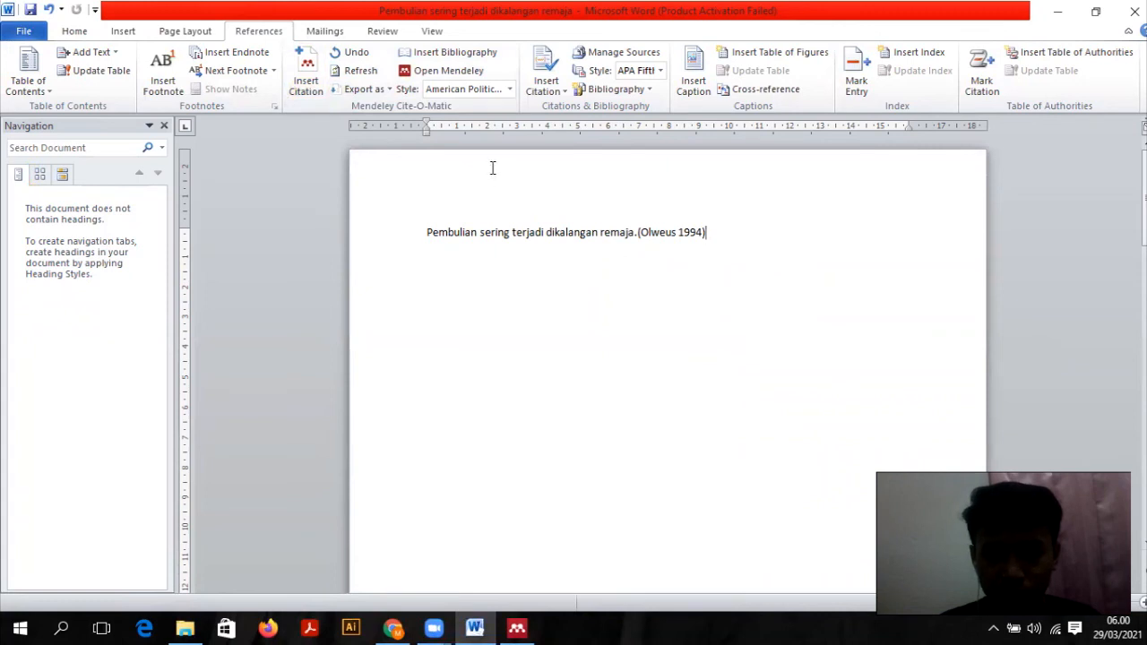
Step: Choose the American Political Science Association citation style and insert the Mendeley bibliography under the DAFTAR PUSTAKA heading on page 2
left_click(509, 89)
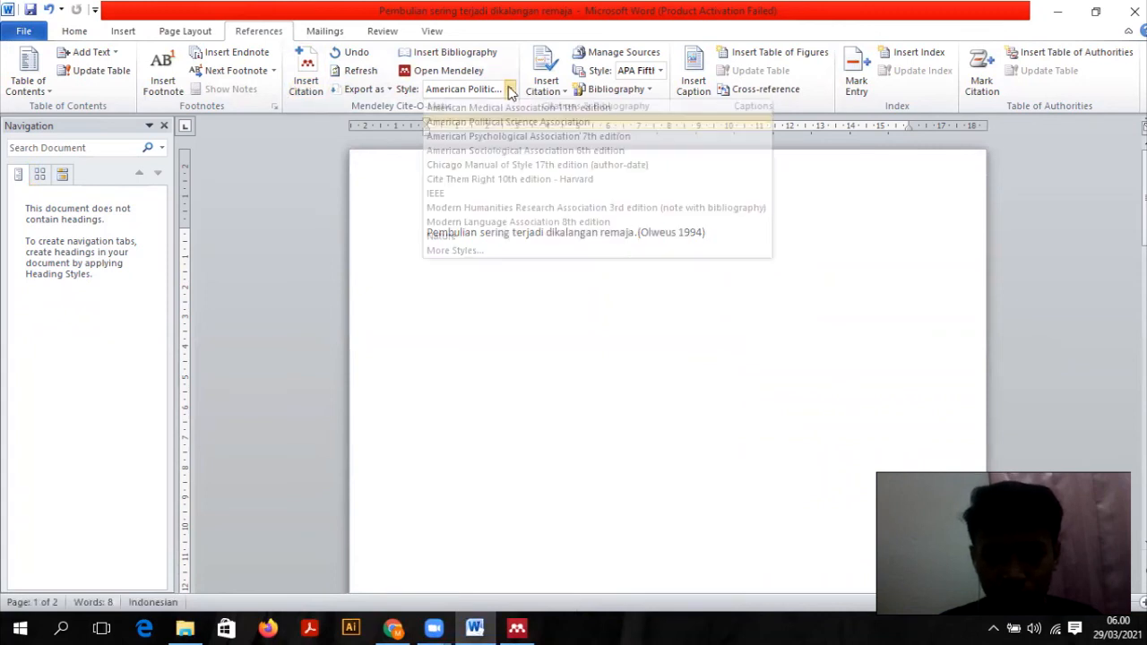
left_click(457, 122)
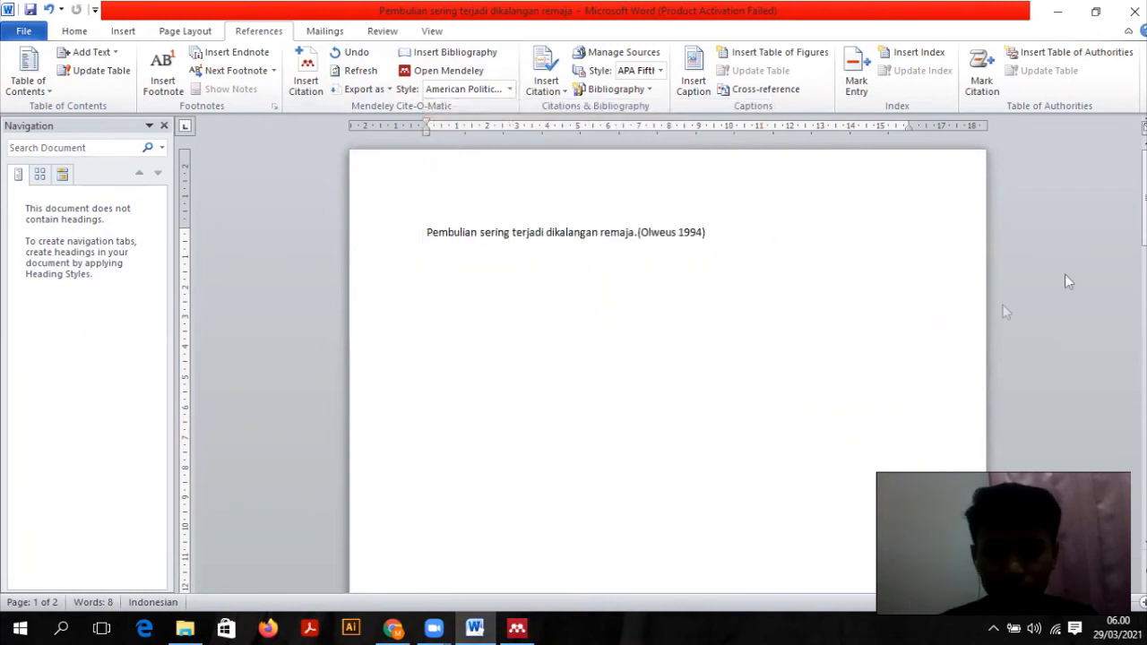
left_click_drag(1144, 228, 1144, 394)
left_click(744, 284)
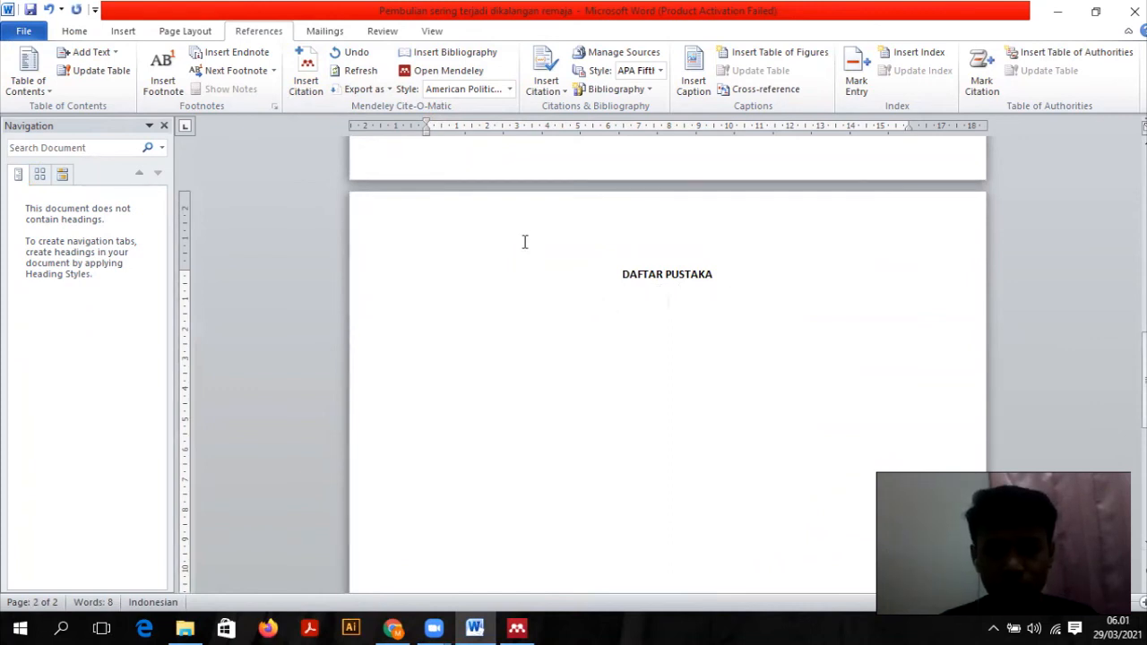
left_click(484, 59)
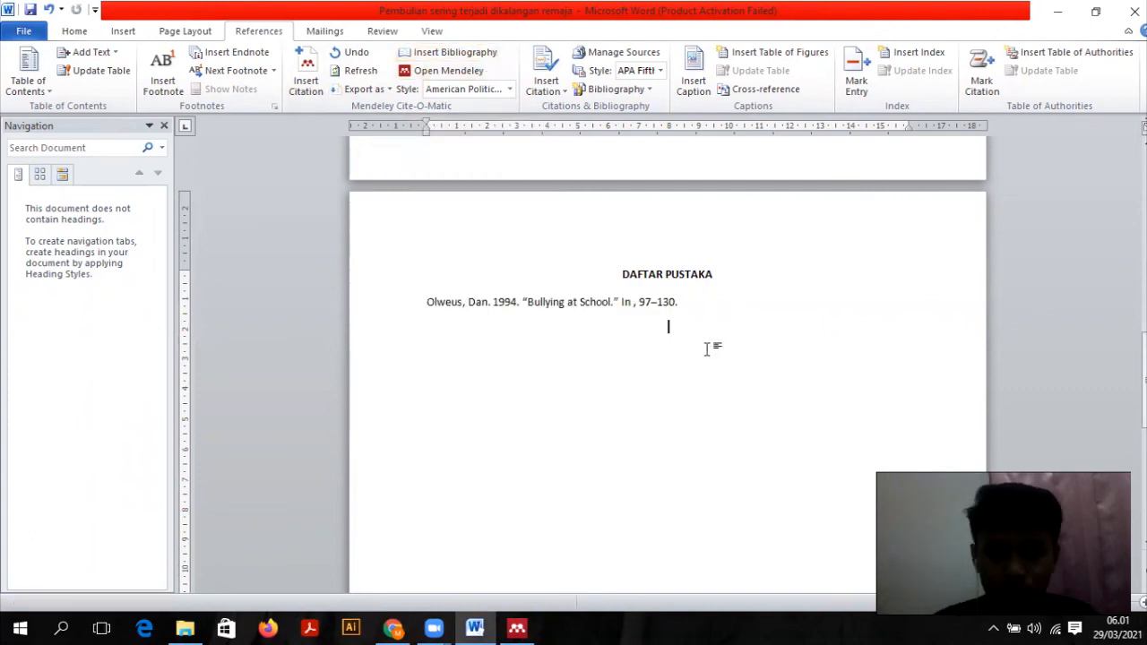
Step: Return to the document's first page, and minimise the Word, Mendeley Desktop and File Explorer windows
left_click_drag(1144, 349, 1143, 152)
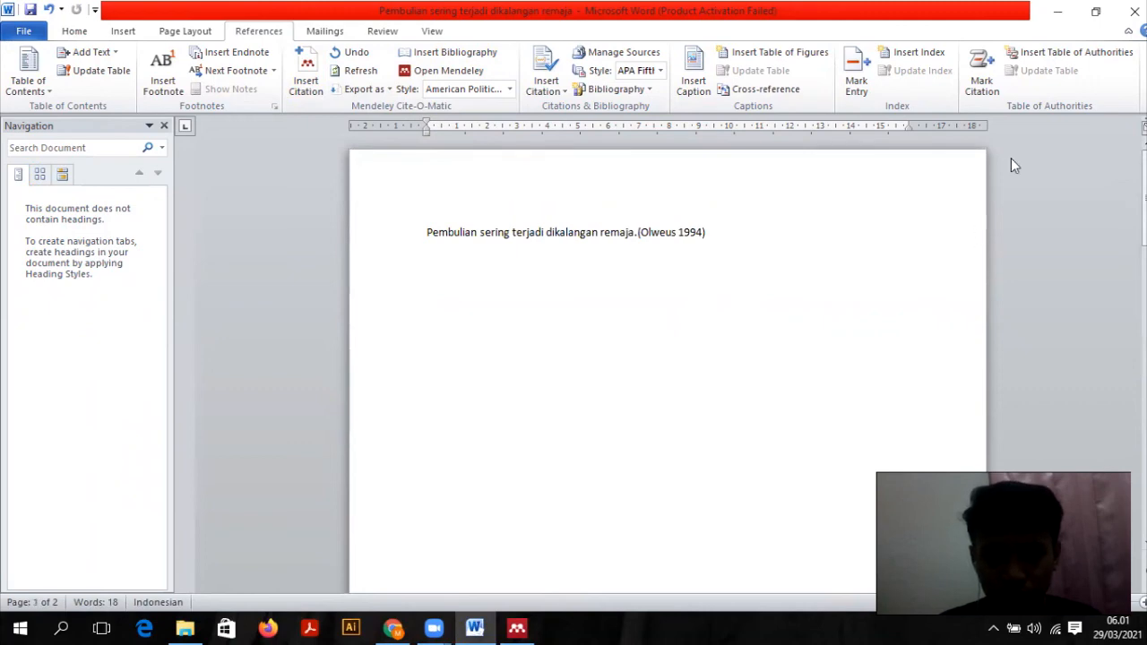
left_click(1057, 11)
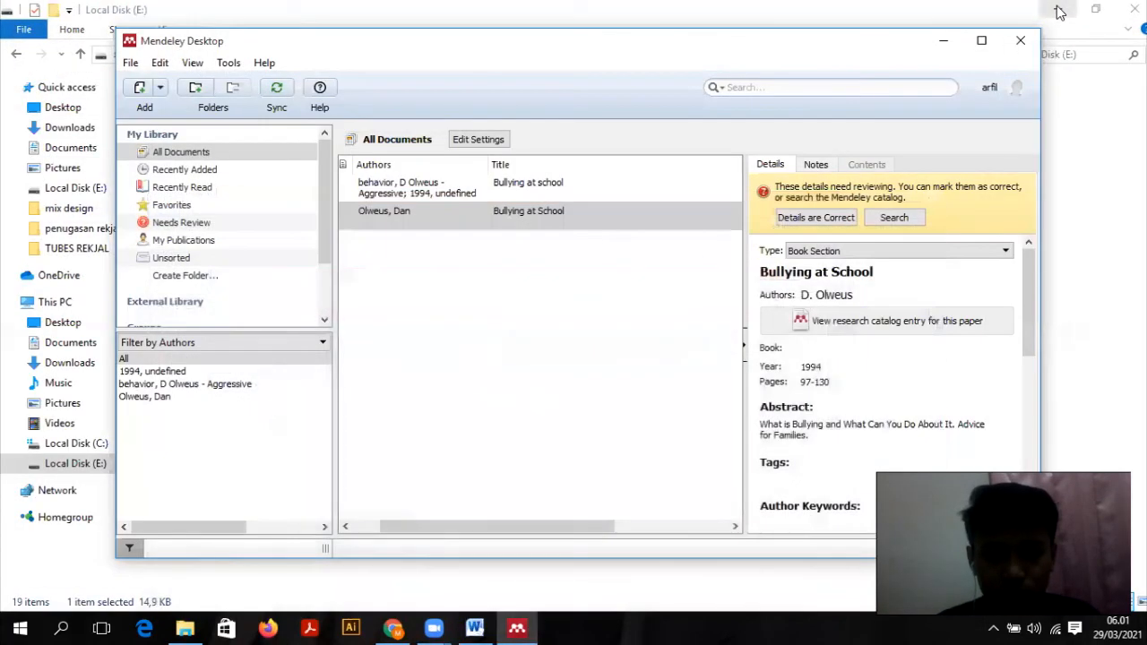
left_click(950, 44)
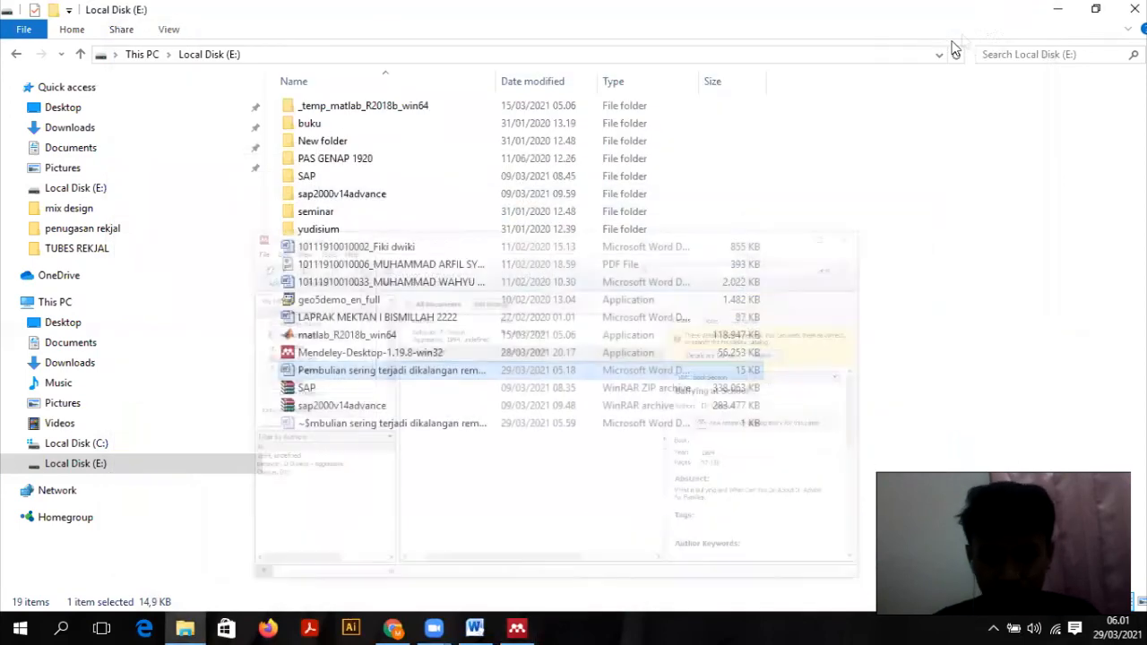
left_click(1058, 11)
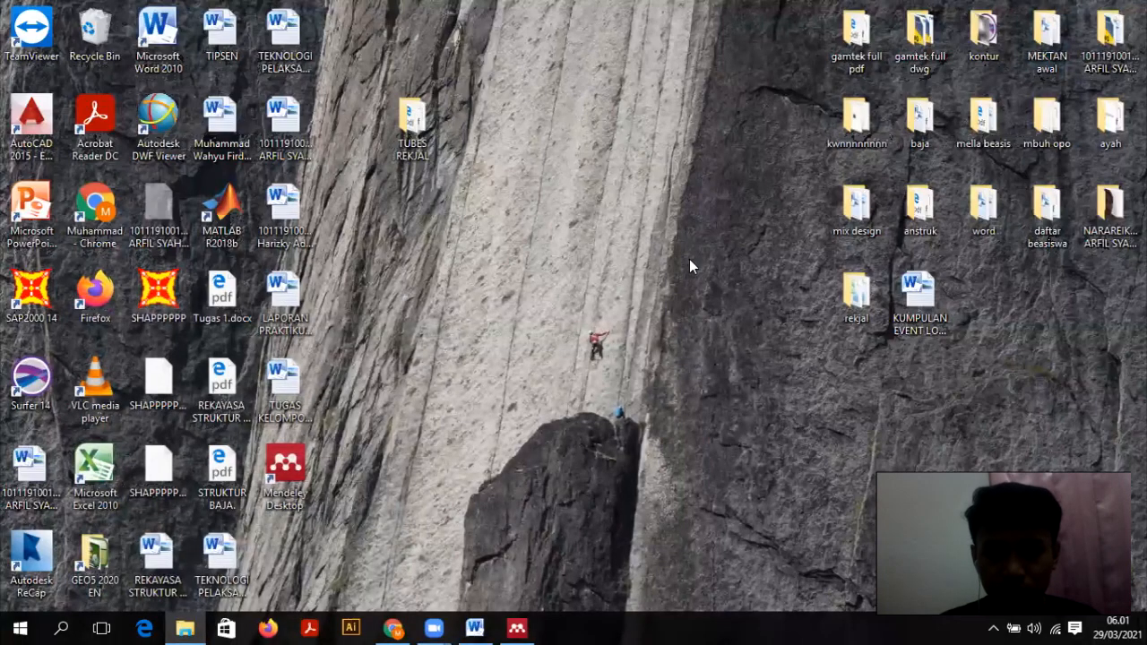